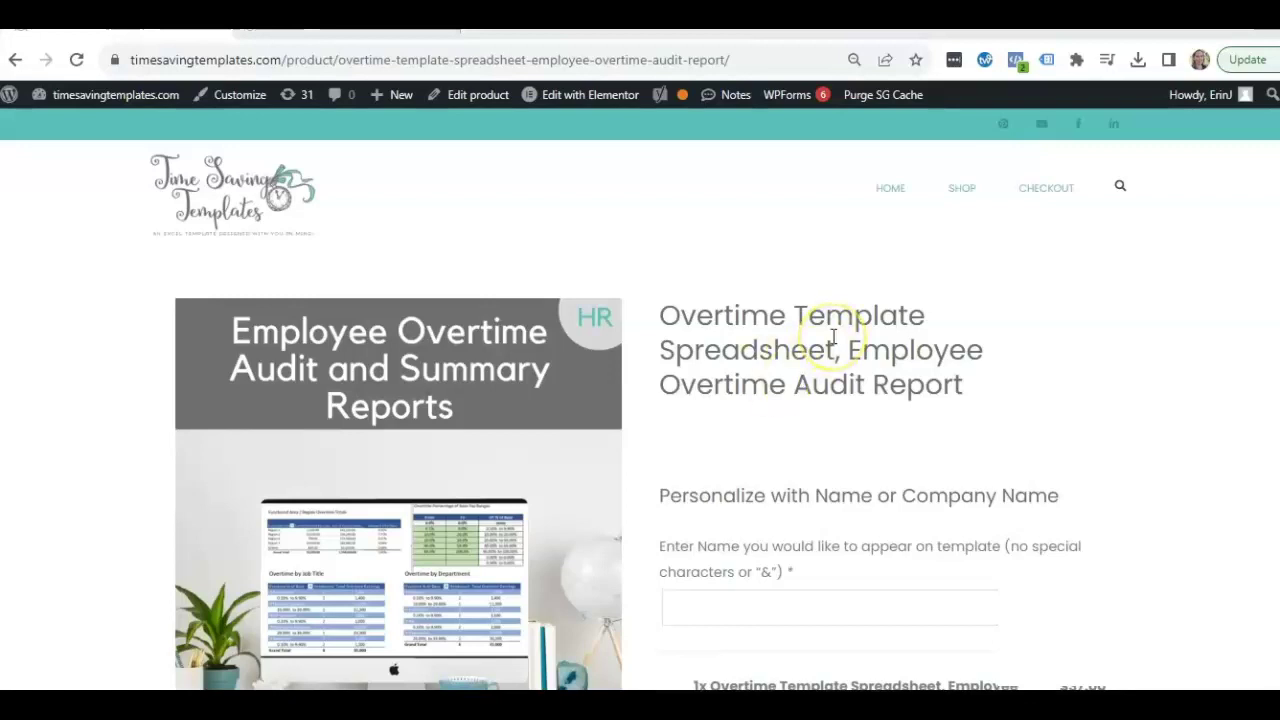
# Open the Overtime Totals Summary sheet and glance at the Data tools without refreshing anything
pyautogui.scroll(-1, 811, 428)
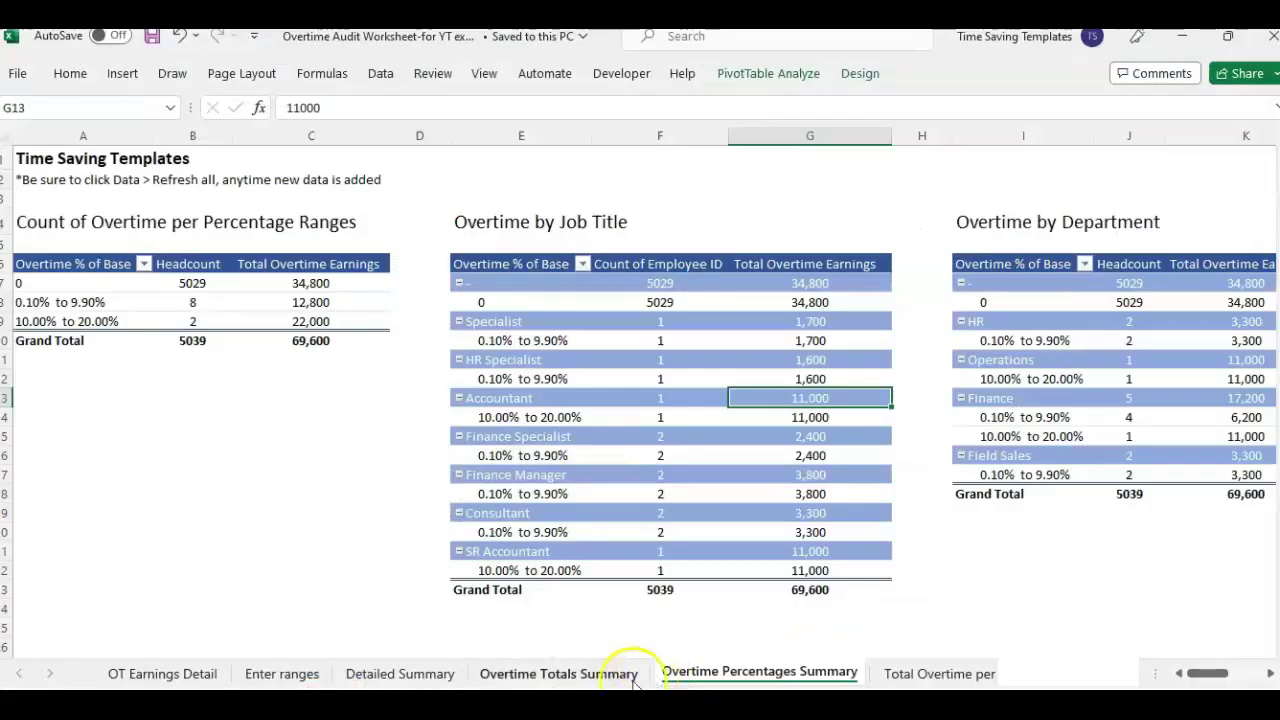
pyautogui.click(605, 672)
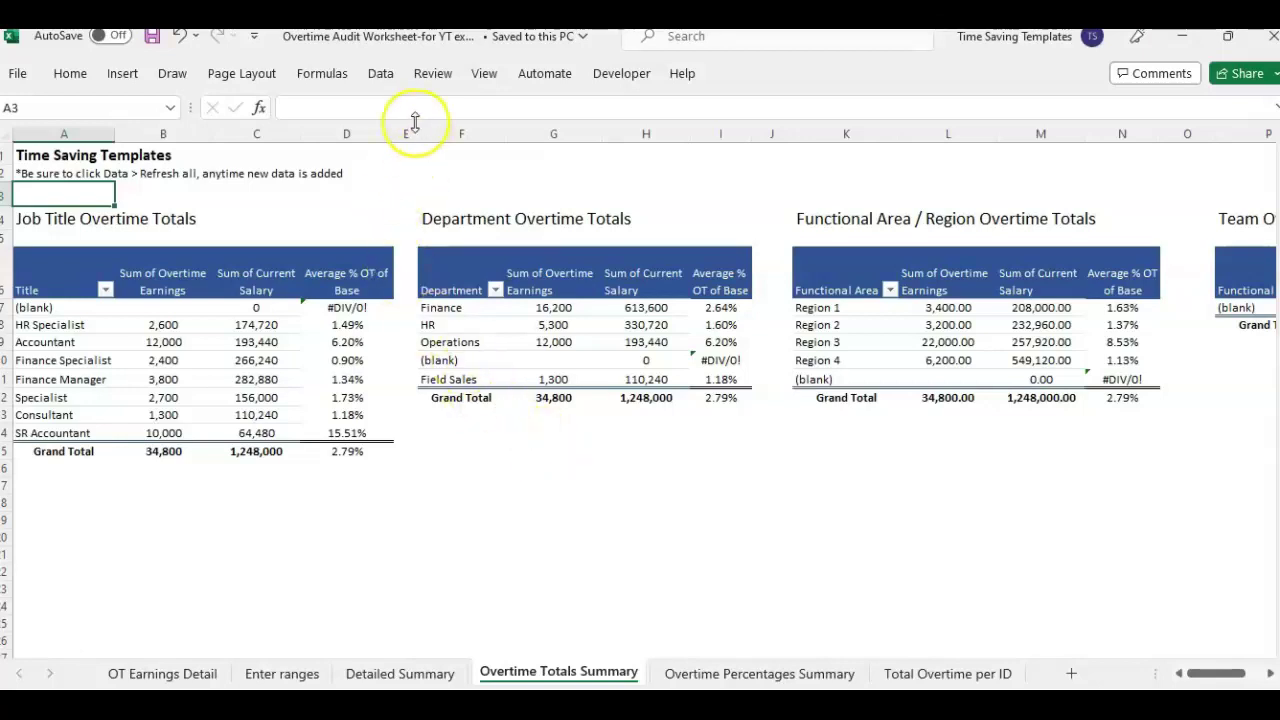
pyautogui.click(385, 78)
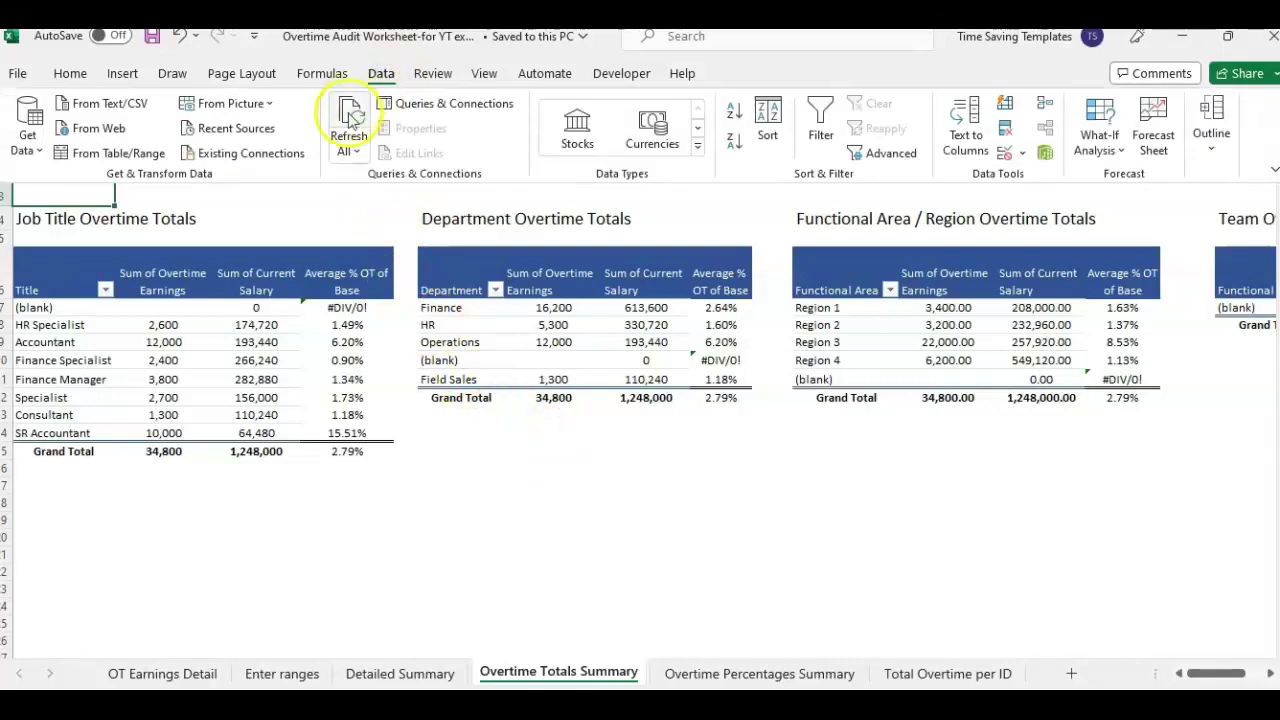
pyautogui.click(264, 236)
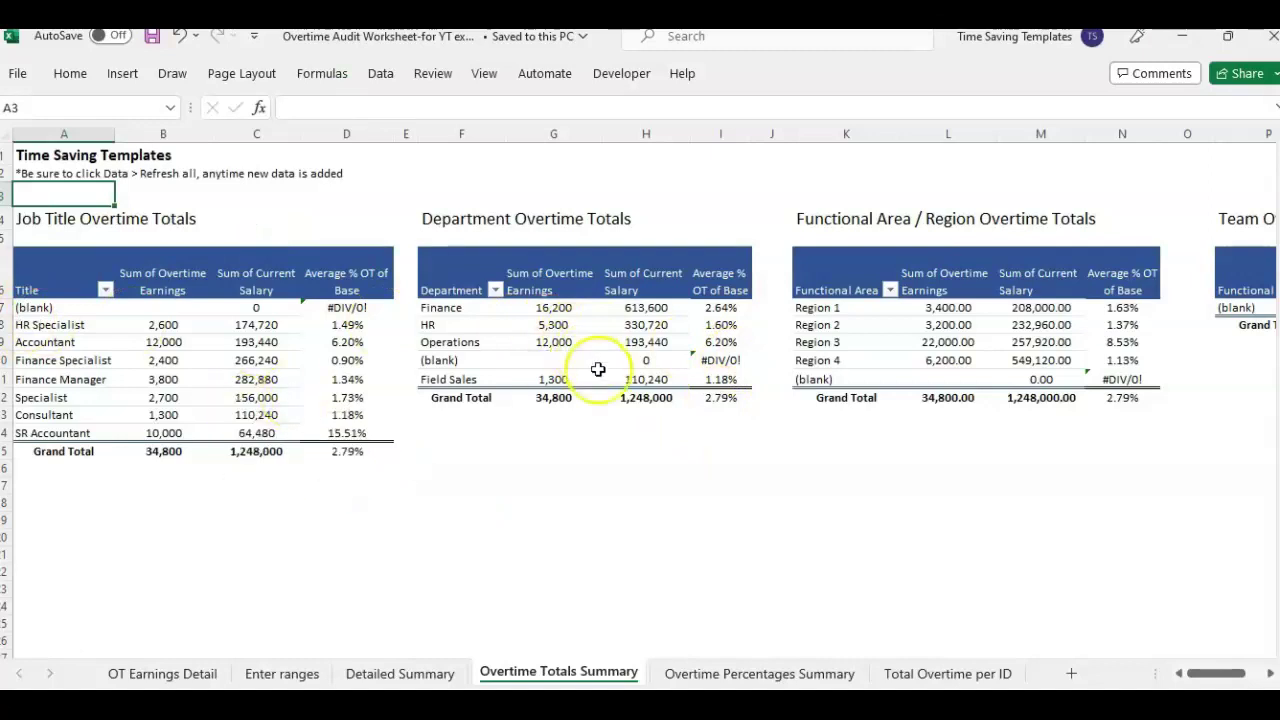
pyautogui.click(645, 450)
pyautogui.moveTo(1195, 673); pyautogui.dragTo(1150, 677)
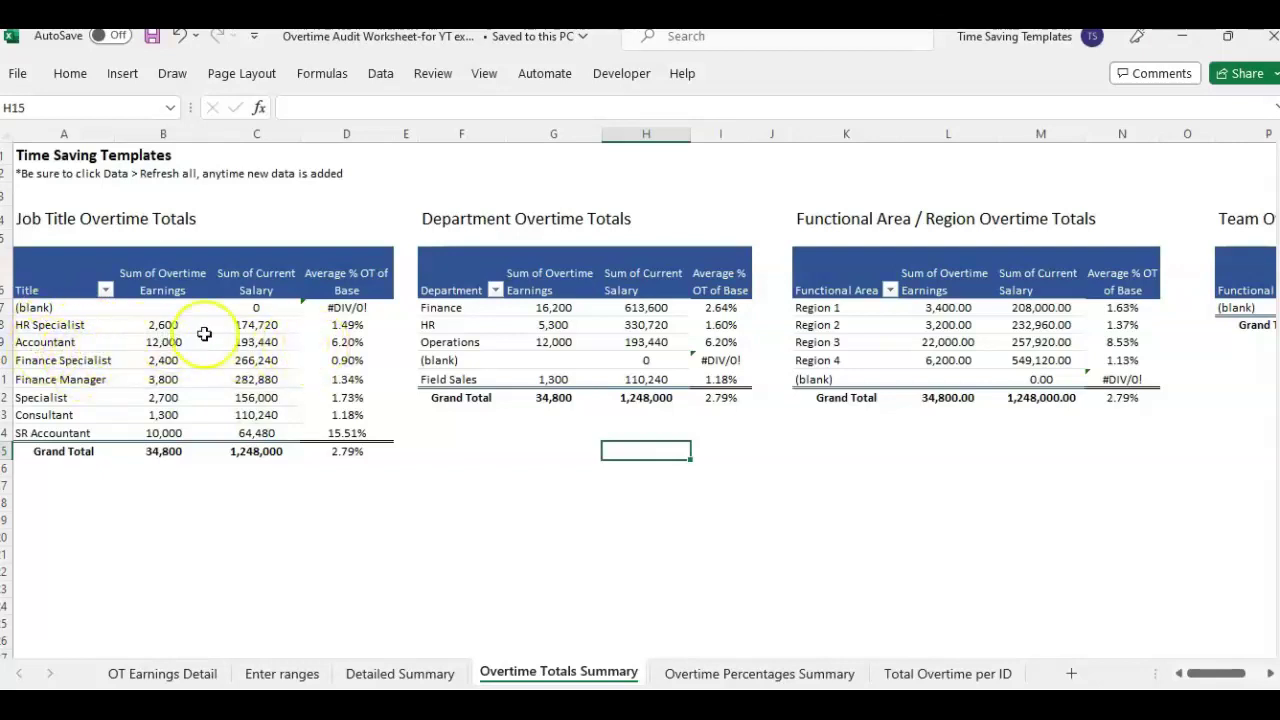
# Inspect the job title, department and region average percentage formulas in D9, I9 and N9
pyautogui.click(362, 342)
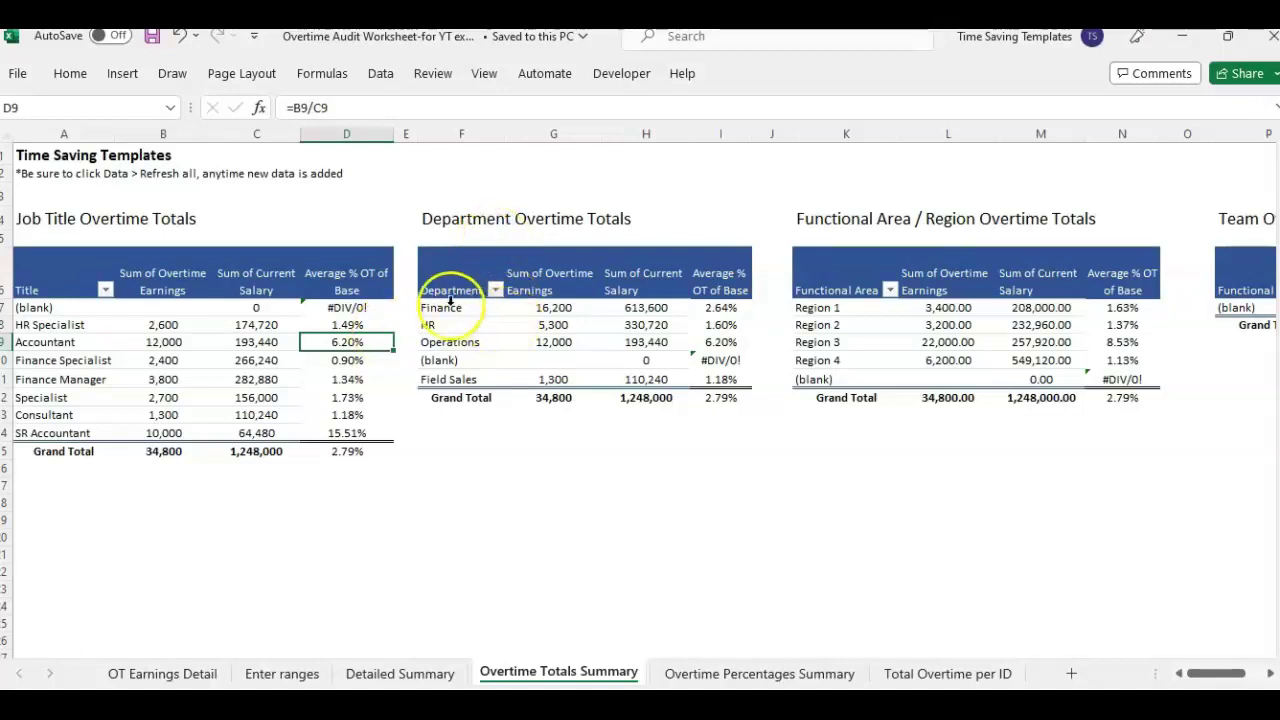
pyautogui.click(720, 342)
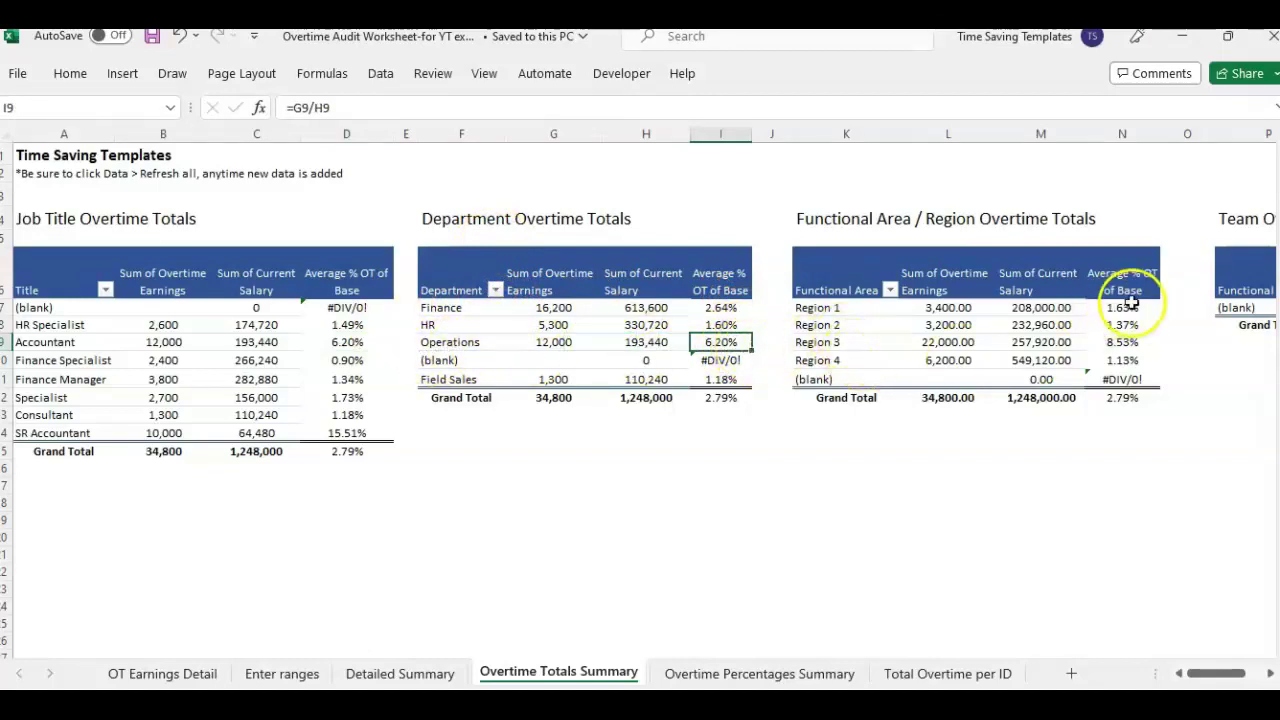
pyautogui.click(1150, 342)
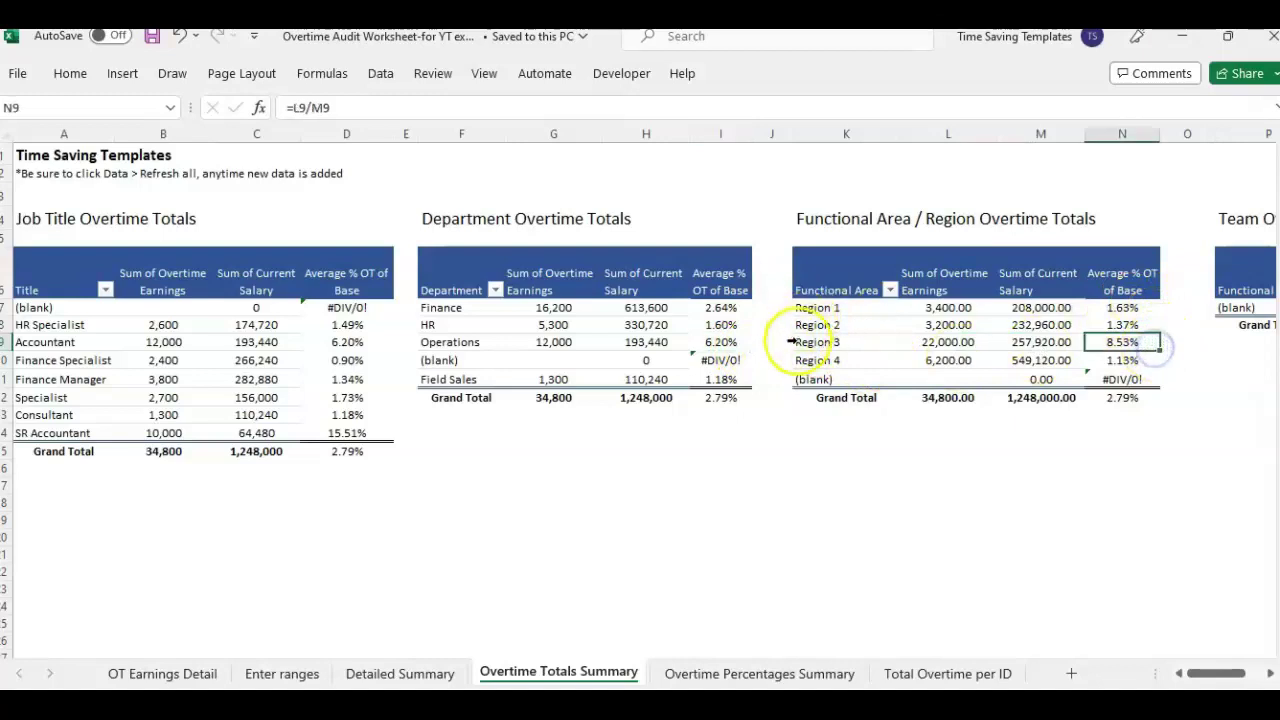
pyautogui.moveTo(1214, 672); pyautogui.dragTo(1236, 672)
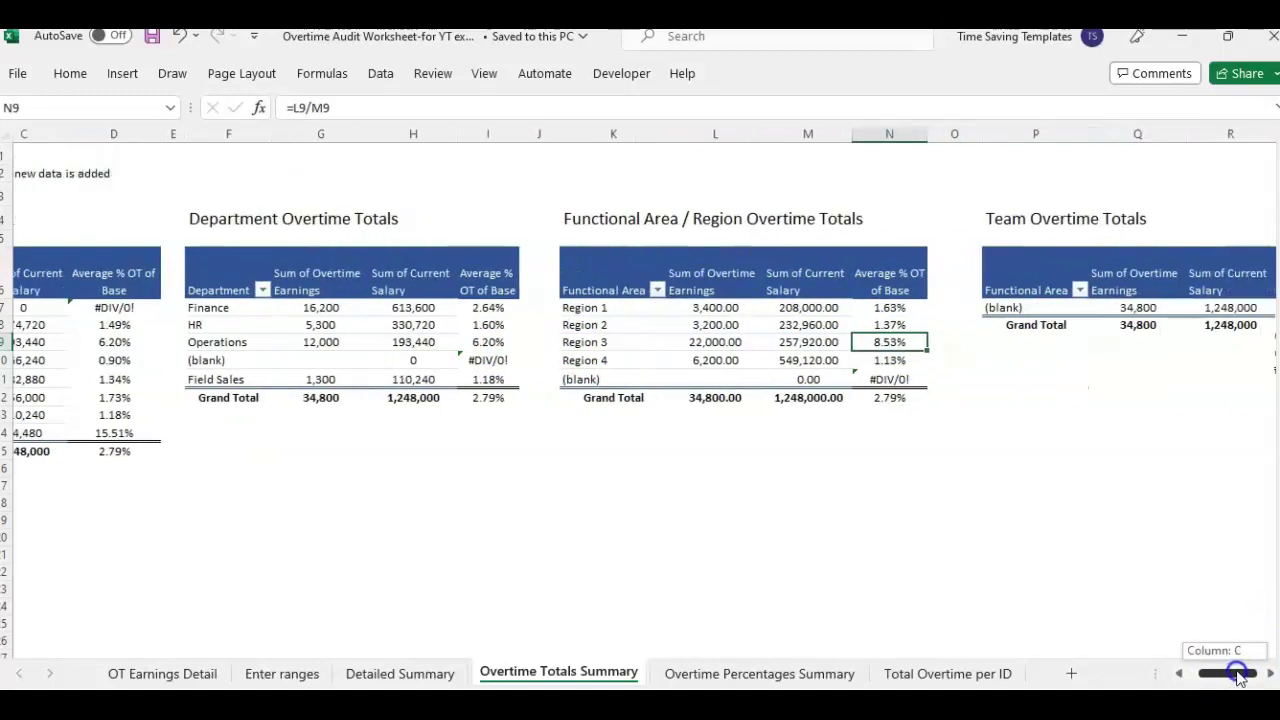
pyautogui.click(768, 675)
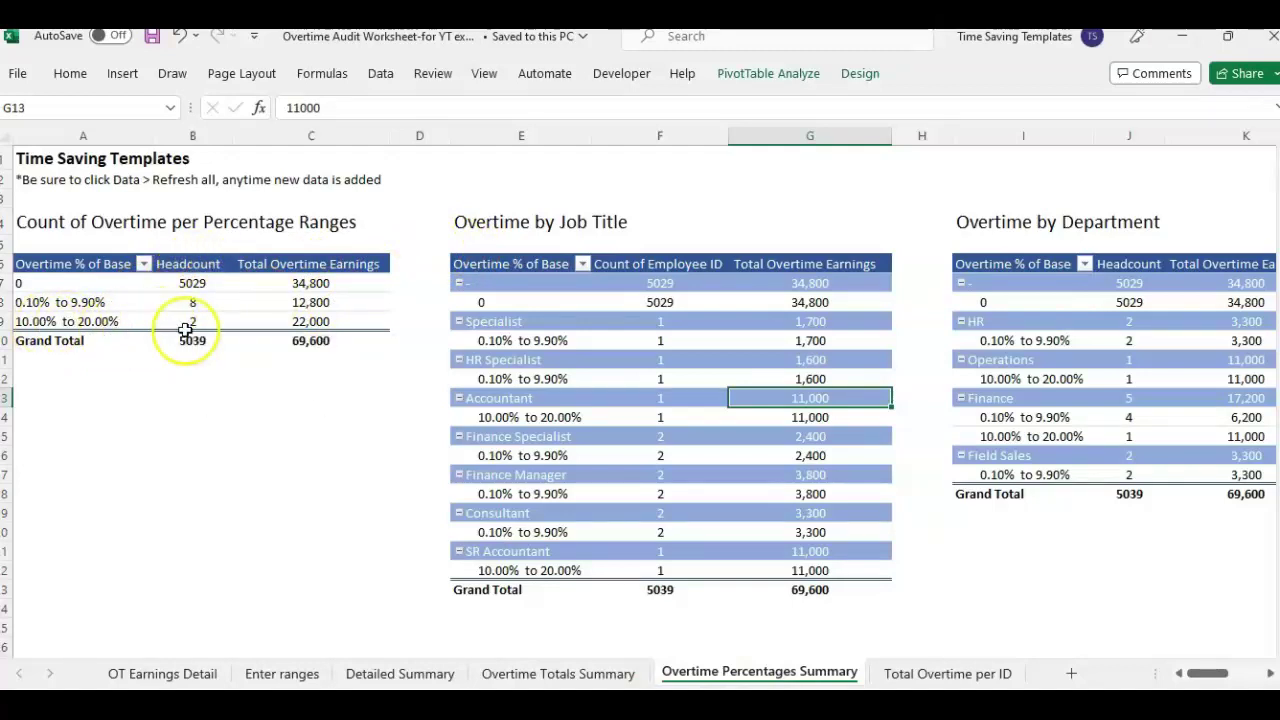
# Trace the Specialist row from Overtime by Job Title into Overtime by Team, then view Total Overtime per ID
pyautogui.moveTo(216, 330)
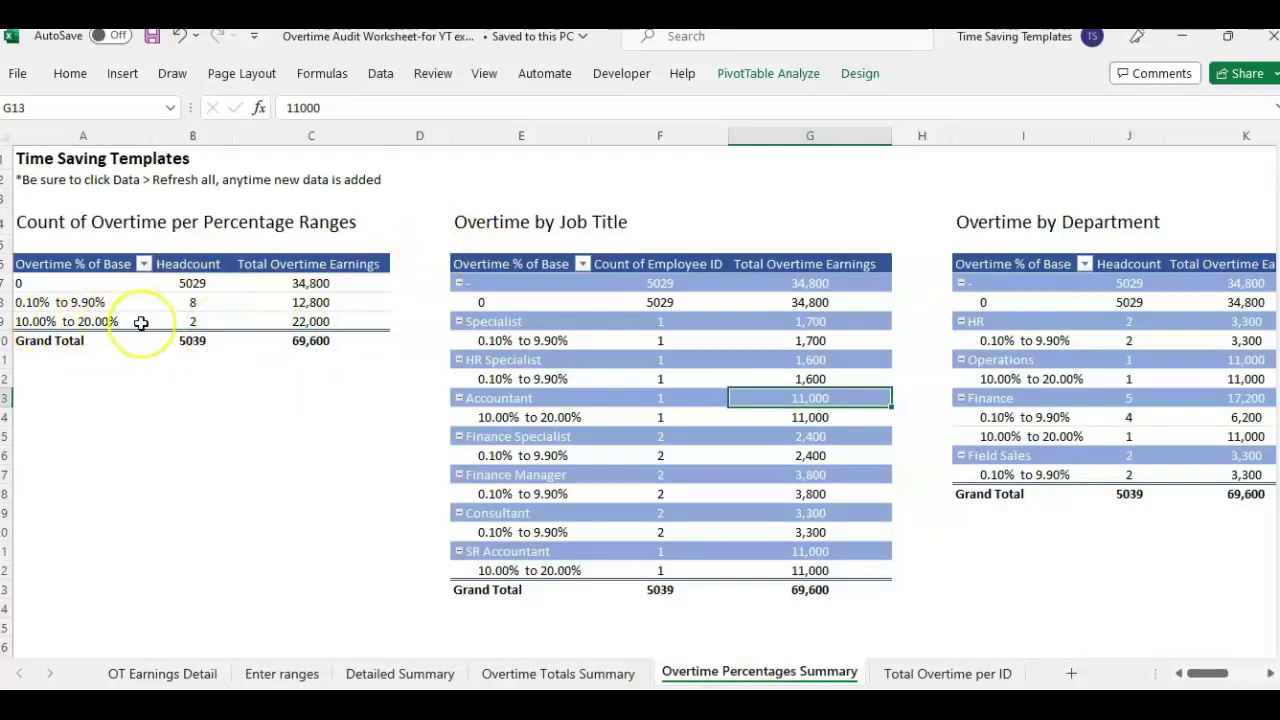
pyautogui.moveTo(141, 322)
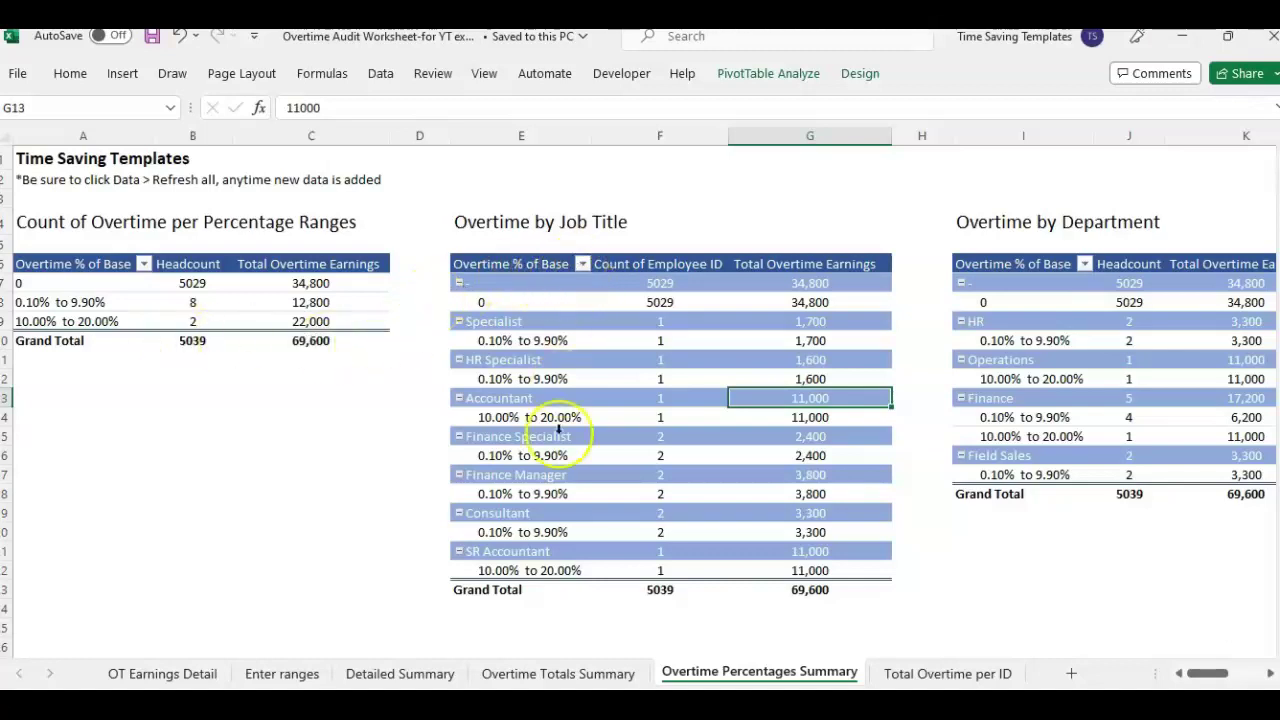
pyautogui.click(505, 321)
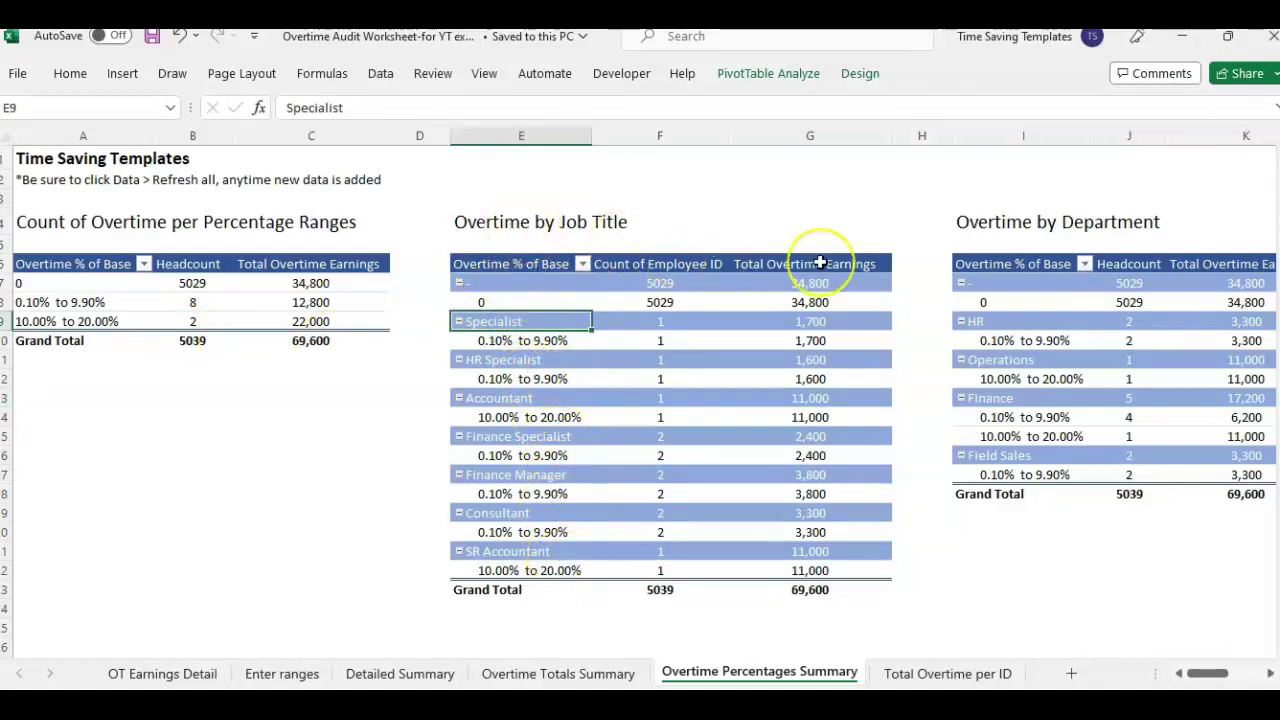
pyautogui.press('Right')
pyautogui.press('Right')
pyautogui.press('Right')
pyautogui.press('Right')
pyautogui.press('Right')
pyautogui.press('Right')
pyautogui.press('Right')
pyautogui.press('Right')
pyautogui.press('Right')
pyautogui.press('Right')
pyautogui.press('Right')
pyautogui.press('Right')
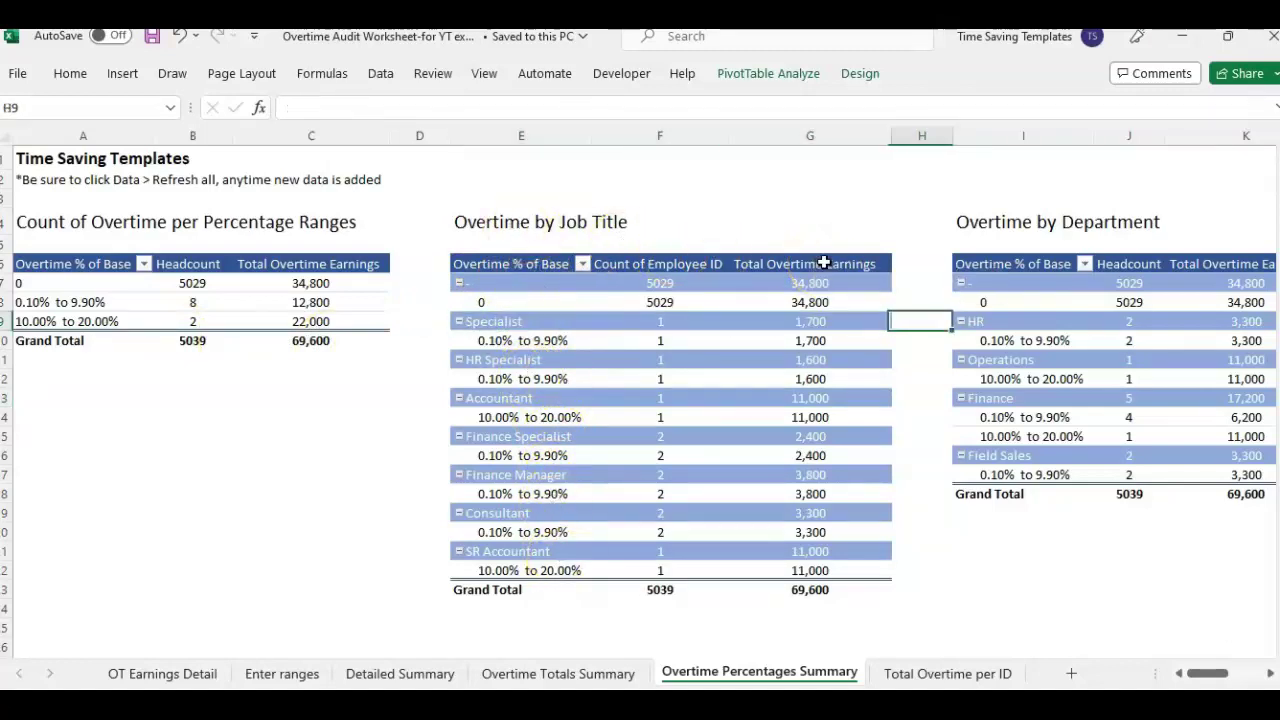
pyautogui.press('Right')
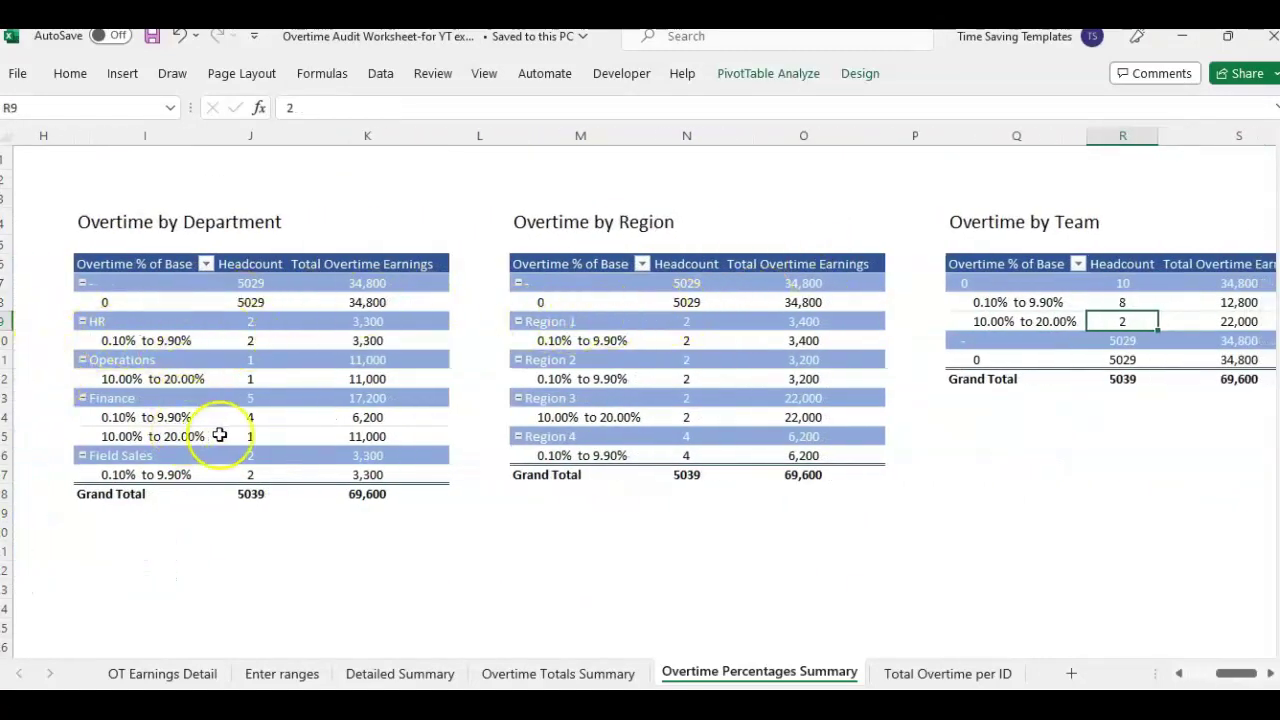
pyautogui.moveTo(267, 414)
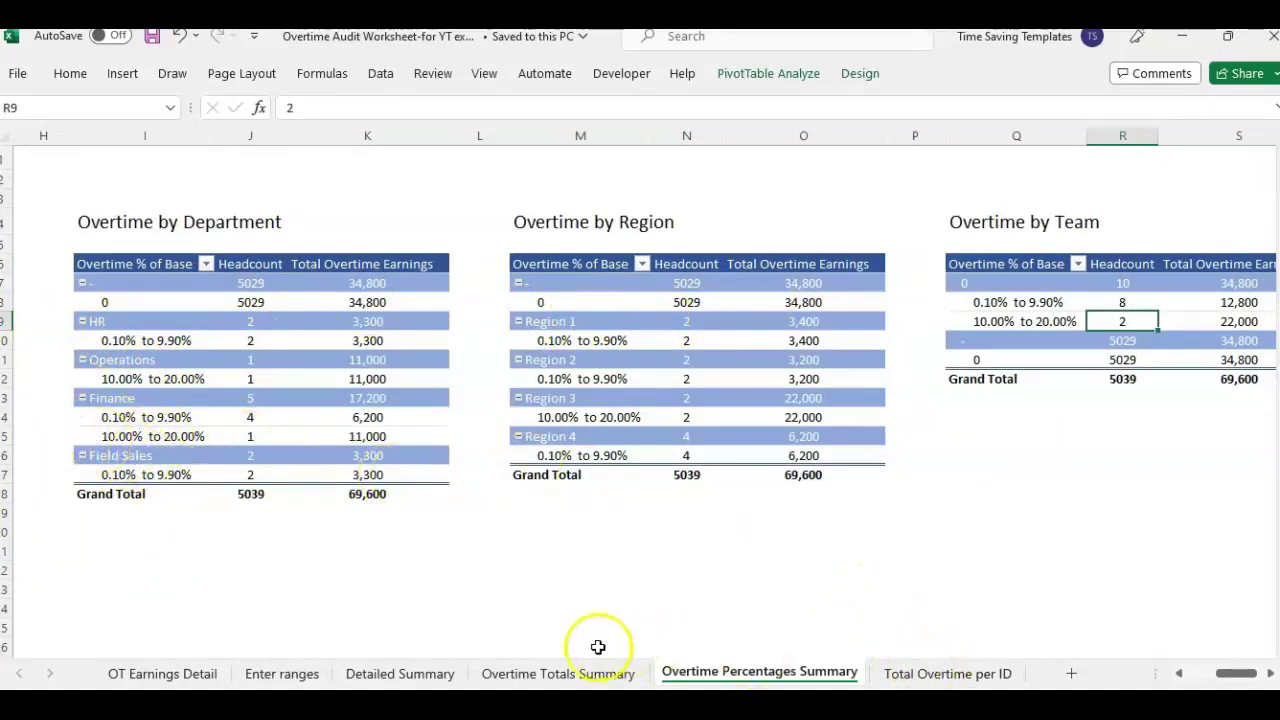
pyautogui.click(952, 676)
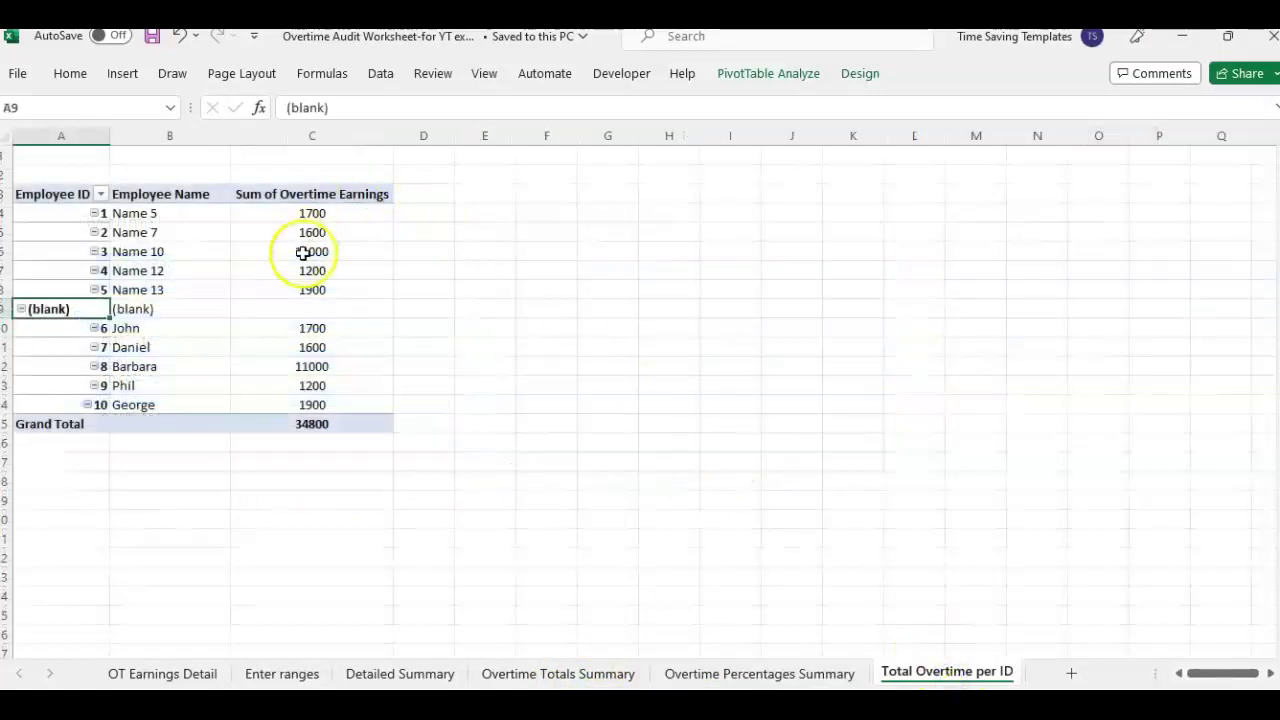
# Flip through the Detailed Summary and Overtime Percentages Summary sheets, ending on Overtime Totals Summary
pyautogui.moveTo(303, 253)
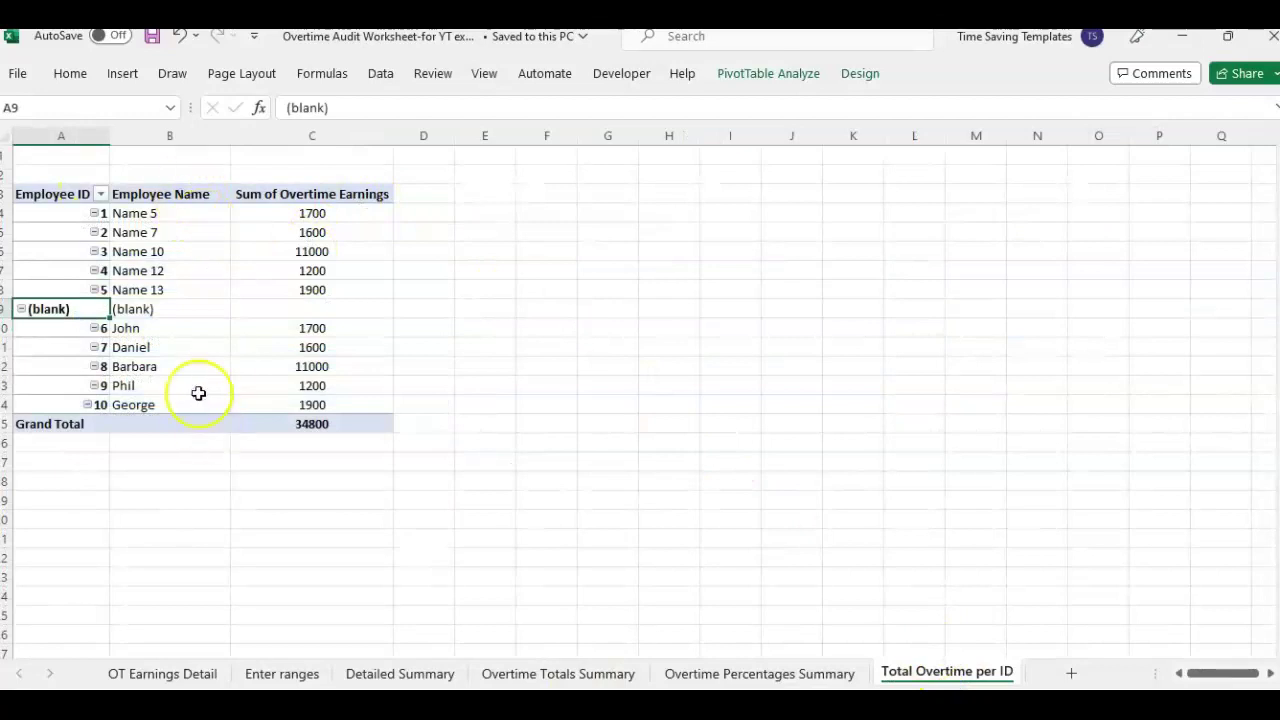
pyautogui.moveTo(165, 232)
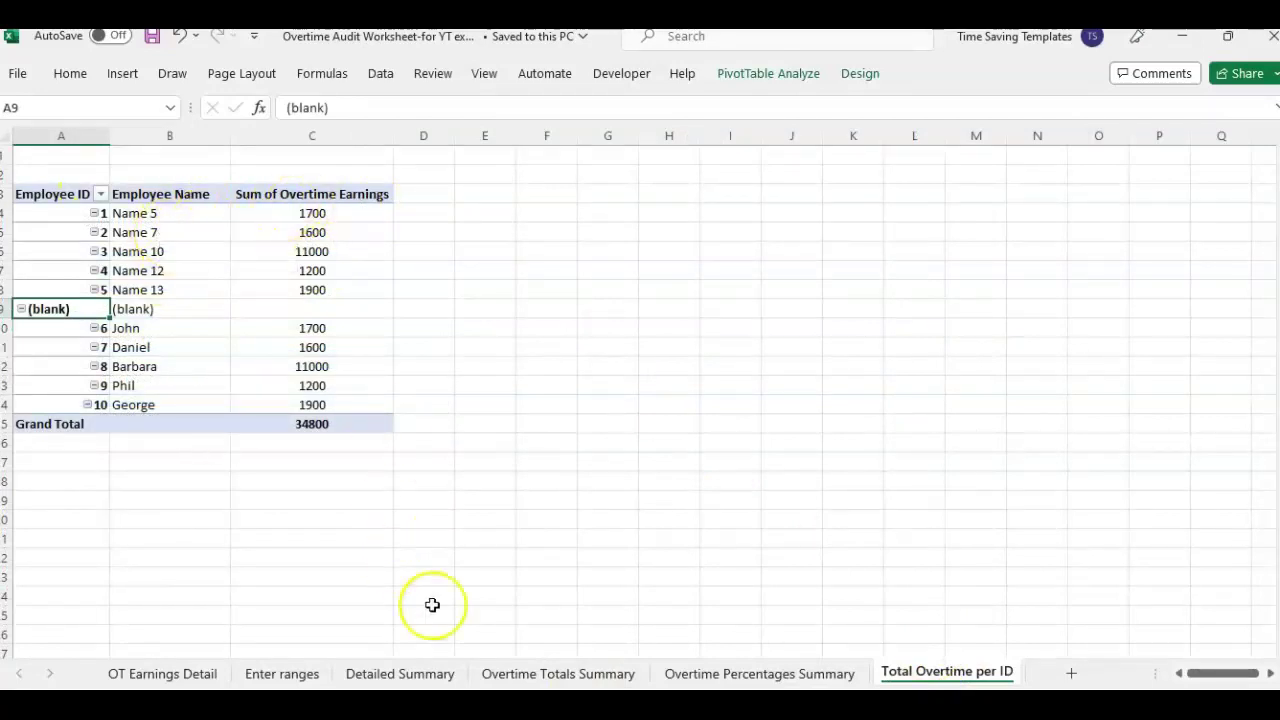
pyautogui.click(484, 674)
pyautogui.click(402, 674)
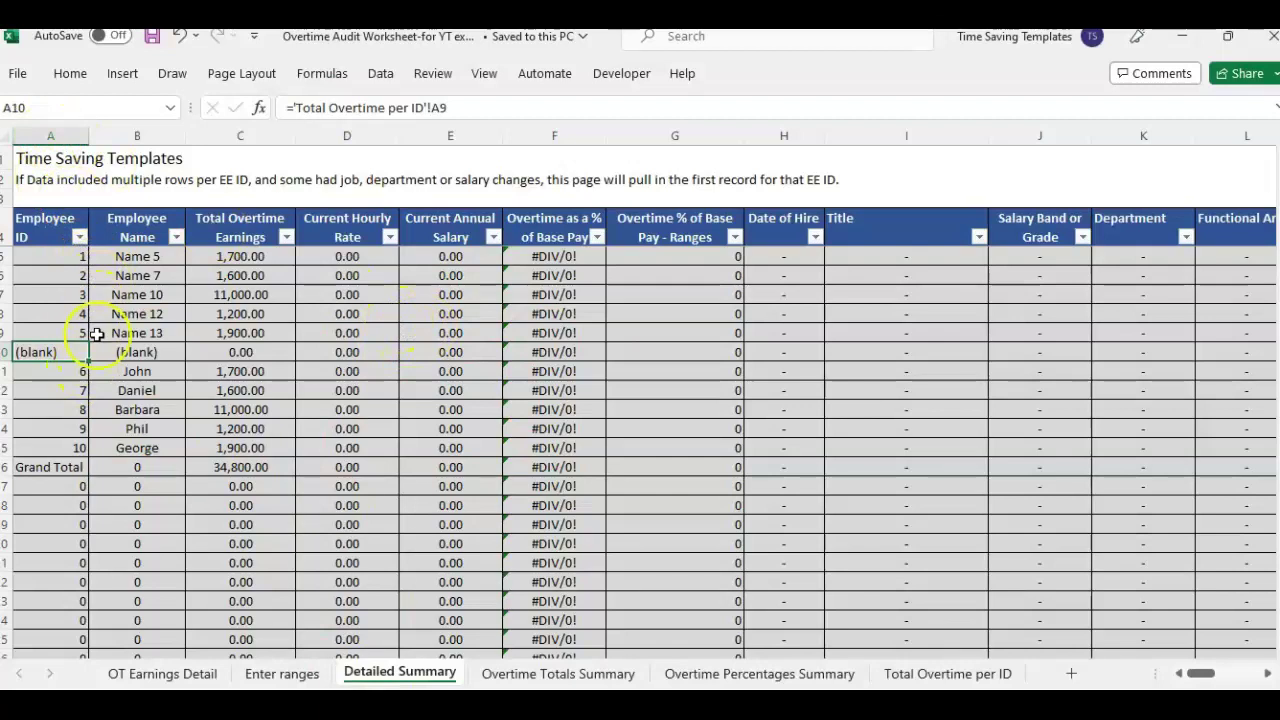
pyautogui.click(797, 672)
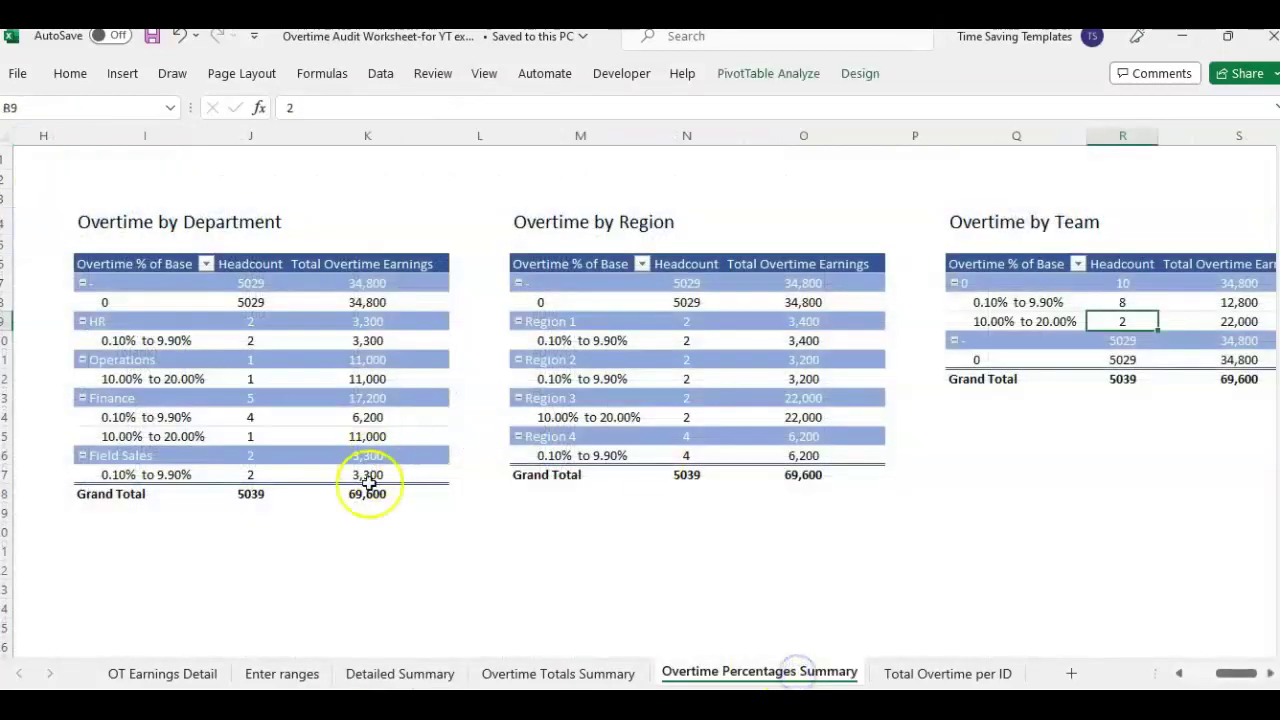
pyautogui.click(586, 667)
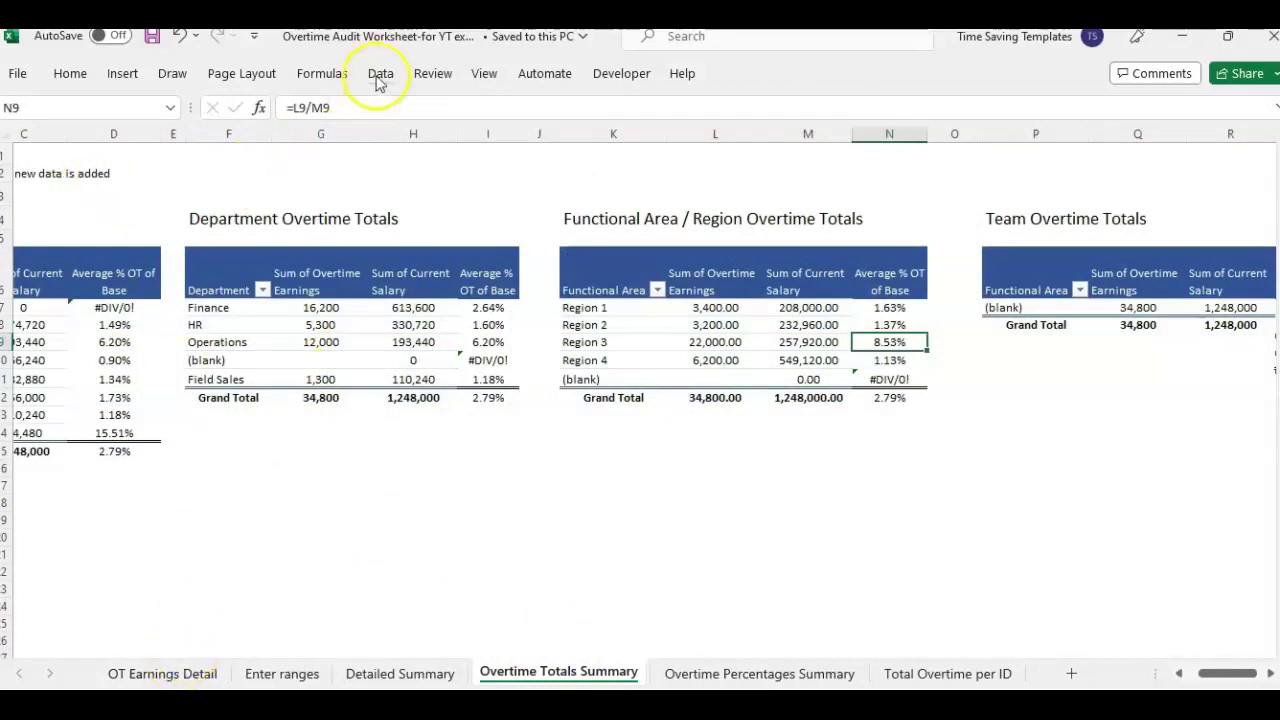
# Run Data > Refresh All, check the emptied Team table, then view the zeroed Detailed Summary sheet
pyautogui.moveTo(1210, 680); pyautogui.dragTo(1198, 678)
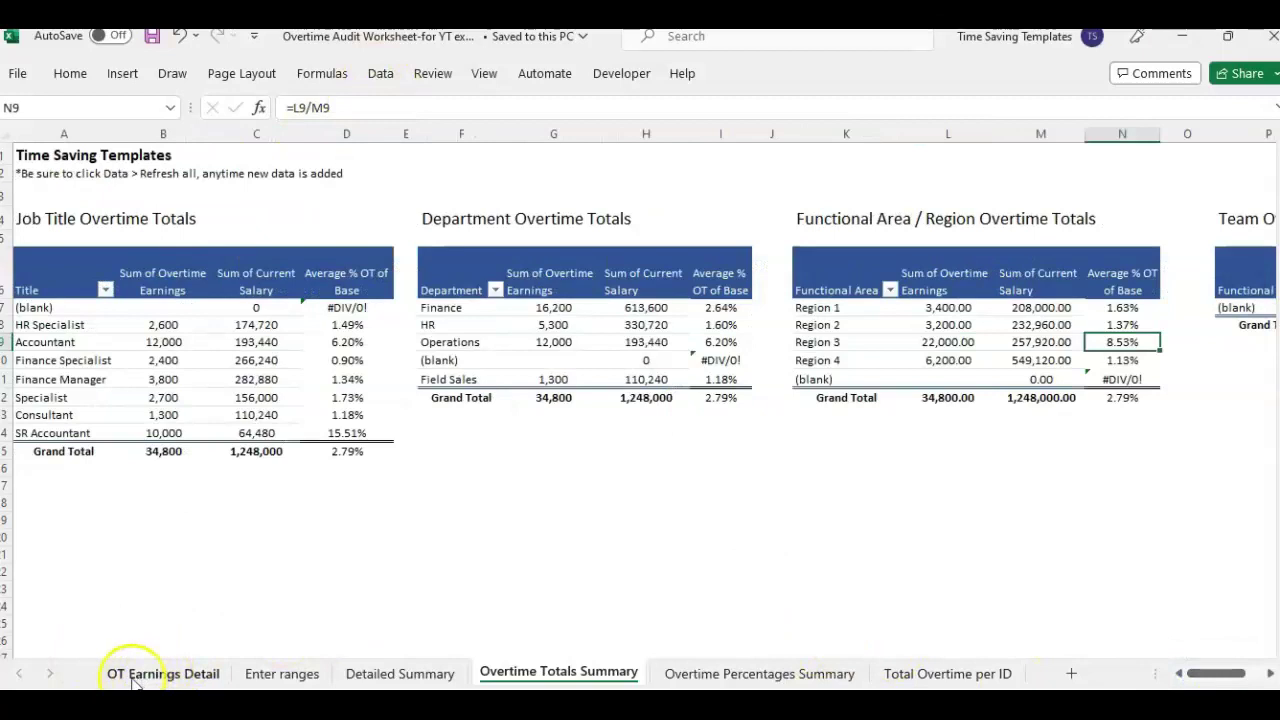
pyautogui.click(380, 76)
pyautogui.click(346, 120)
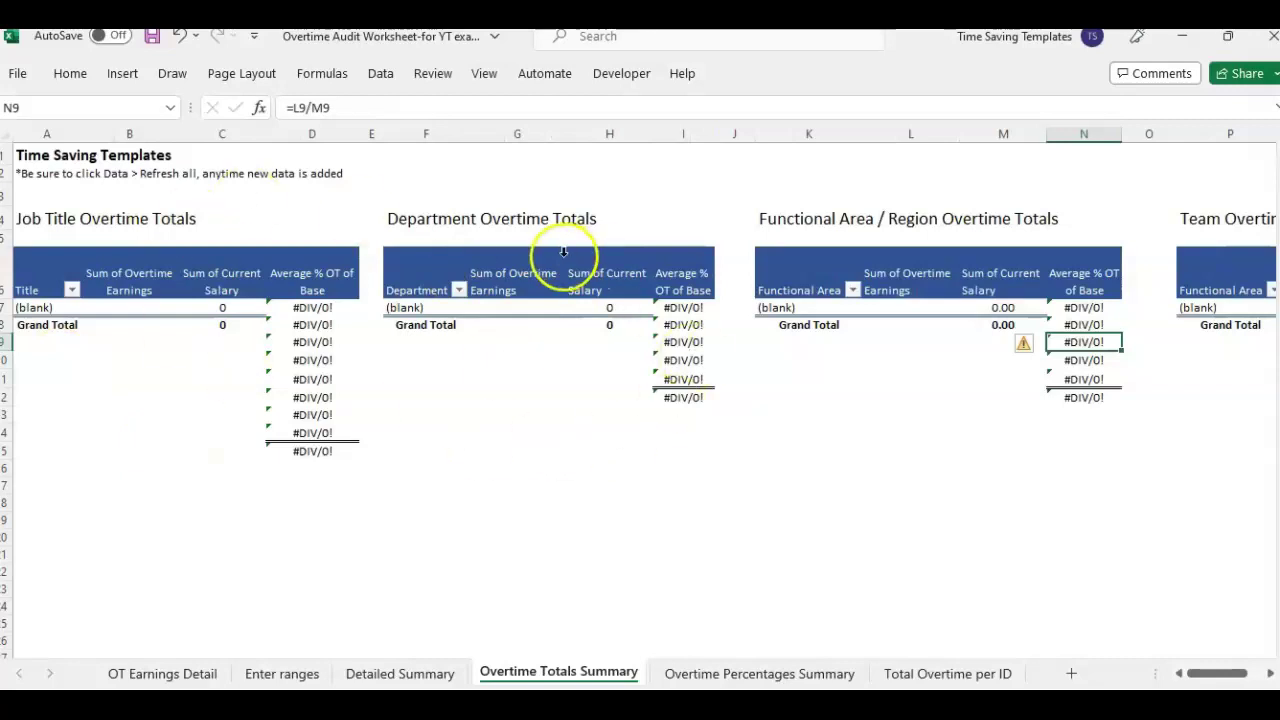
pyautogui.moveTo(1200, 674); pyautogui.dragTo(1152, 662)
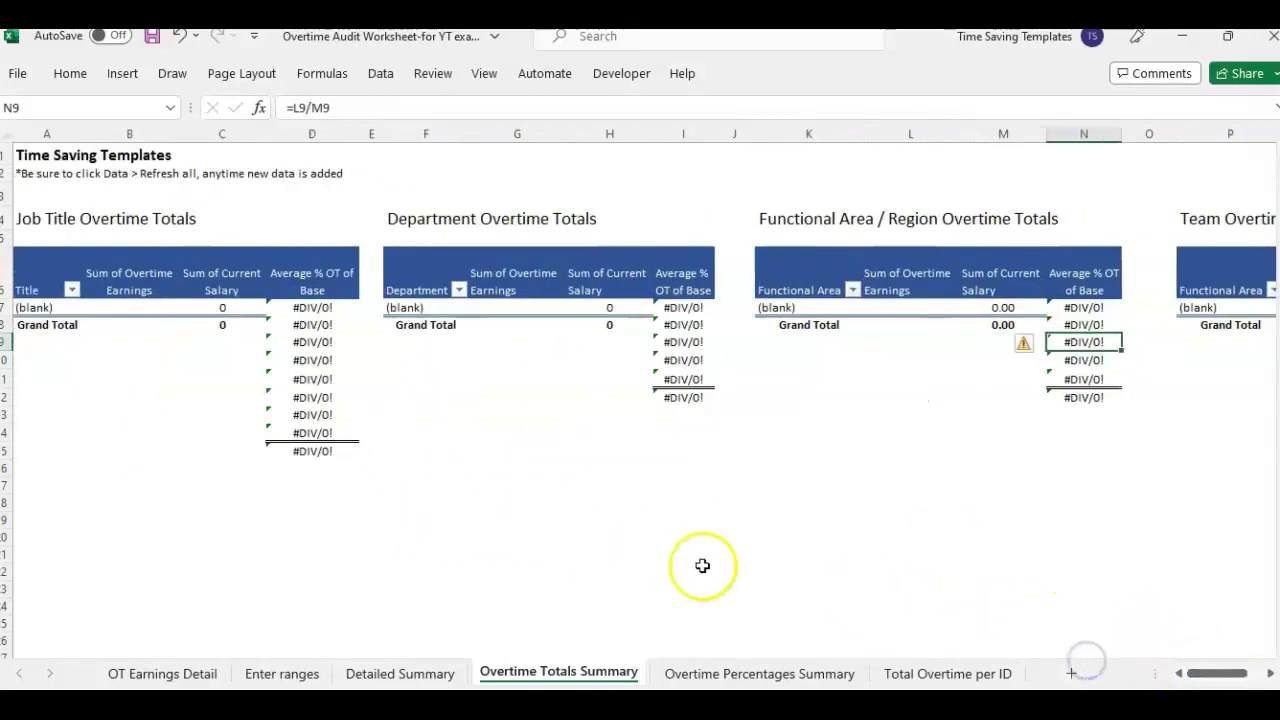
pyautogui.click(386, 674)
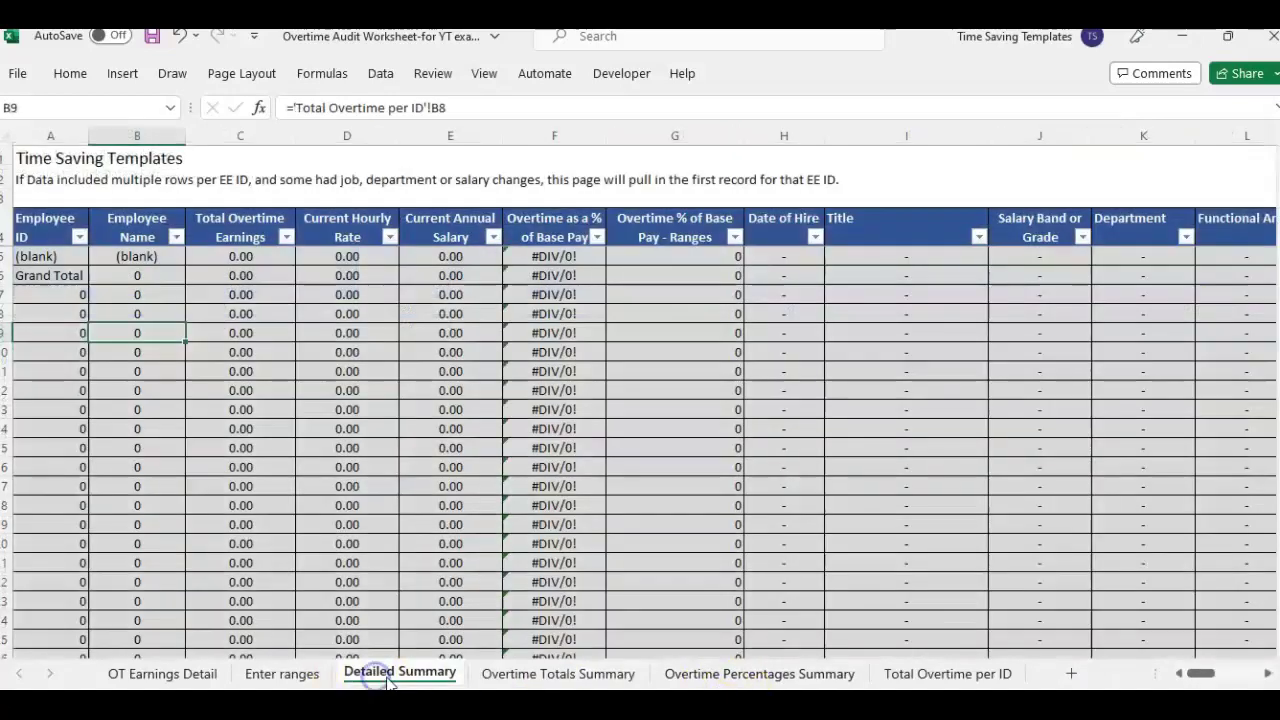
# On the OT Earnings Detail sheet, review each column header from Employee ID to Effective Date or Date Paid
pyautogui.click(150, 678)
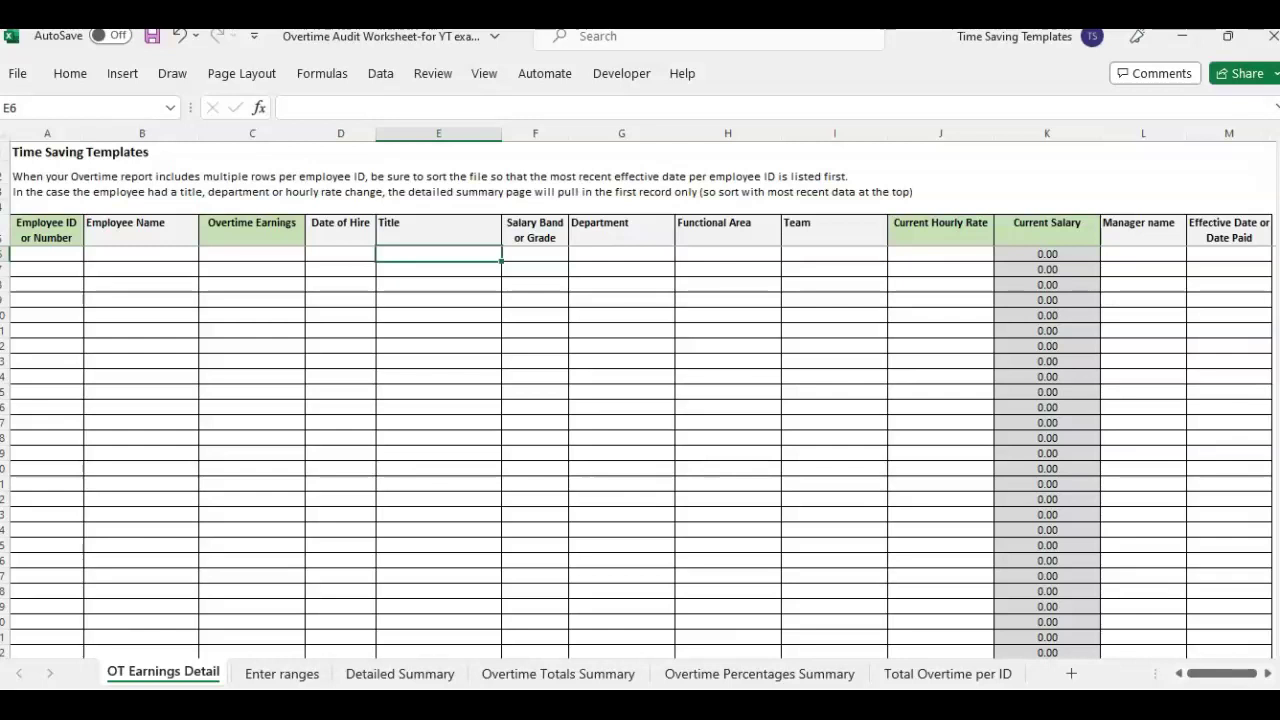
pyautogui.click(133, 240)
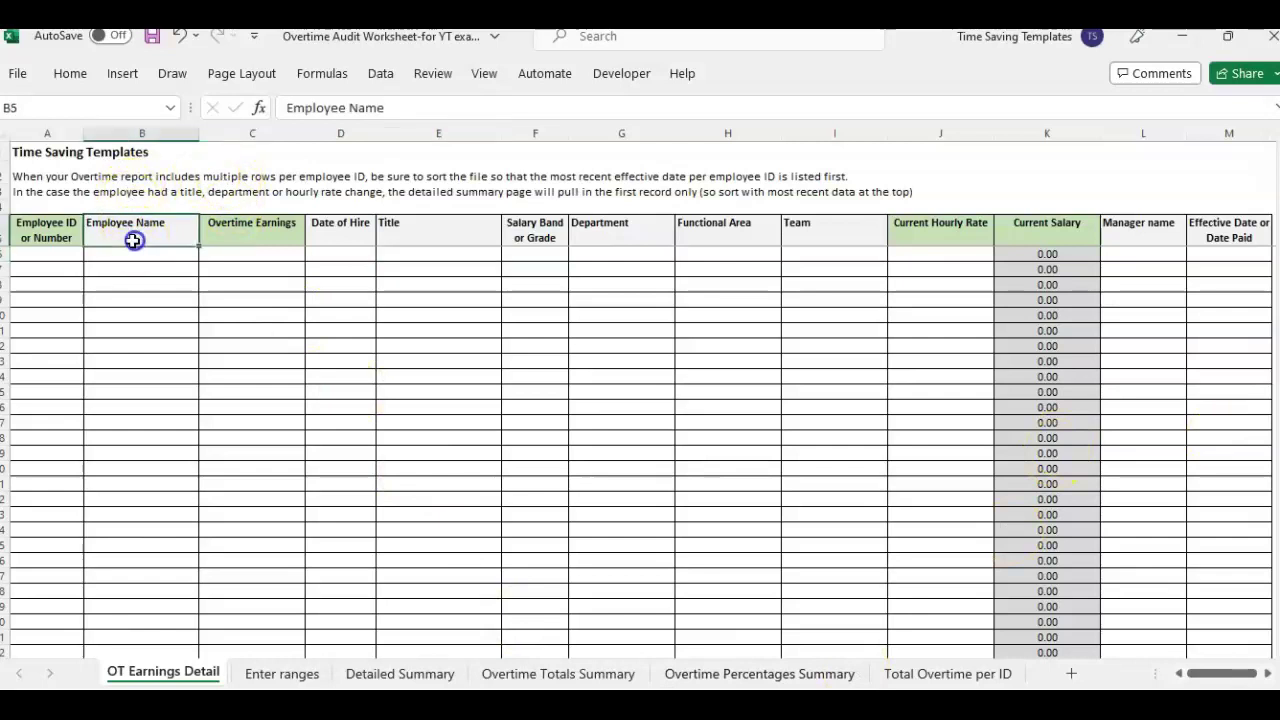
pyautogui.click(46, 230)
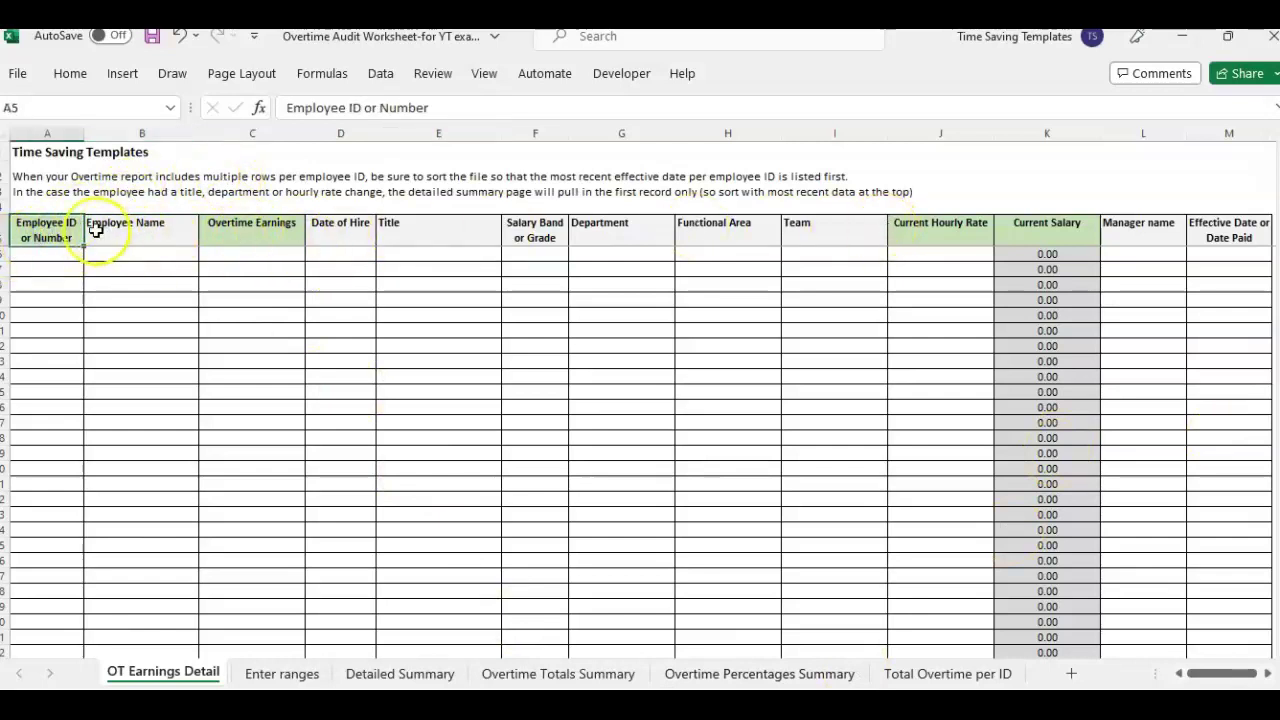
pyautogui.click(265, 228)
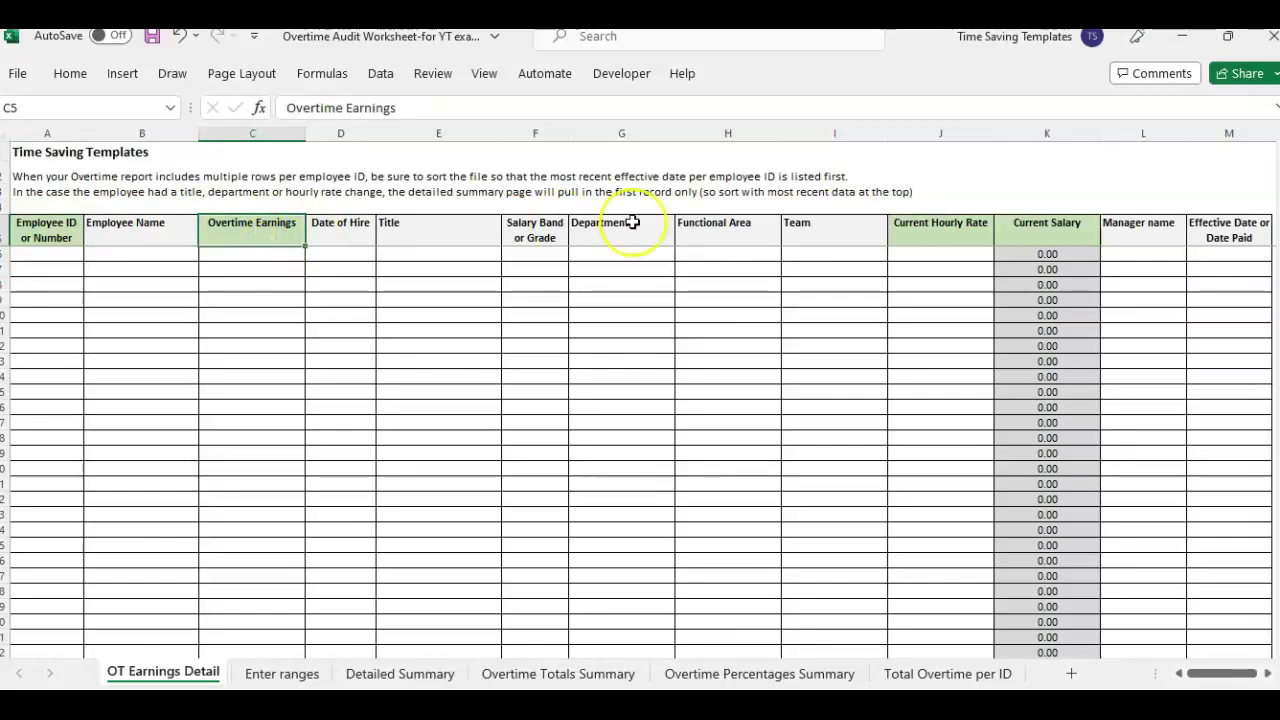
pyautogui.click(955, 238)
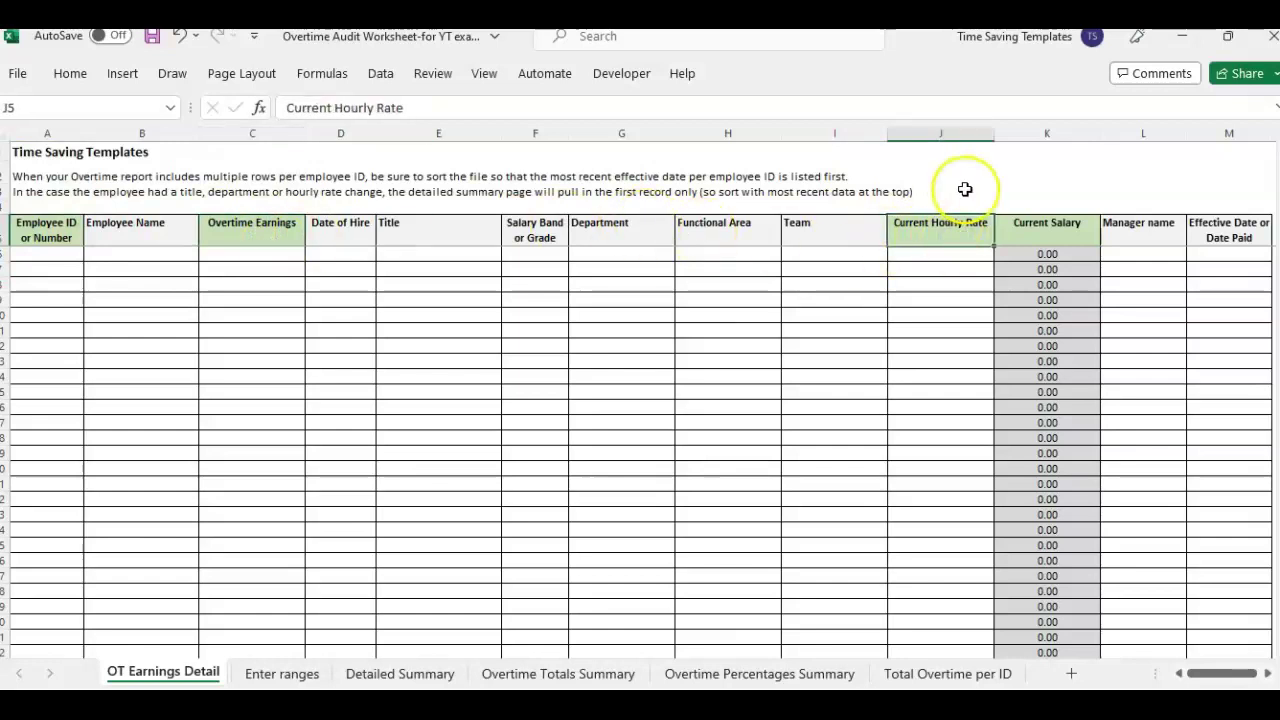
pyautogui.press('Right')
pyautogui.press('Right')
pyautogui.press('Right')
pyautogui.press('Right')
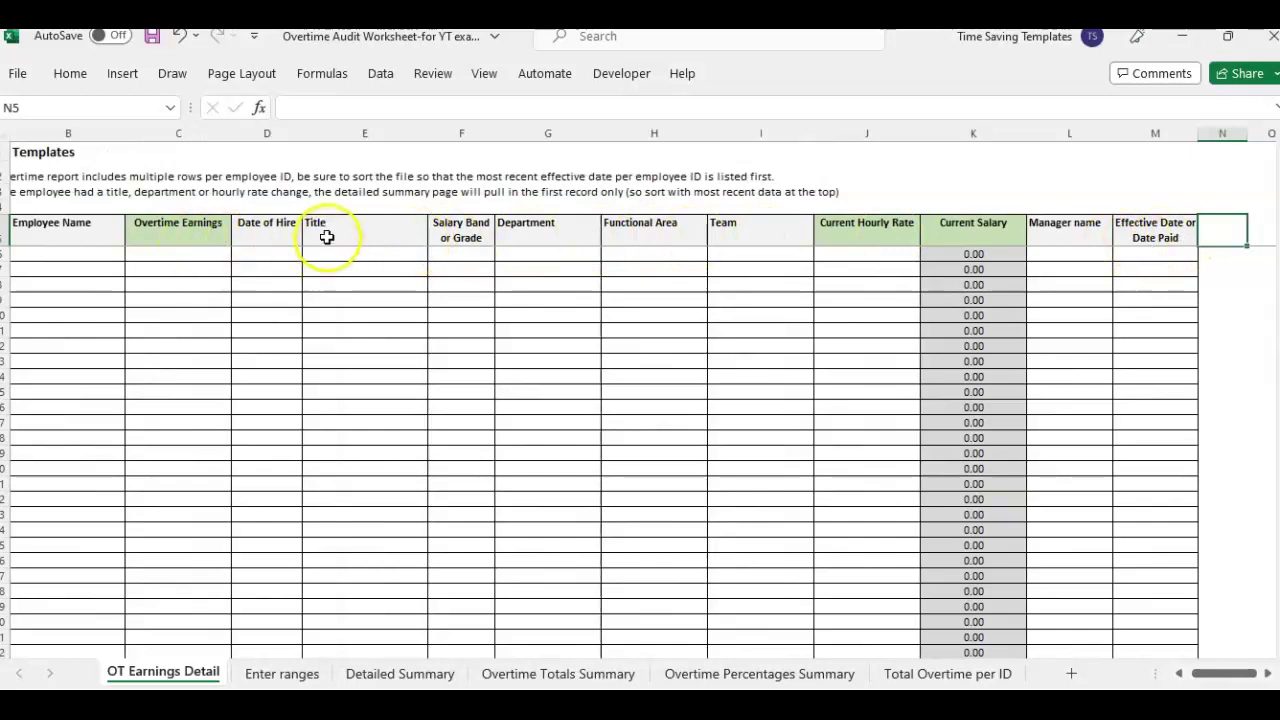
pyautogui.moveTo(327, 237); pyautogui.dragTo(679, 224)
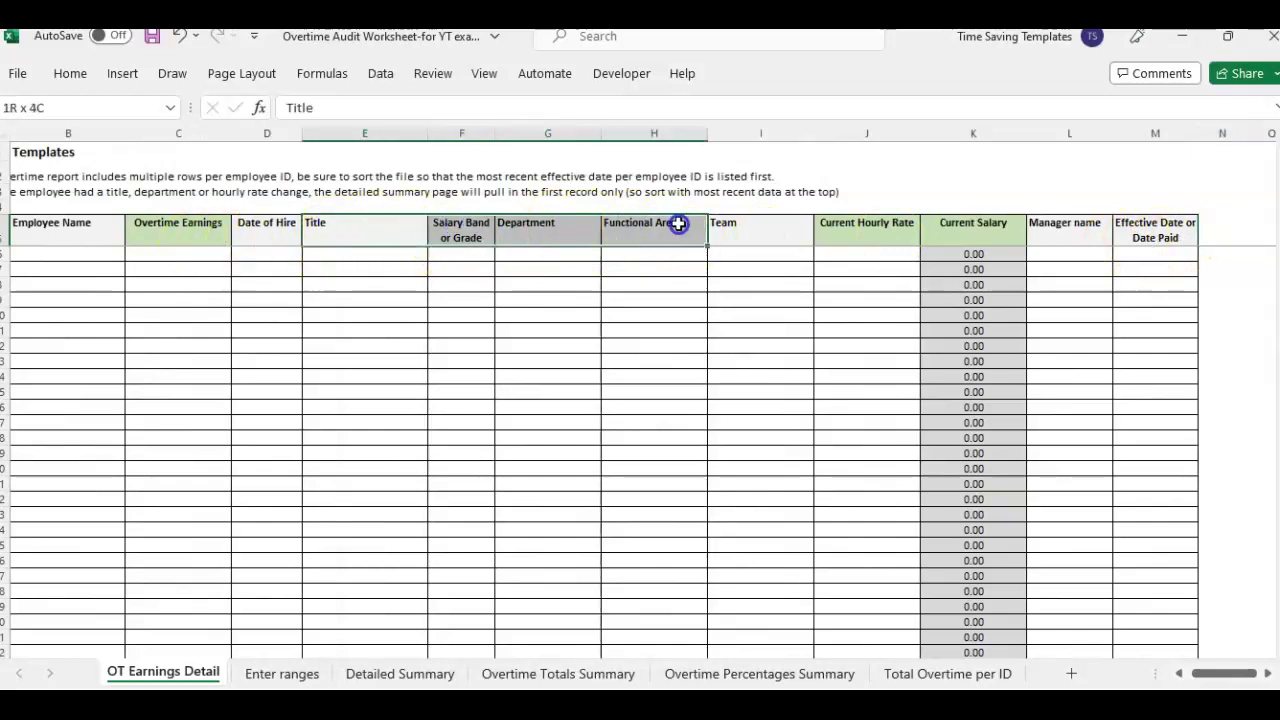
pyautogui.click(760, 234)
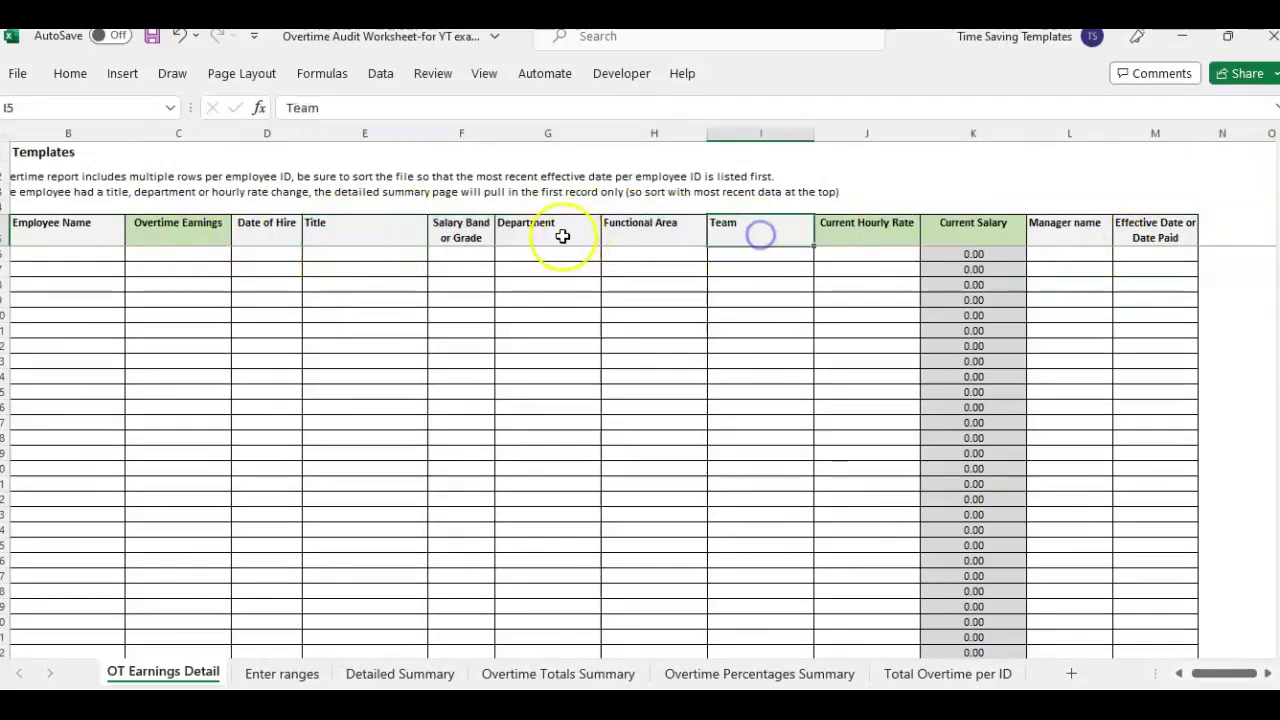
pyautogui.click(502, 231)
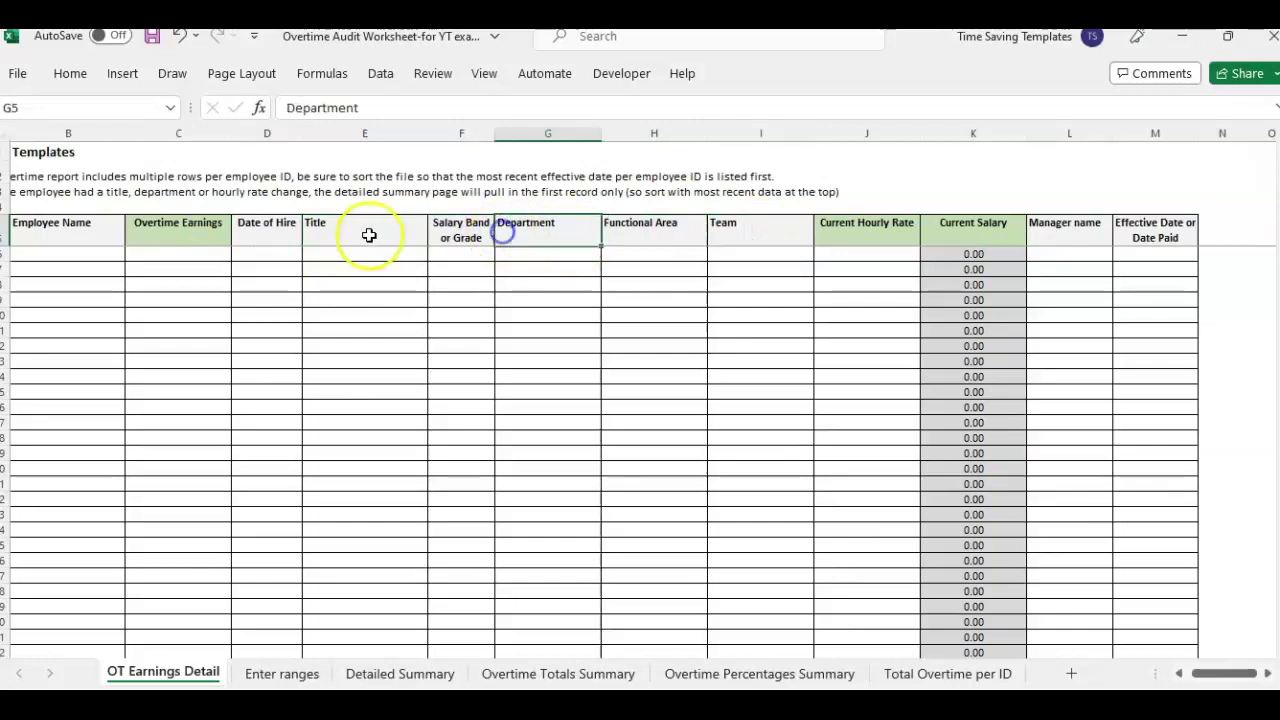
pyautogui.click(1145, 232)
# Point out the empty entry cells for effective date, employee name and overtime earnings, then switch to Book1
pyautogui.click(1156, 269)
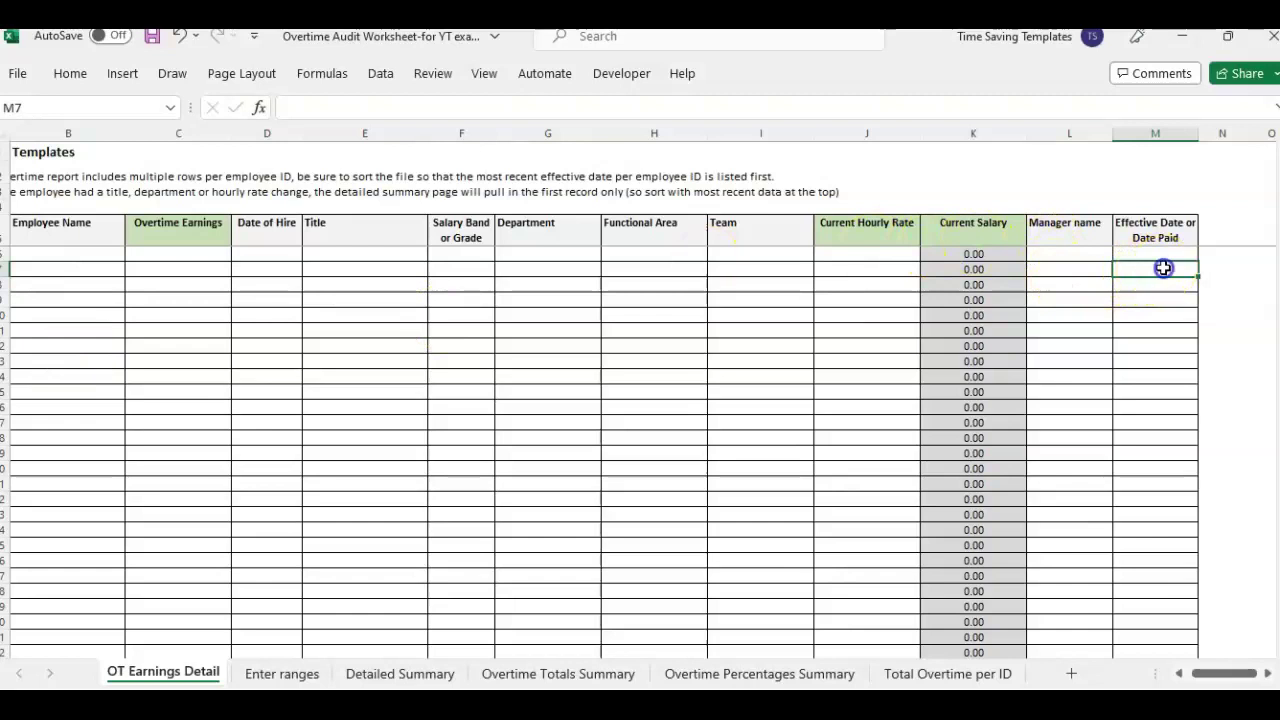
pyautogui.click(1168, 299)
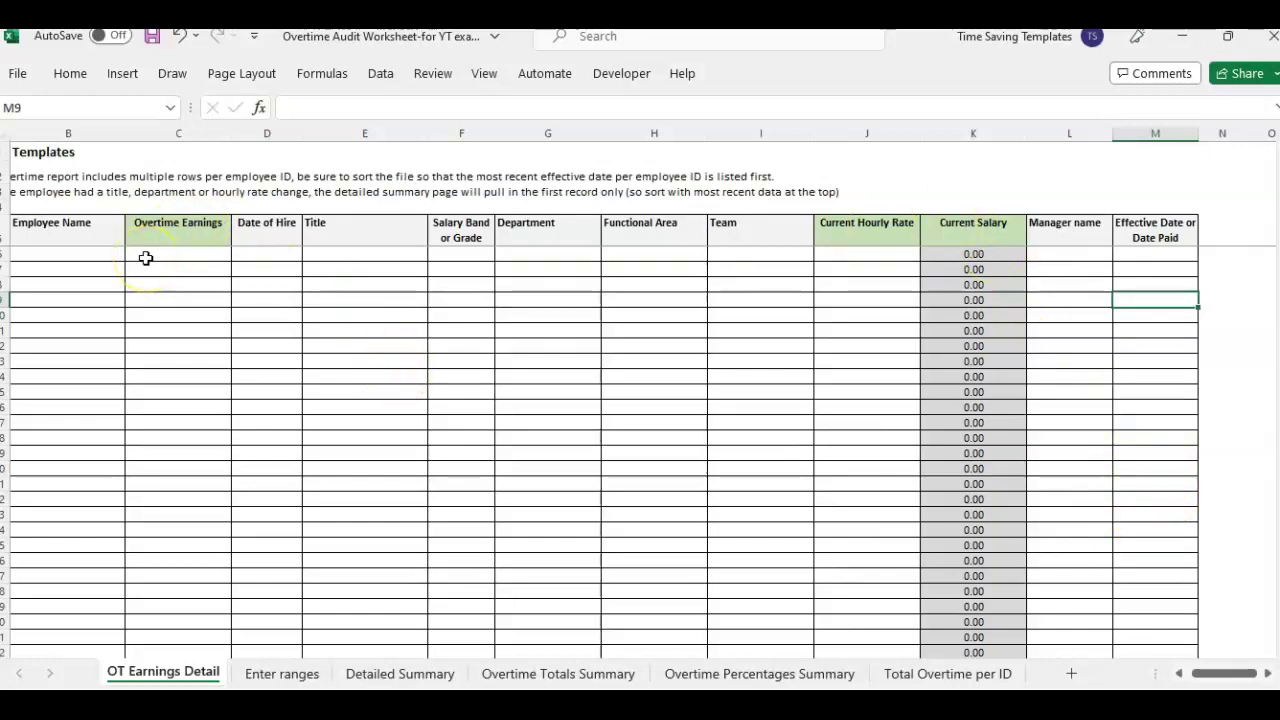
pyautogui.click(109, 255)
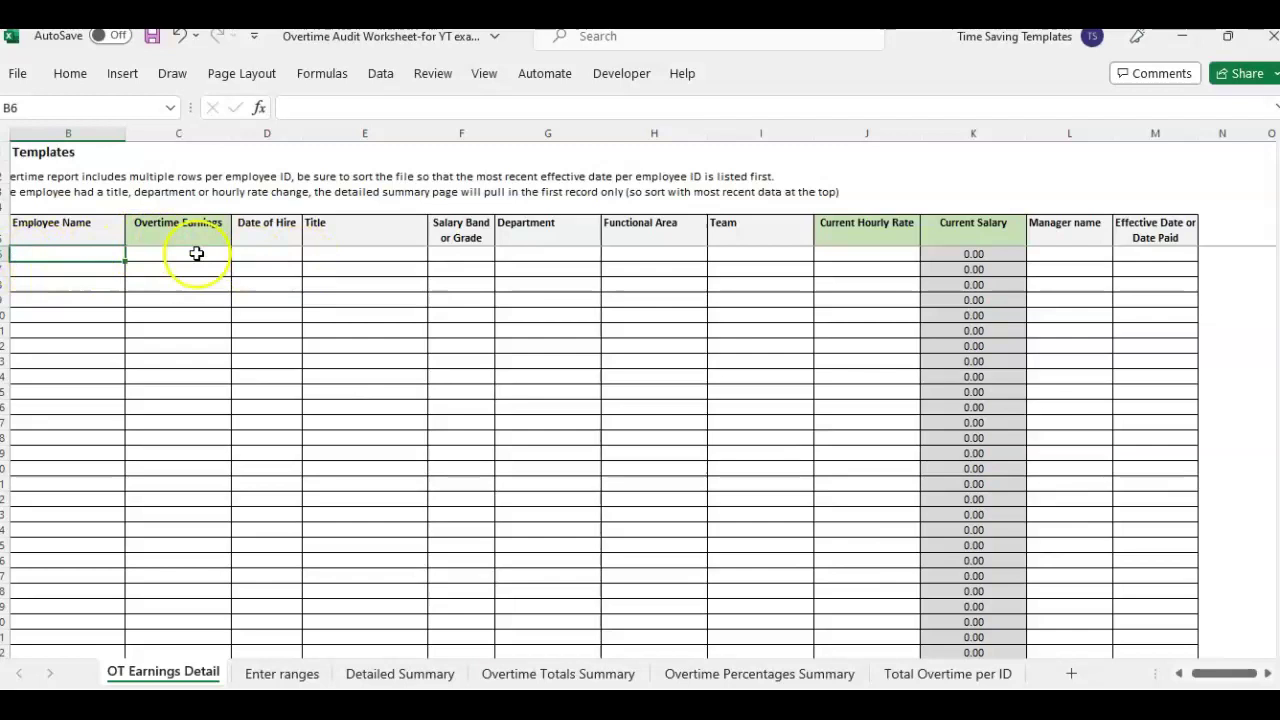
pyautogui.click(1142, 242)
pyautogui.click(1161, 260)
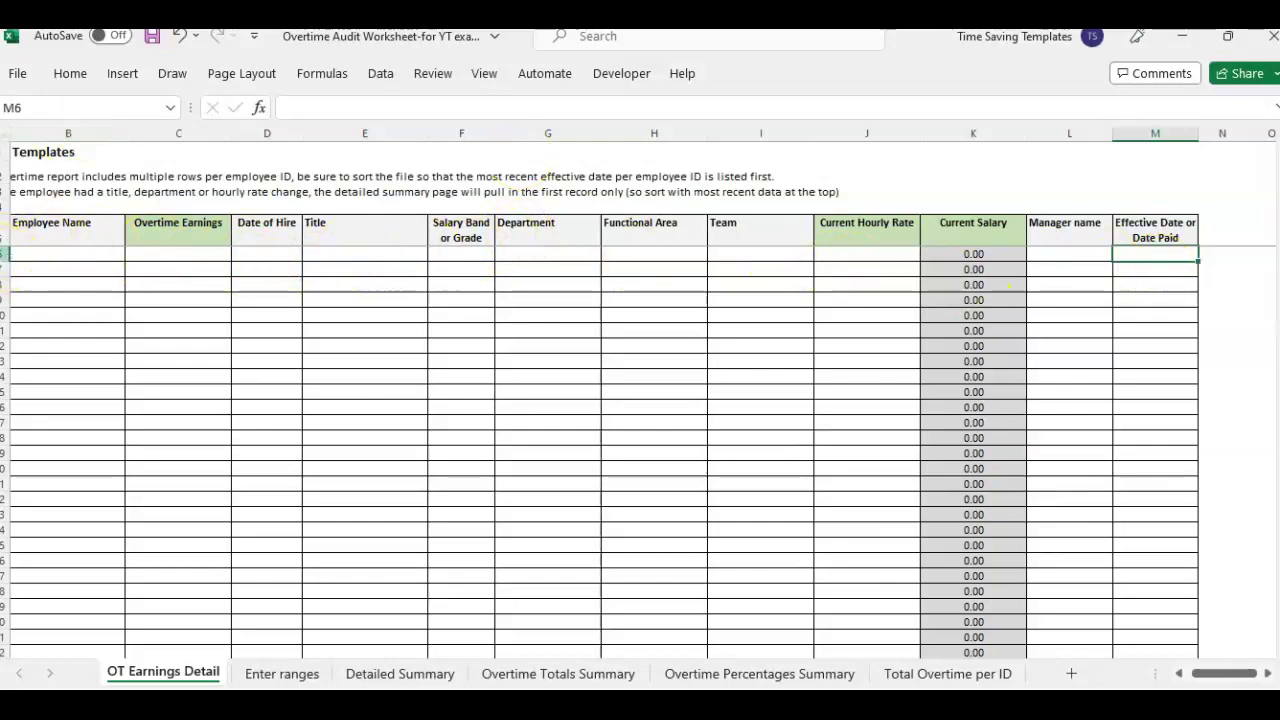
pyautogui.click(12, 251)
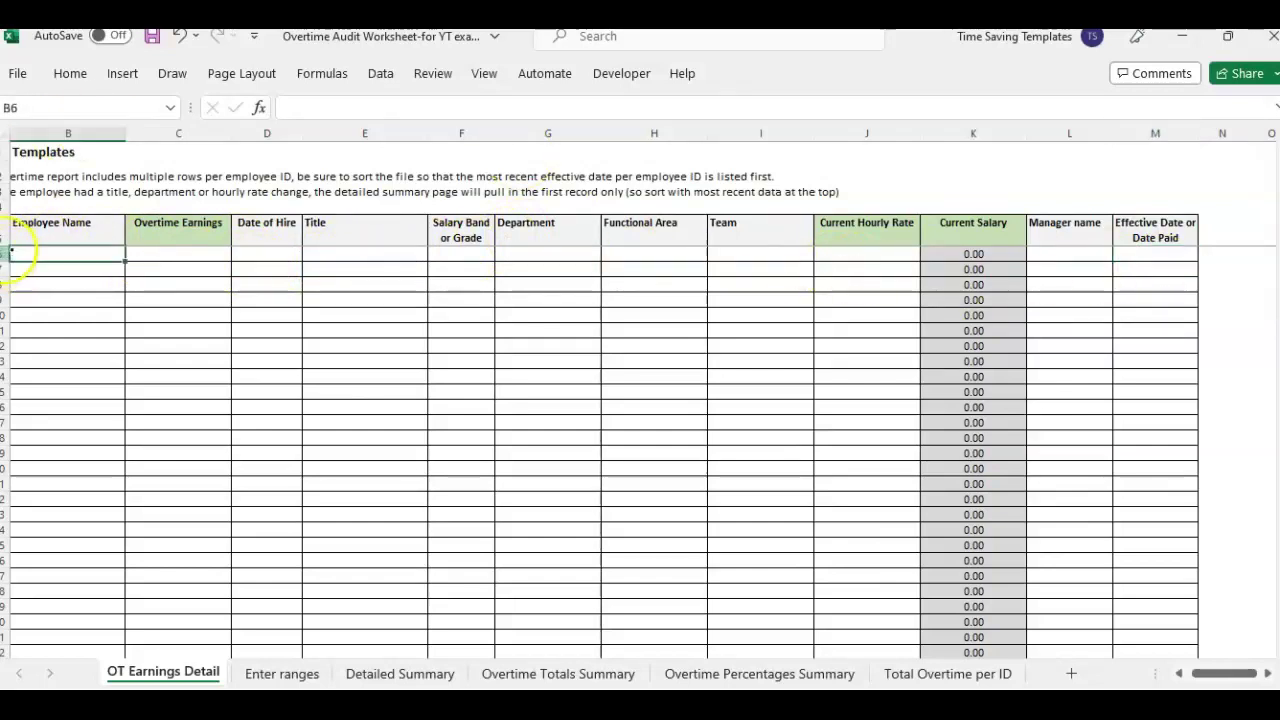
pyautogui.click(8, 252)
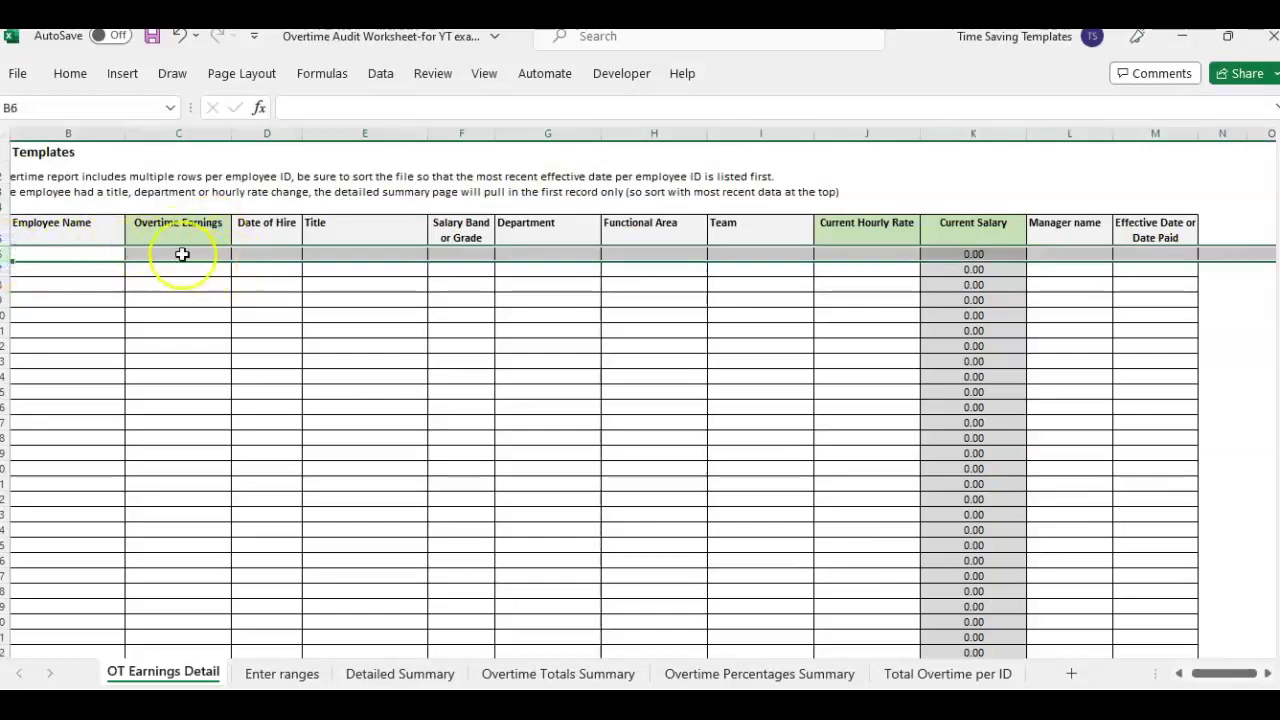
pyautogui.click(182, 254)
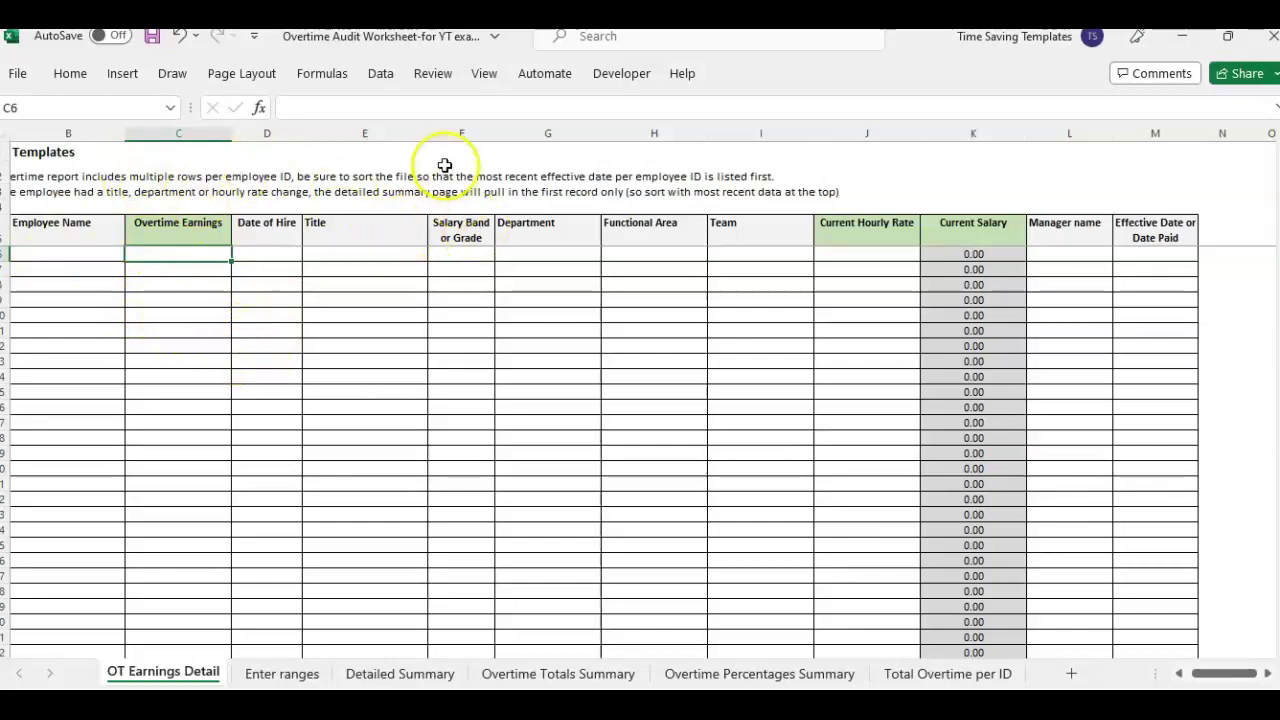
pyautogui.click(1243, 336)
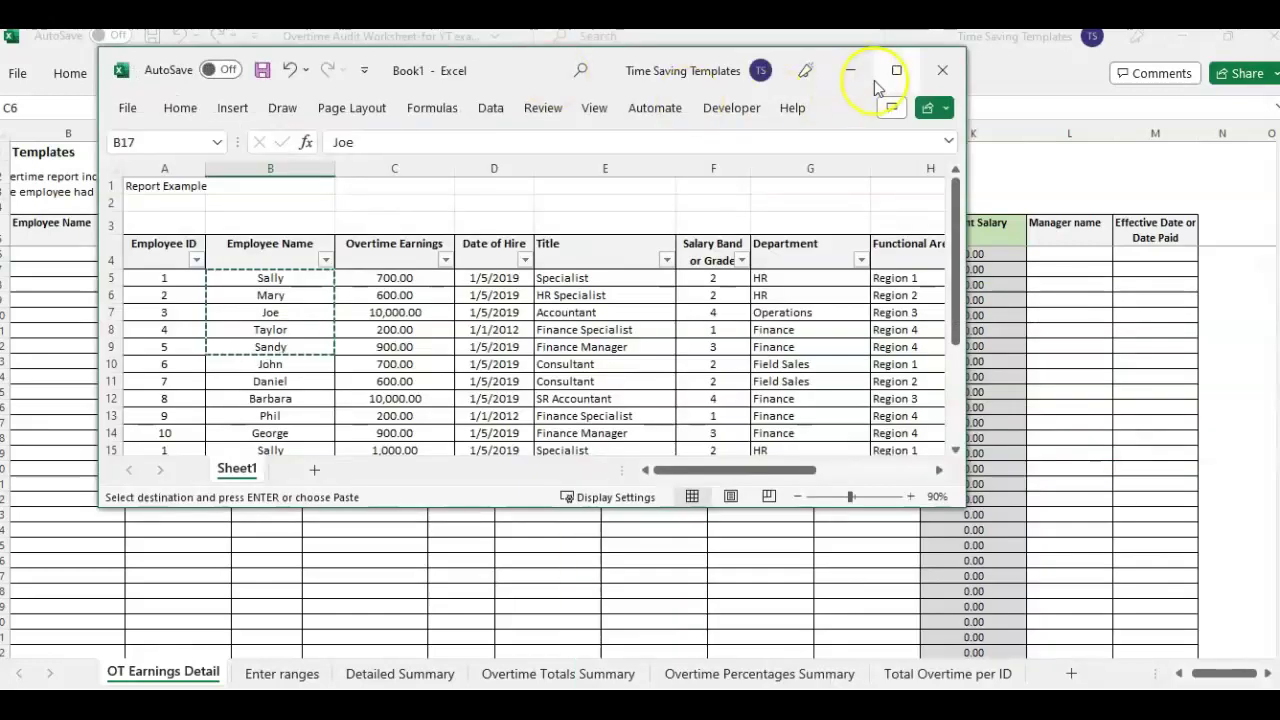
# Maximize the Book1 window and browse the Report Example rows and Department column
pyautogui.click(897, 66)
pyautogui.click(860, 293)
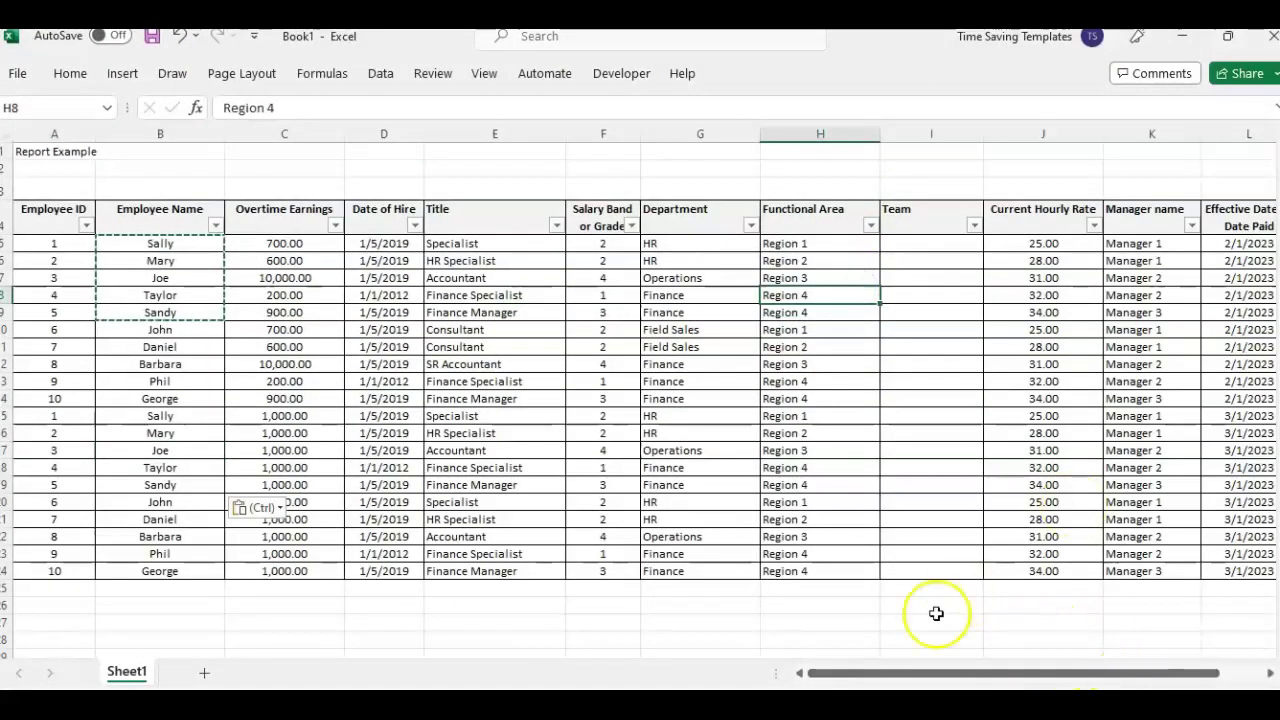
pyautogui.click(5, 243)
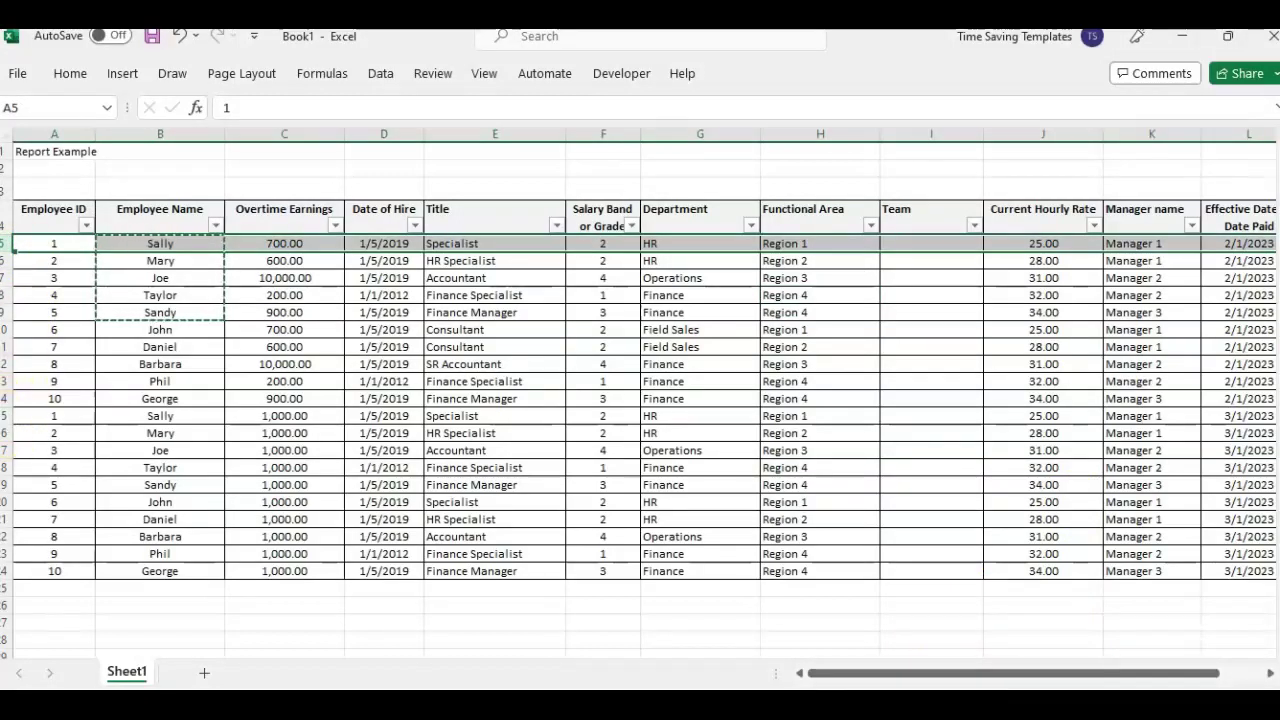
pyautogui.click(5, 416)
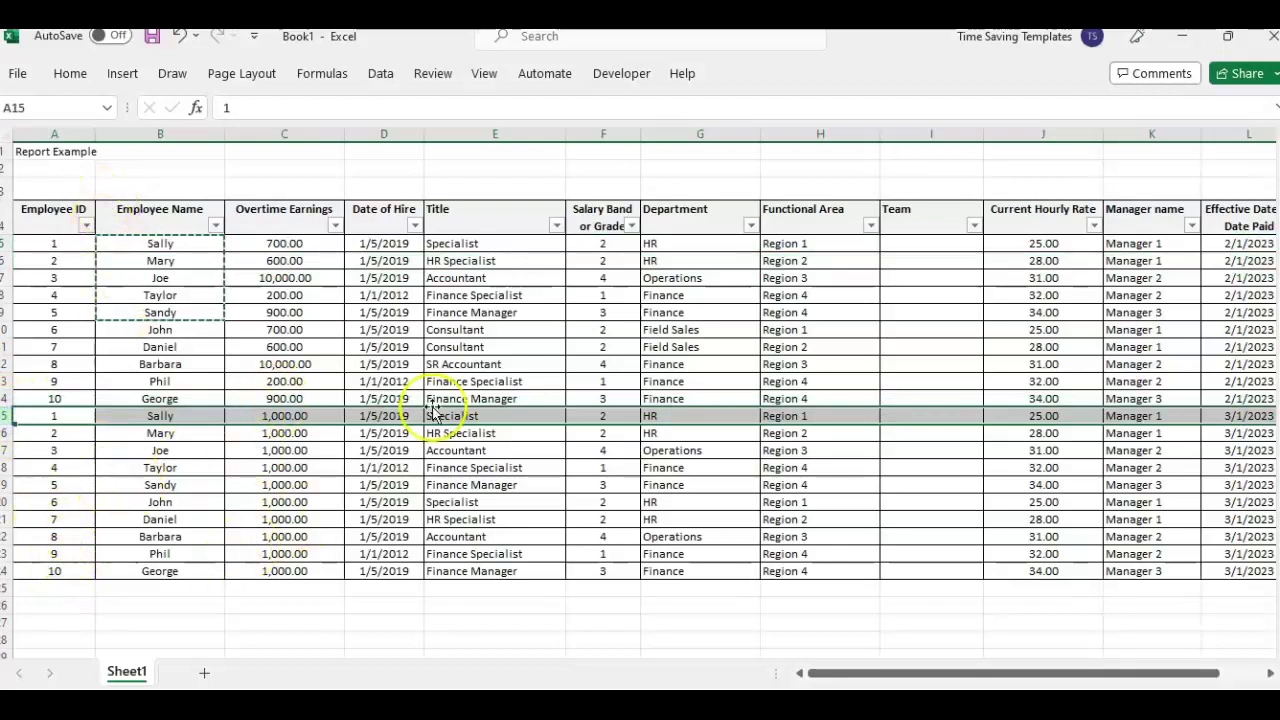
pyautogui.click(675, 261)
pyautogui.click(714, 213)
pyautogui.press('Right')
pyautogui.press('Right')
pyautogui.press('Right')
pyautogui.press('Right')
pyautogui.press('Right')
pyautogui.press('Right')
pyautogui.press('Right')
pyautogui.press('Right')
pyautogui.press('Right')
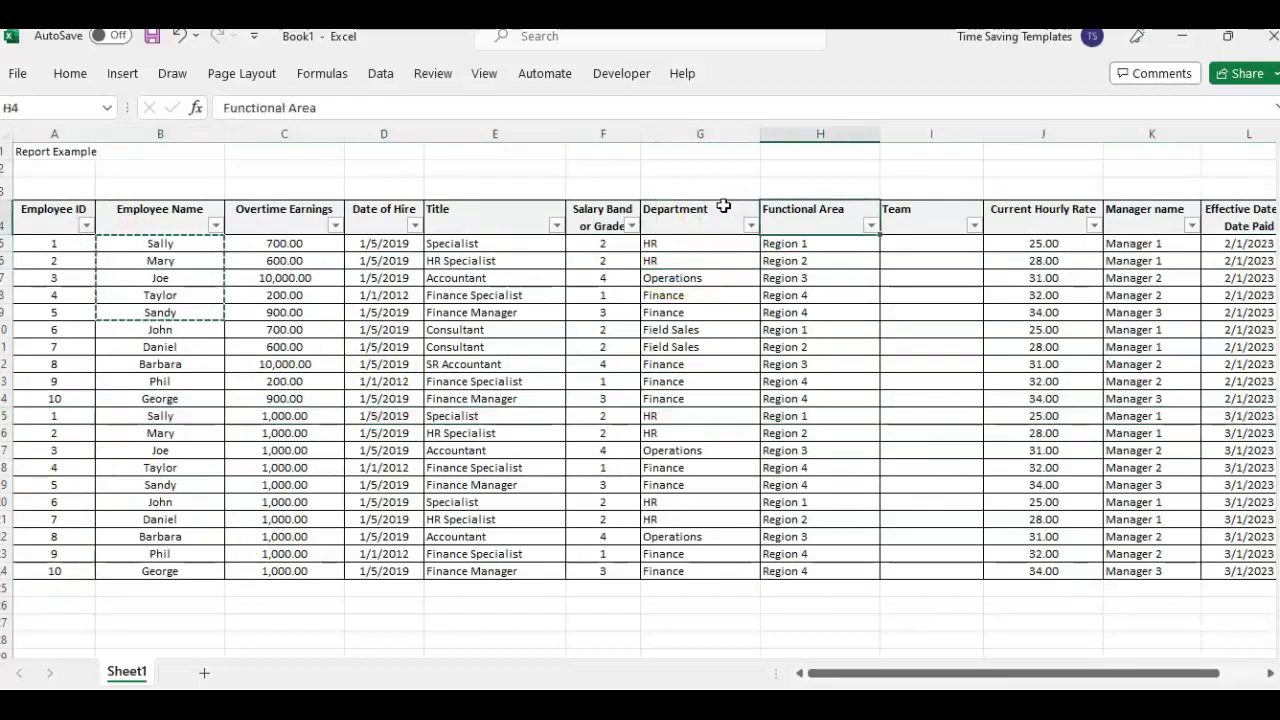
# Check the N6 annual salary formula and the 2/1/2023 effective dates, then select column A
pyautogui.click(1051, 260)
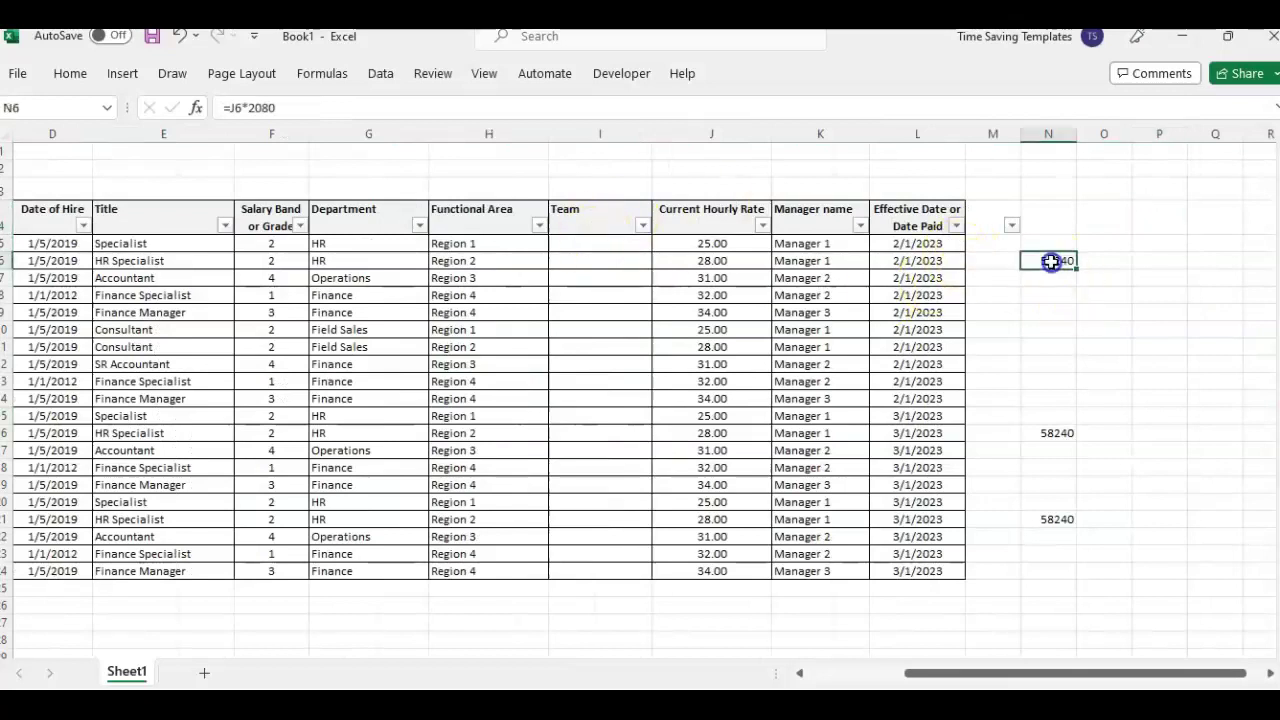
pyautogui.click(980, 244)
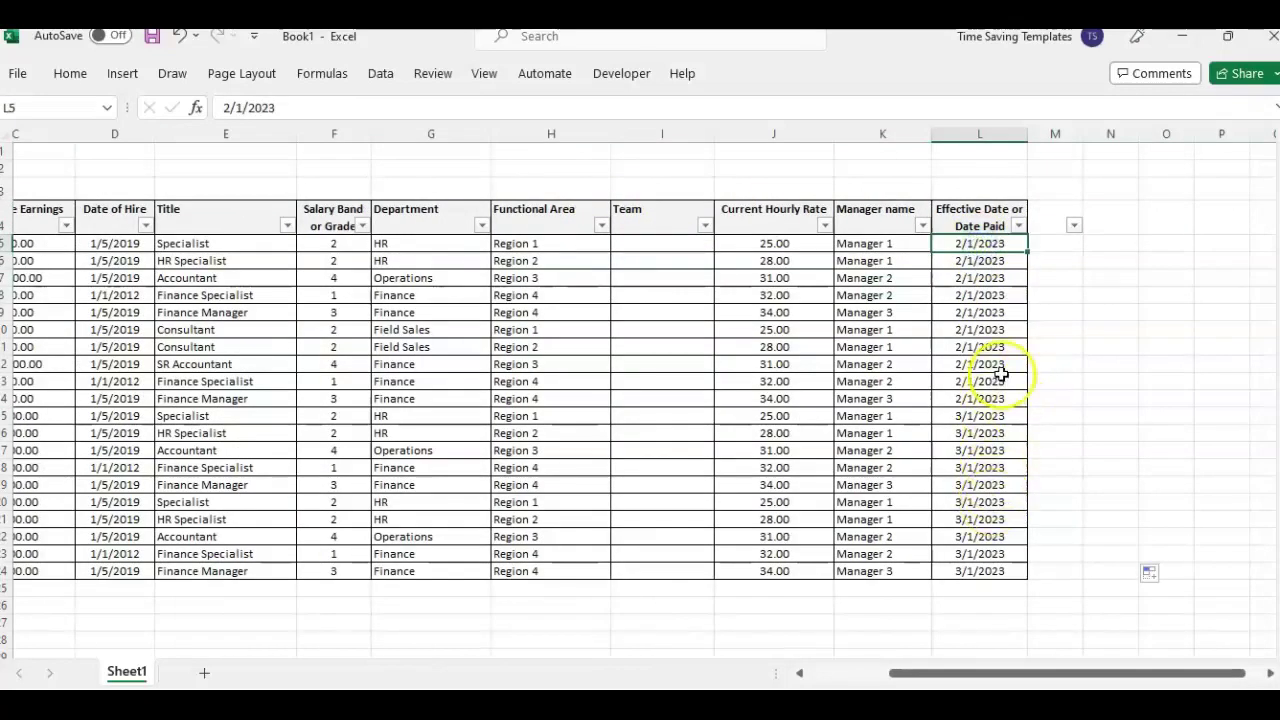
pyautogui.moveTo(992, 240); pyautogui.dragTo(990, 569)
pyautogui.click(812, 398)
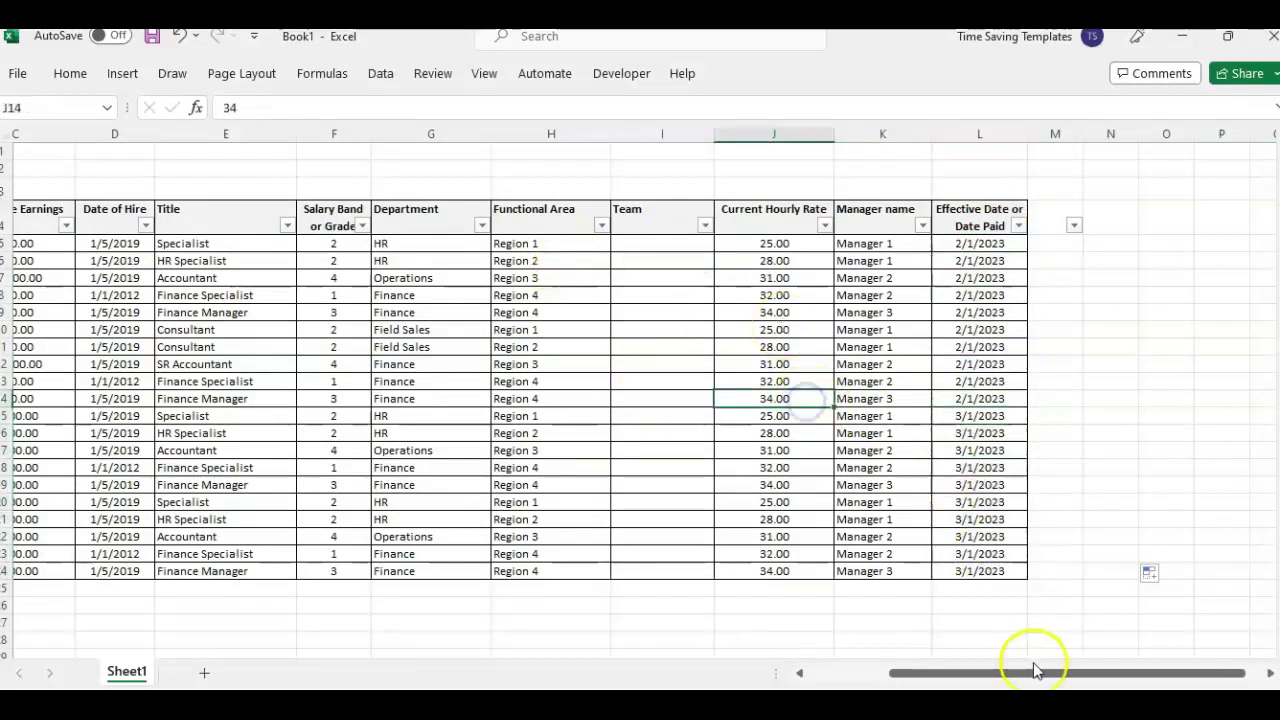
pyautogui.moveTo(1033, 673); pyautogui.dragTo(880, 671)
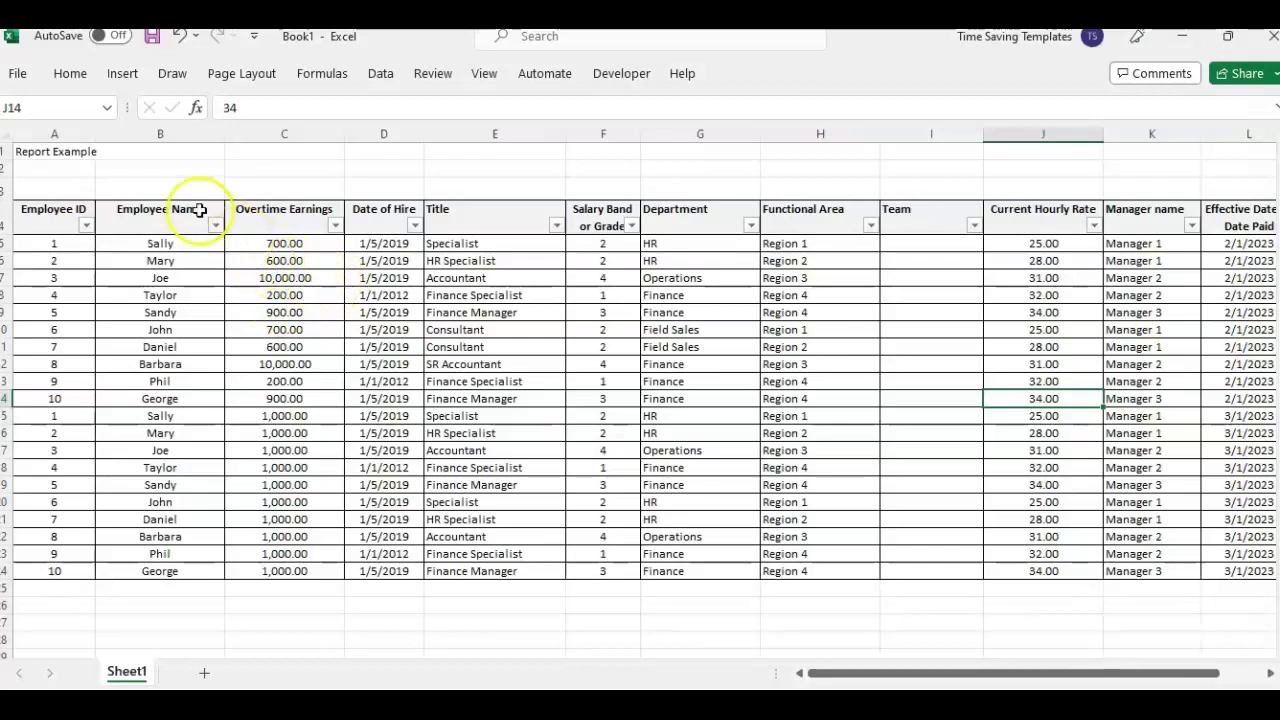
pyautogui.click(49, 125)
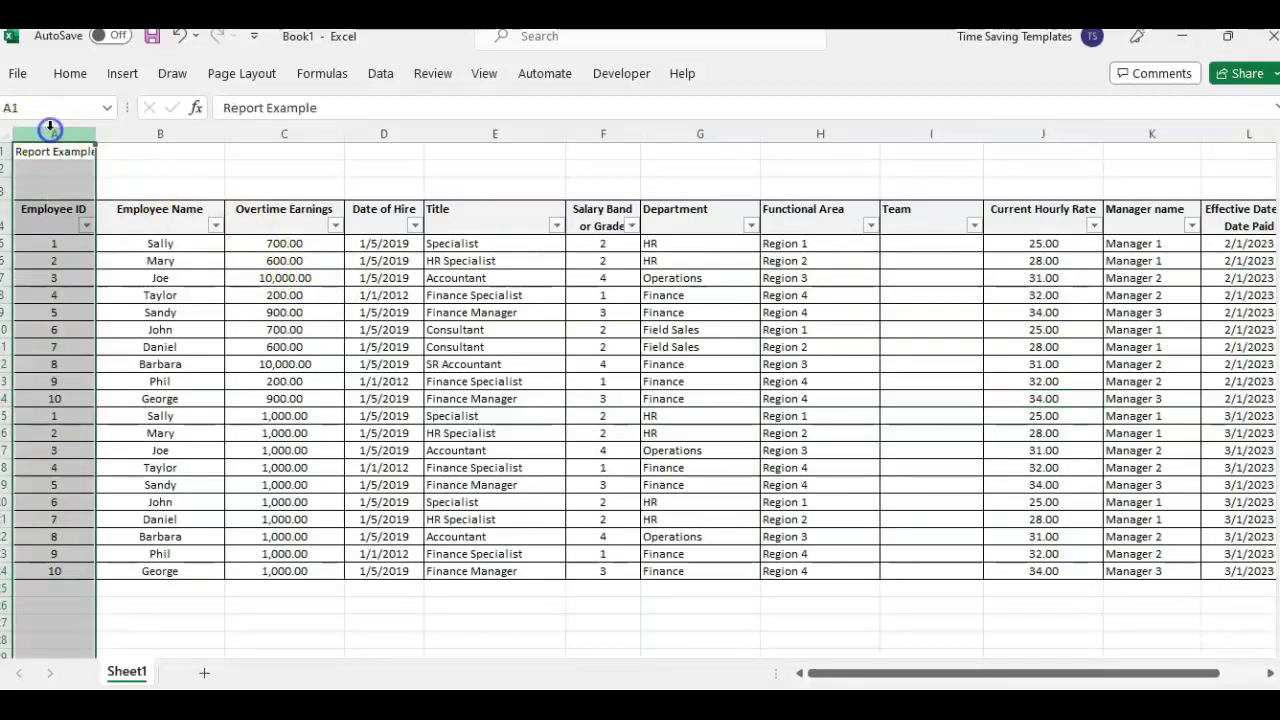
pyautogui.click(486, 80)
pyautogui.click(124, 270)
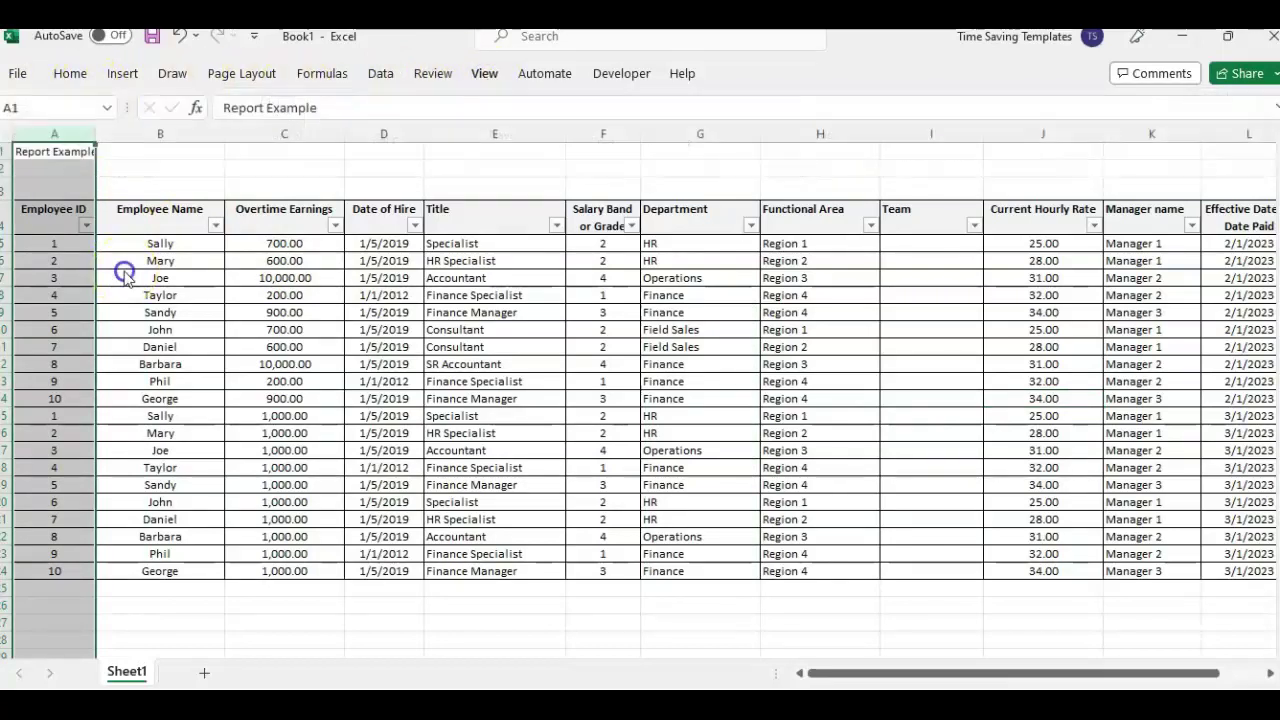
pyautogui.click(70, 75)
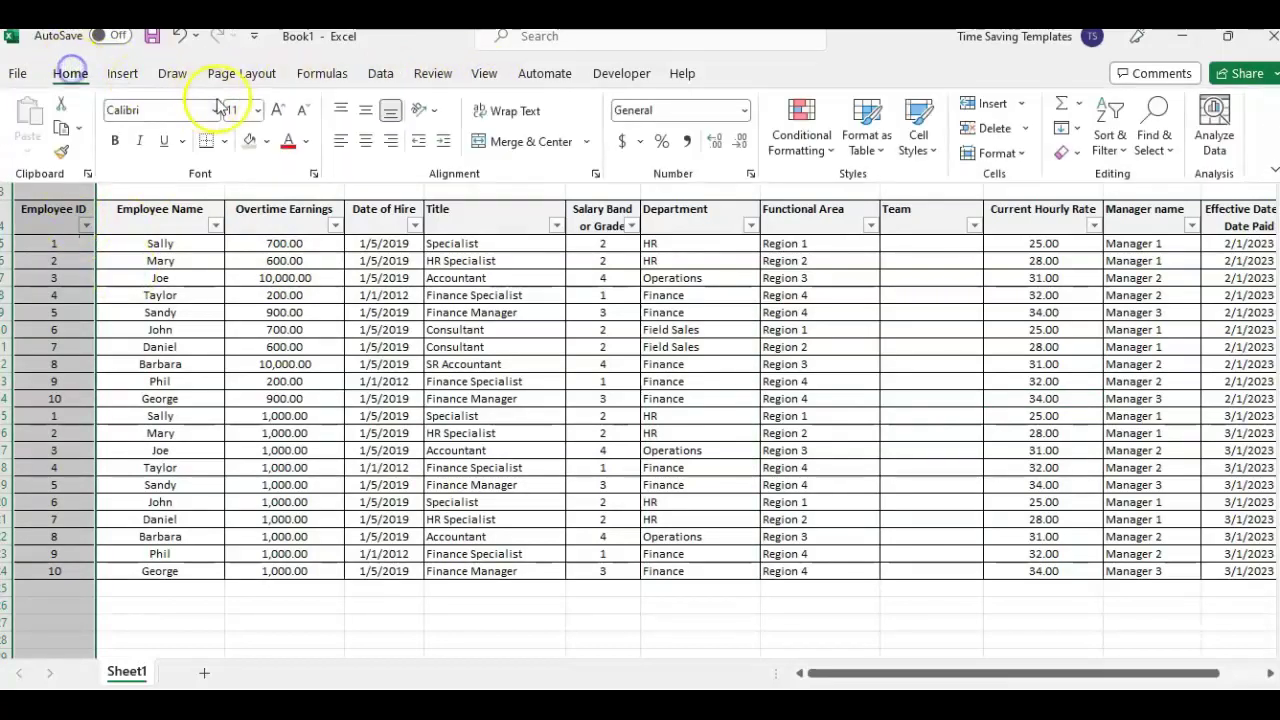
pyautogui.click(826, 150)
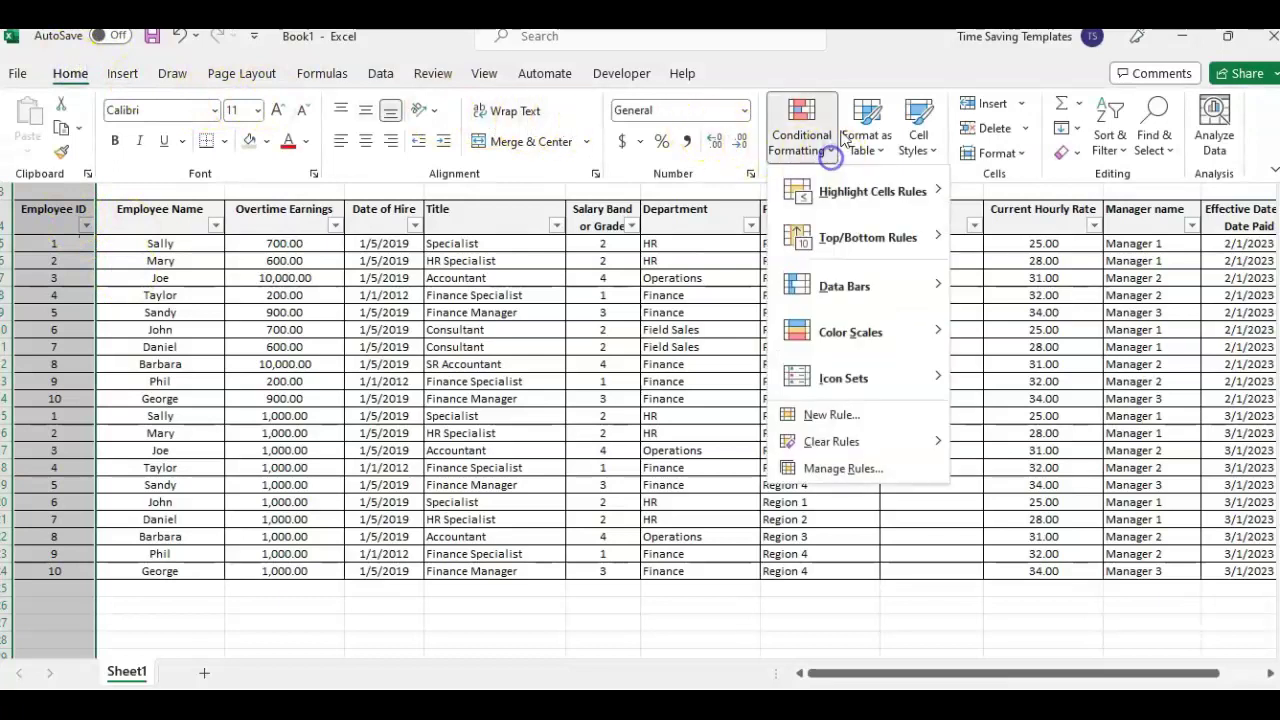
pyautogui.moveTo(870, 191)
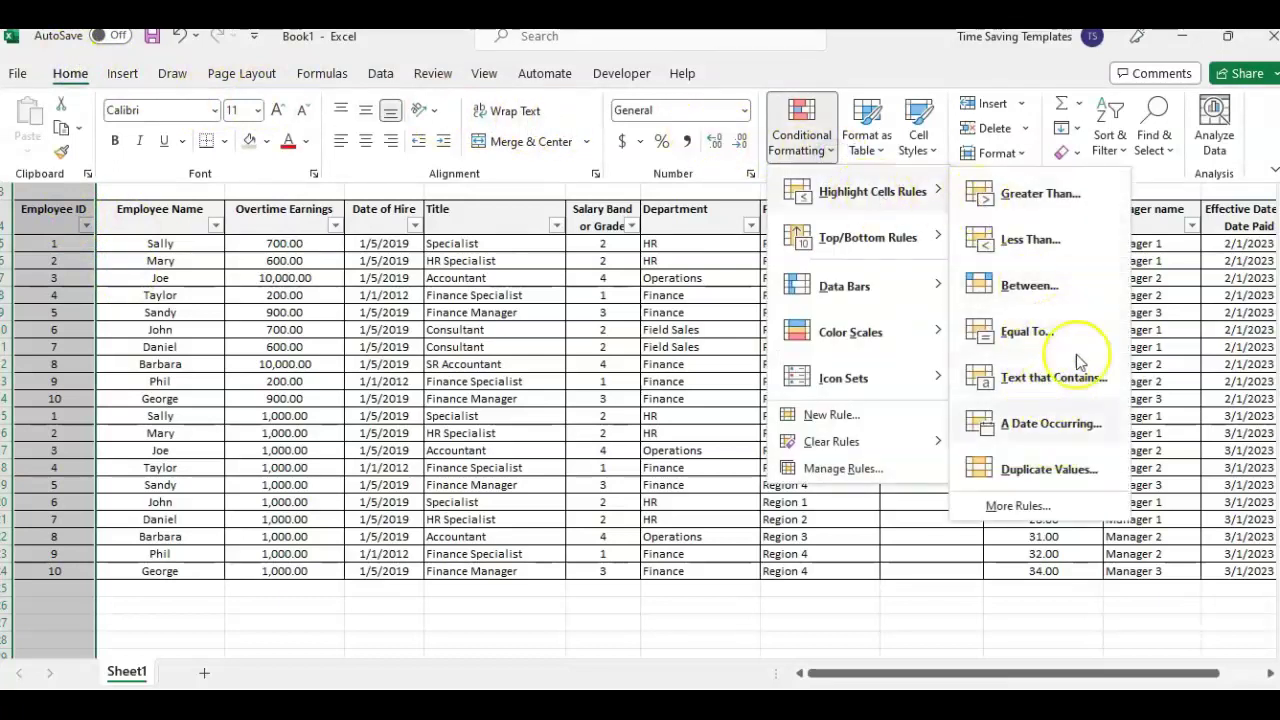
pyautogui.click(1075, 469)
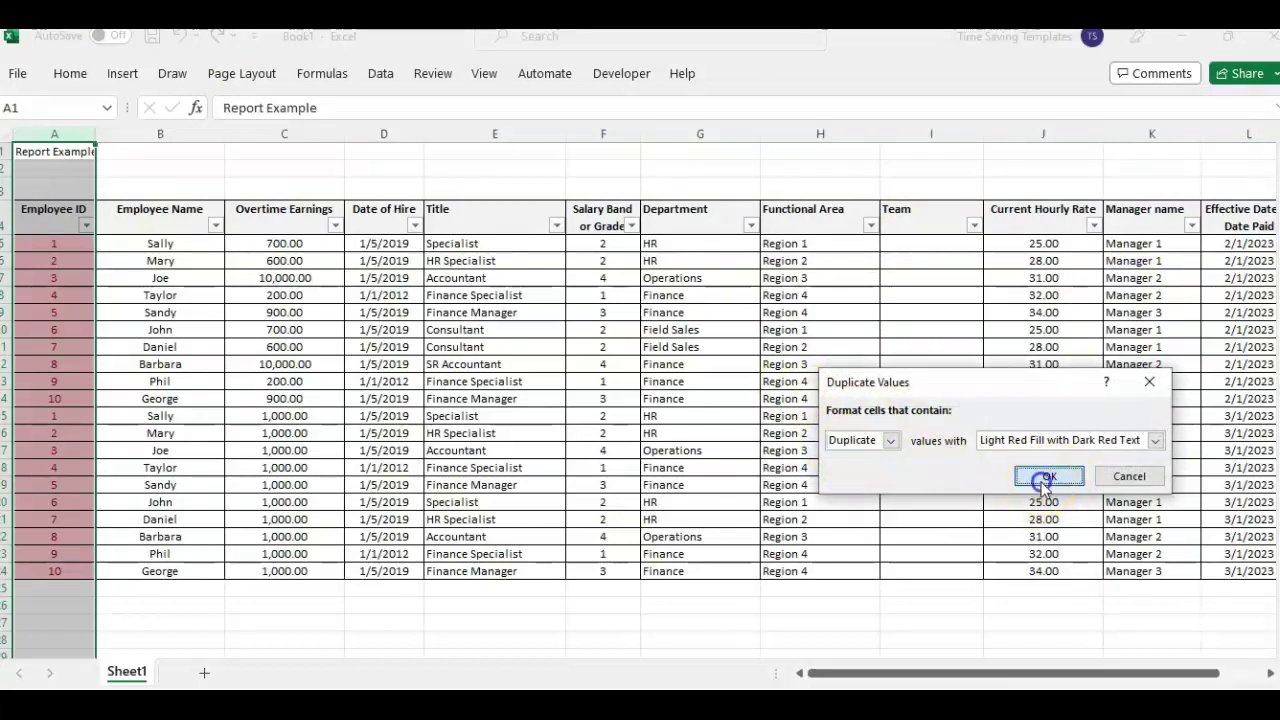
pyautogui.click(1050, 477)
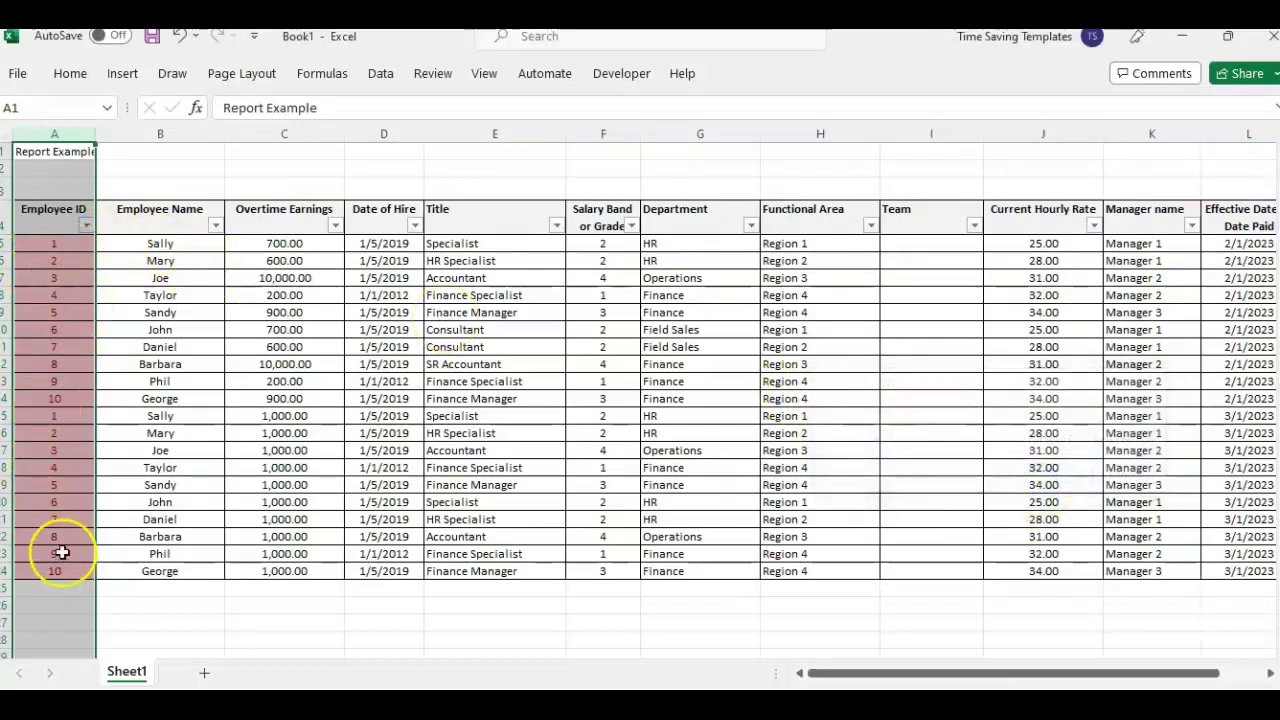
pyautogui.click(70, 209)
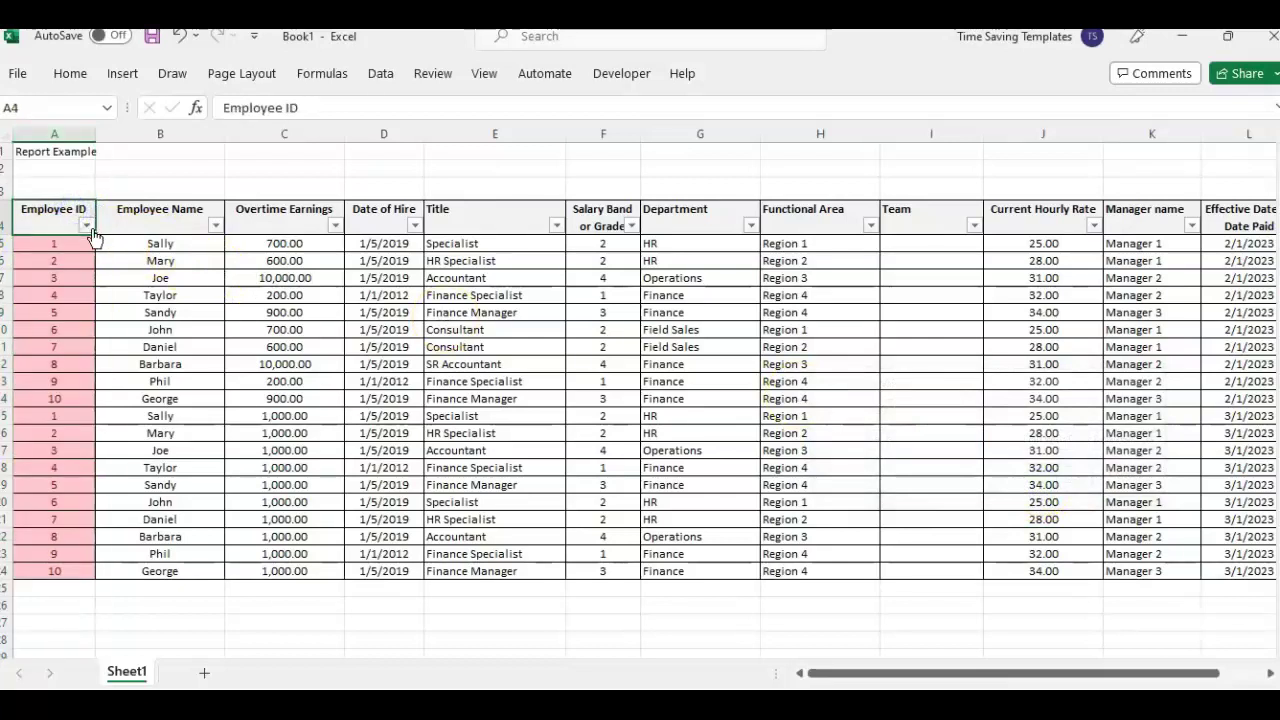
pyautogui.click(87, 226)
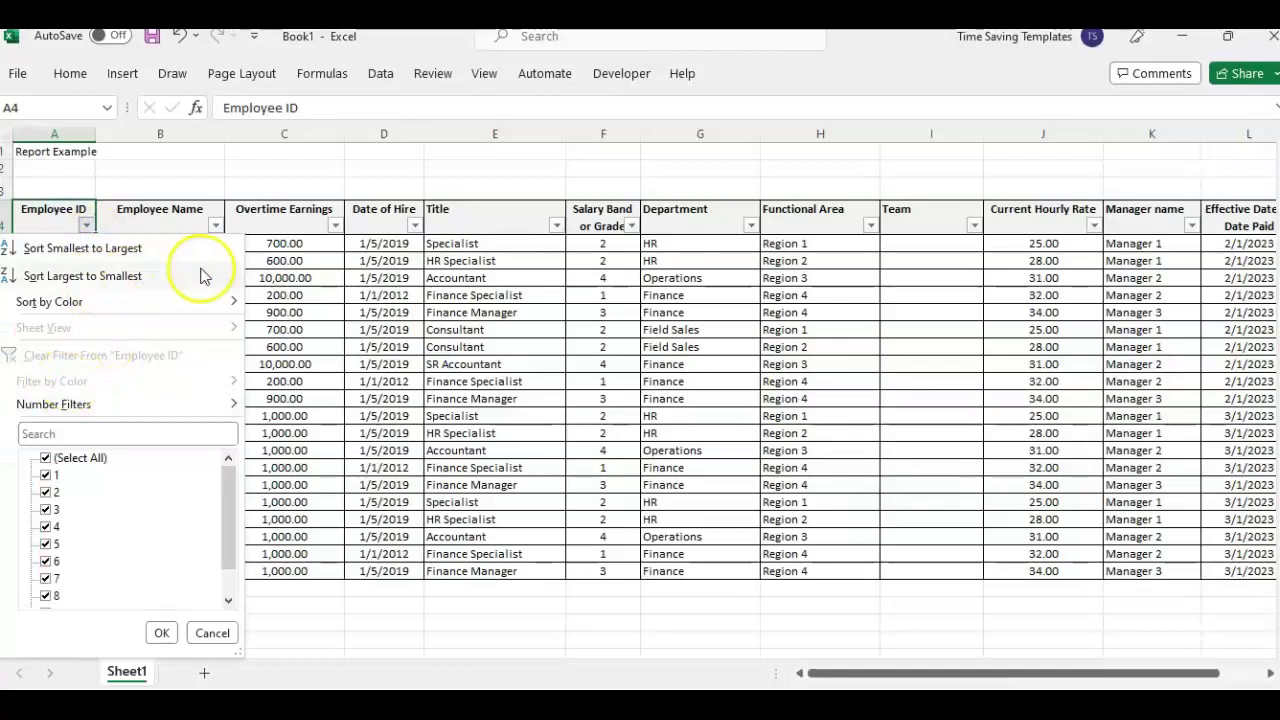
pyautogui.click(163, 206)
pyautogui.click(76, 296)
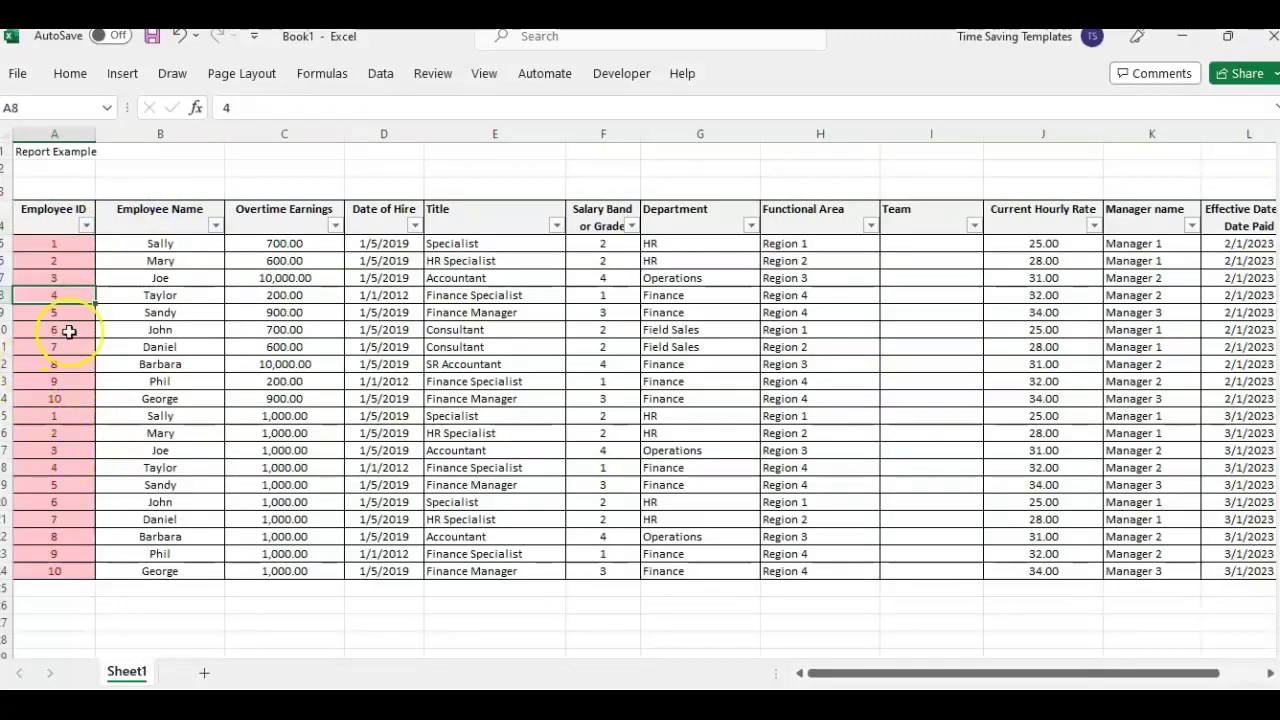
pyautogui.click(87, 225)
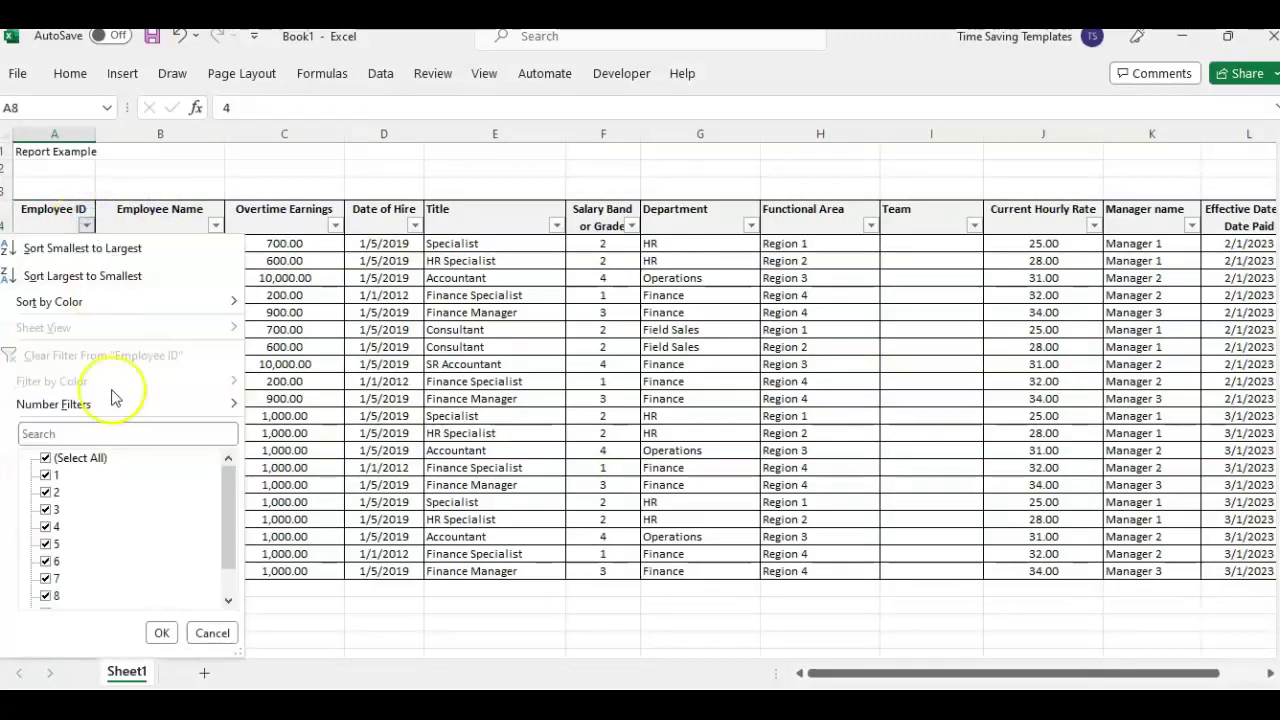
pyautogui.click(148, 196)
pyautogui.click(180, 37)
pyautogui.click(128, 214)
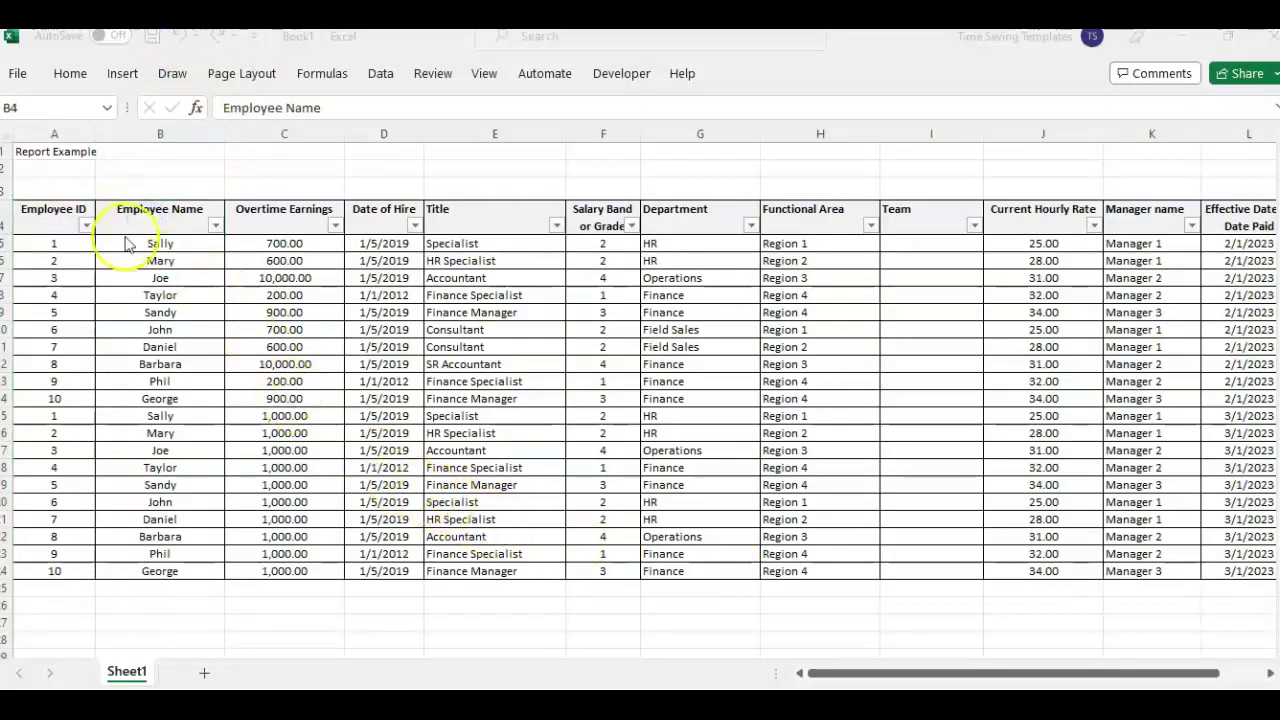
# Select the Report Example table from the Employee ID header through column L, header row included
pyautogui.click(47, 219)
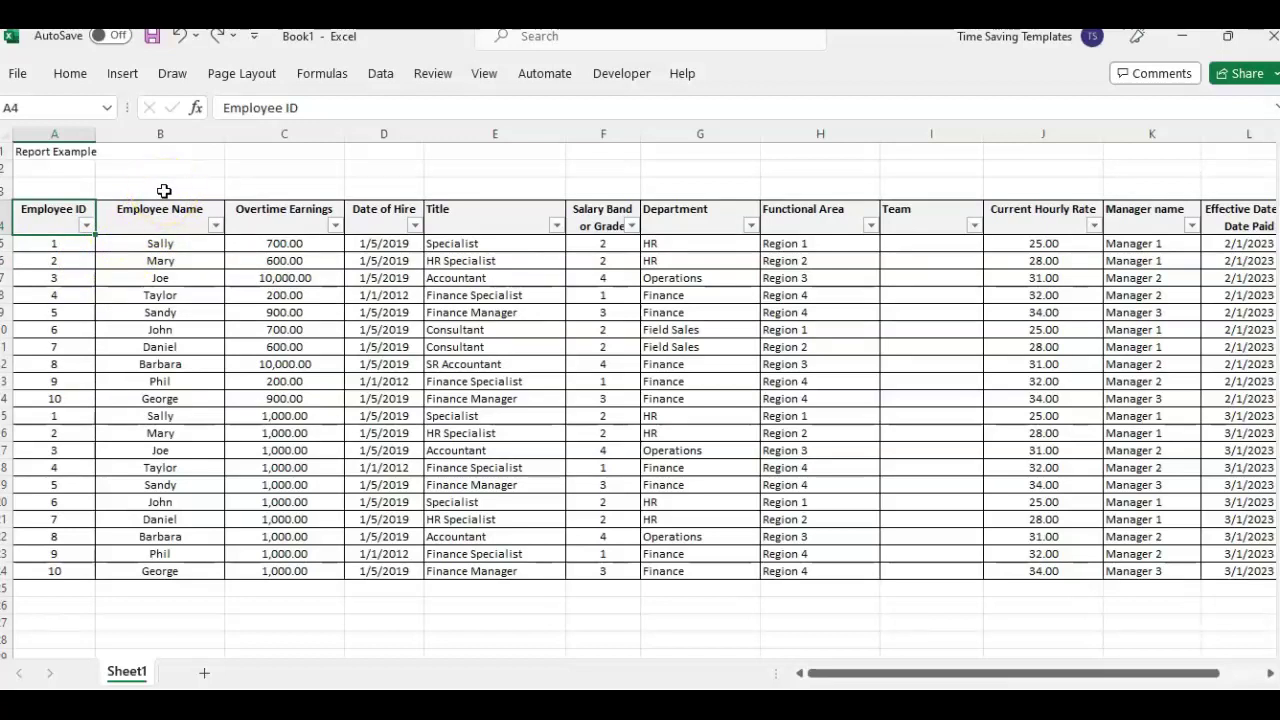
pyautogui.moveTo(52, 213); pyautogui.dragTo(1194, 457)
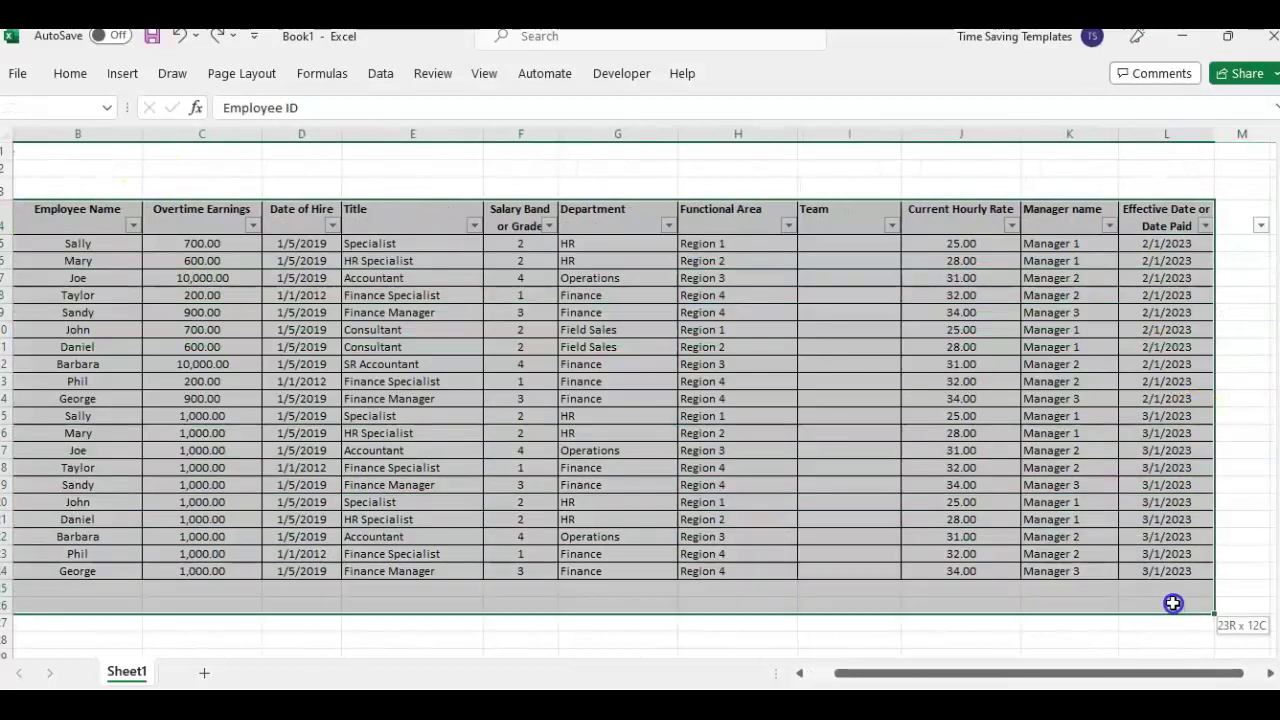
pyautogui.moveTo(1173, 603); pyautogui.dragTo(1152, 466)
pyautogui.moveTo(1166, 656); pyautogui.dragTo(1029, 662)
pyautogui.scroll(2, 260, 400)
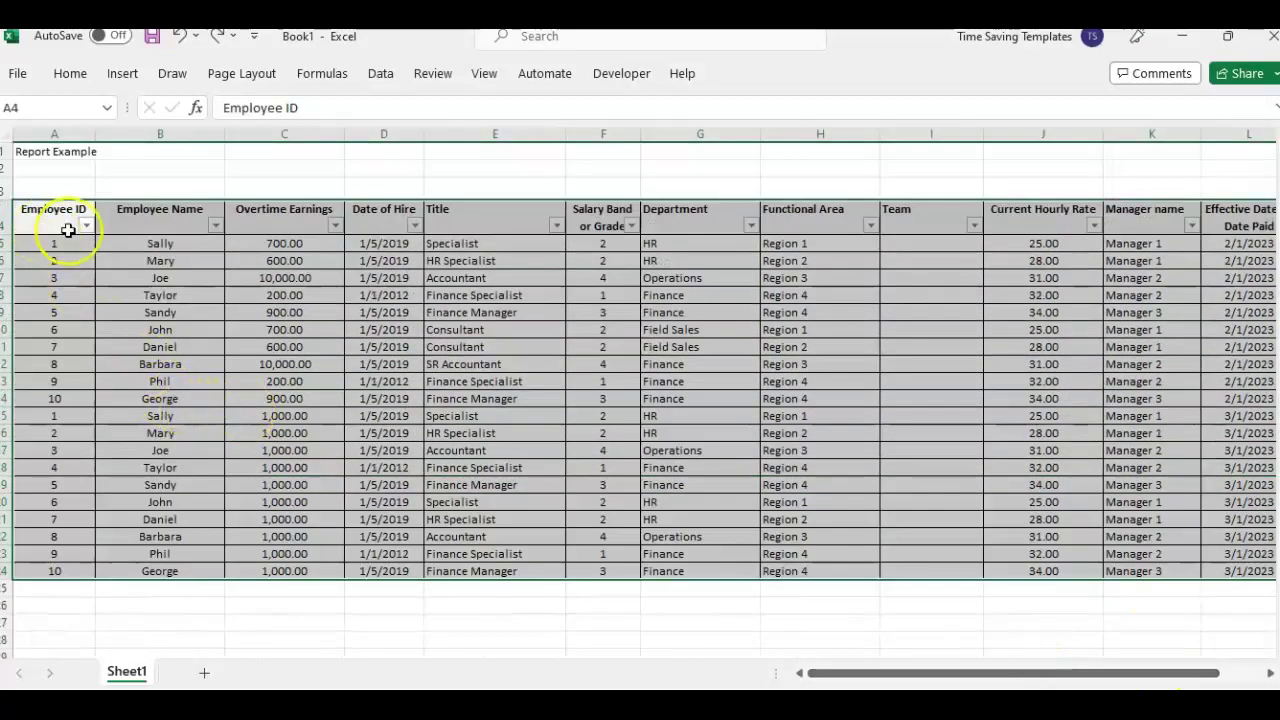
pyautogui.click(385, 75)
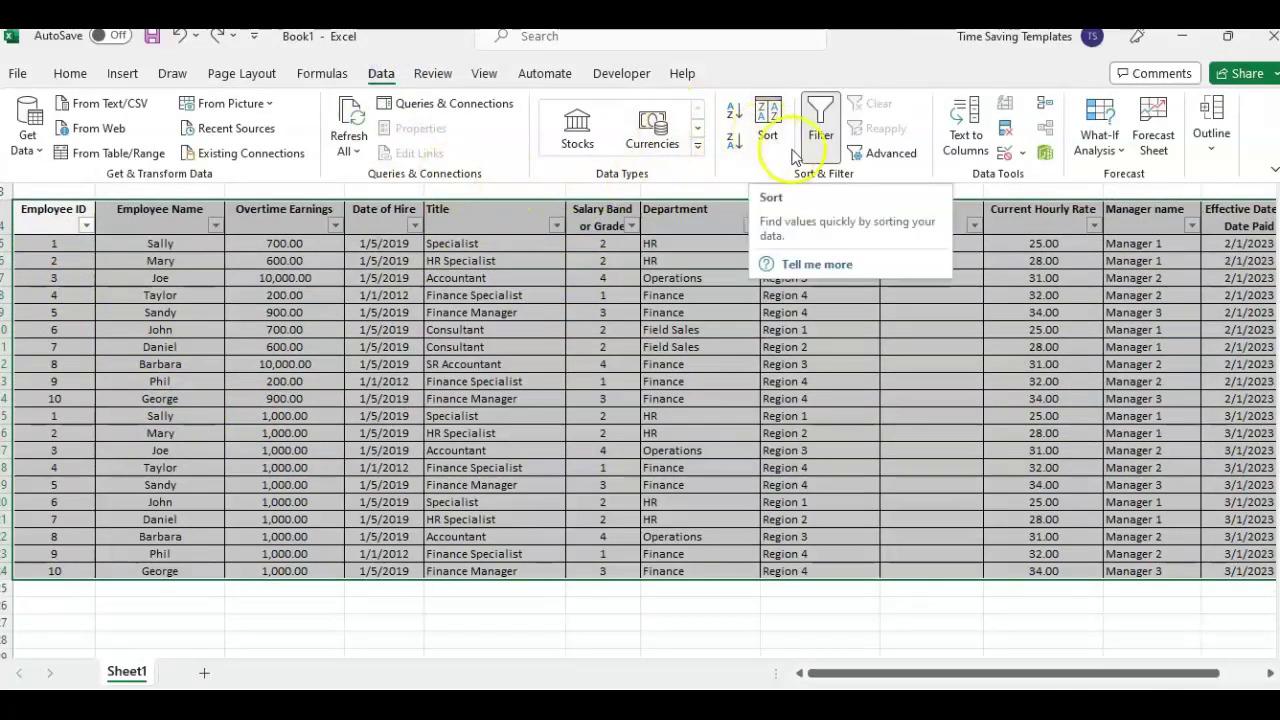
# Apply a two-level sort: Employee ID smallest to largest, then Effective Date or Date Paid newest to oldest
pyautogui.click(768, 125)
pyautogui.moveTo(829, 317); pyautogui.dragTo(413, 300)
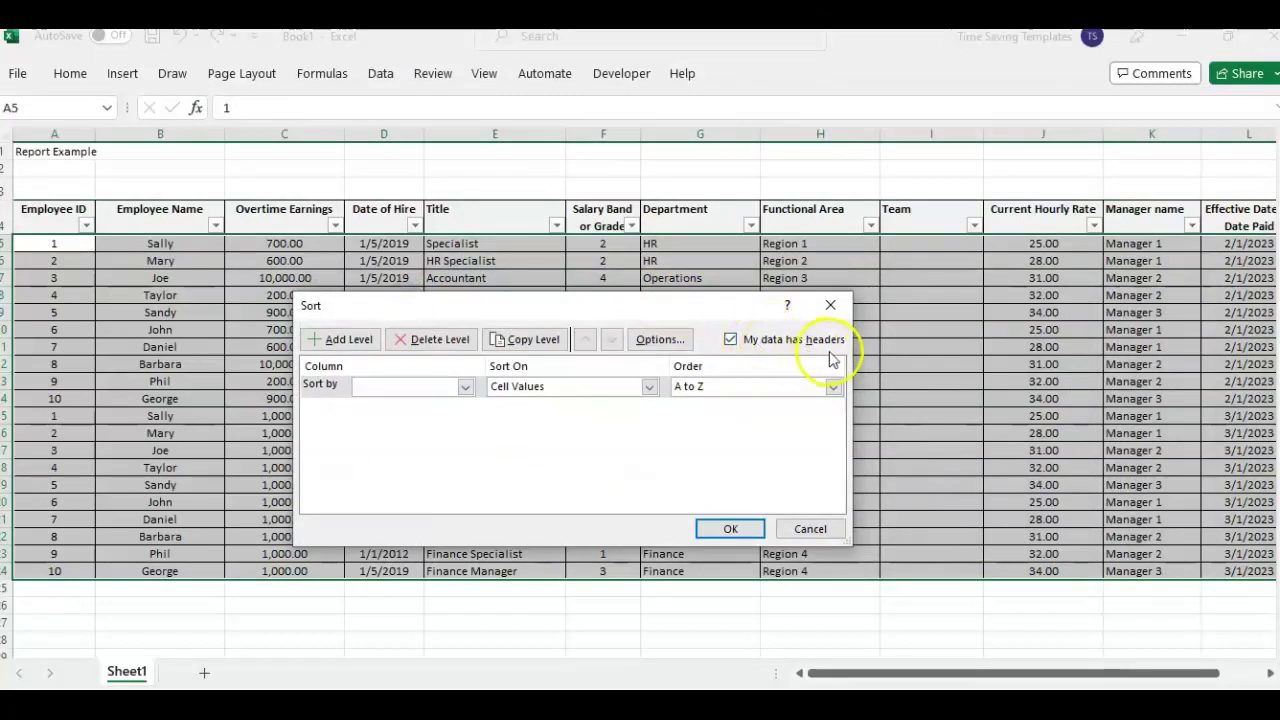
pyautogui.click(465, 387)
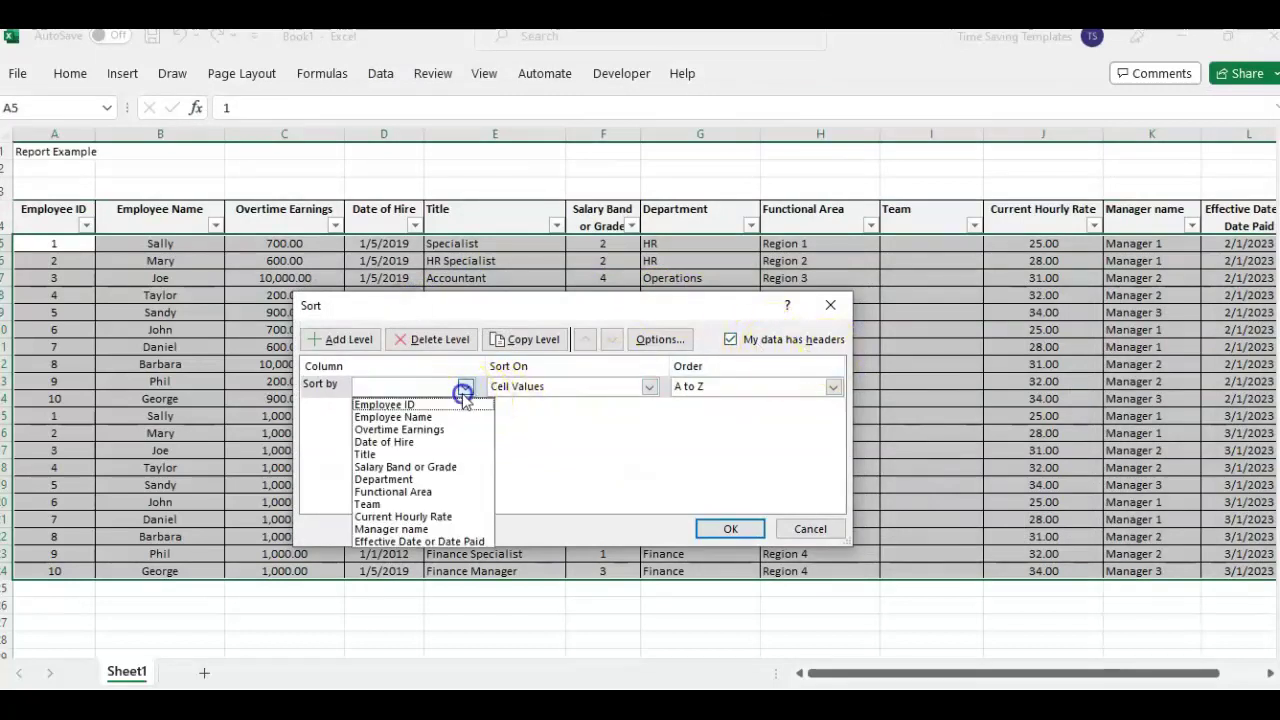
pyautogui.click(423, 403)
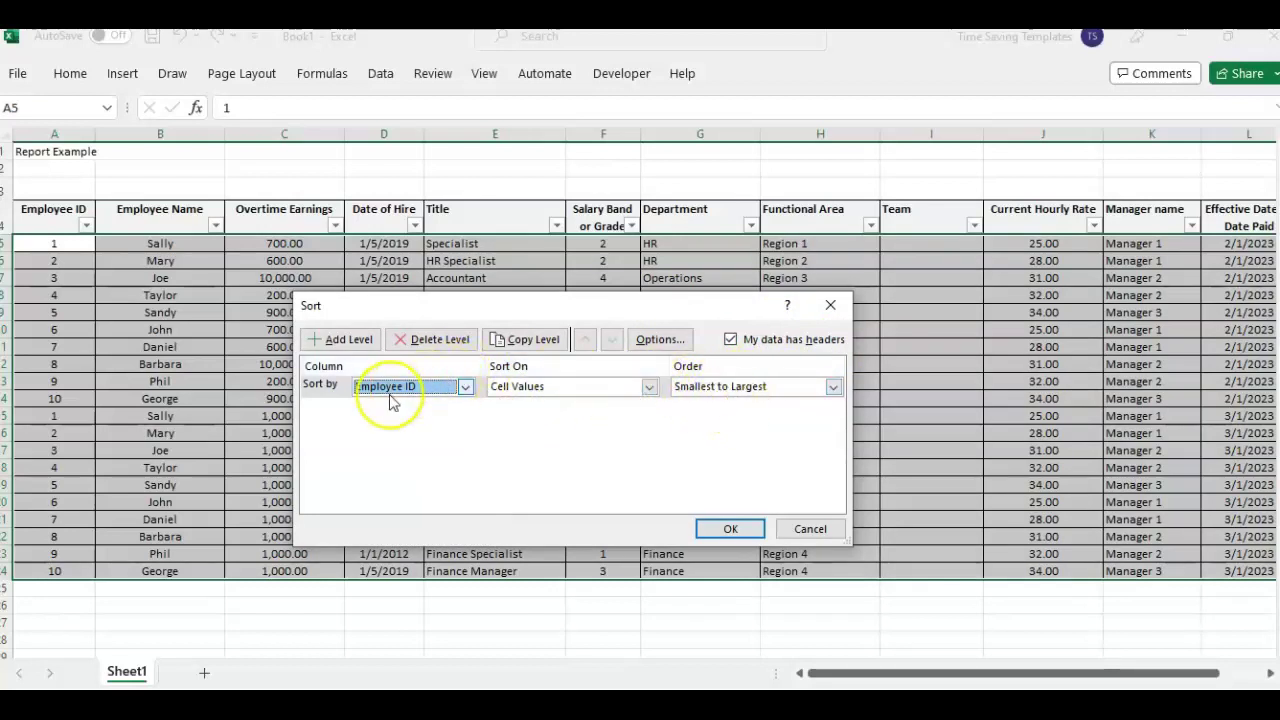
pyautogui.click(330, 345)
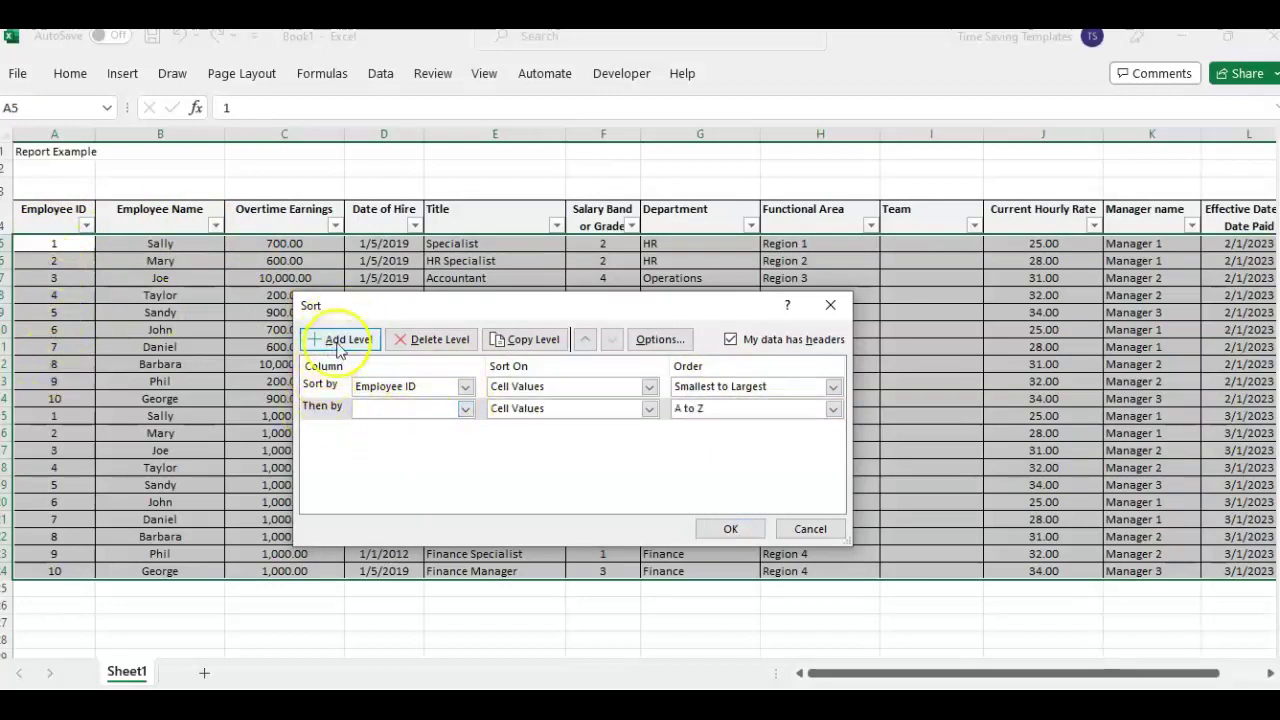
pyautogui.click(465, 408)
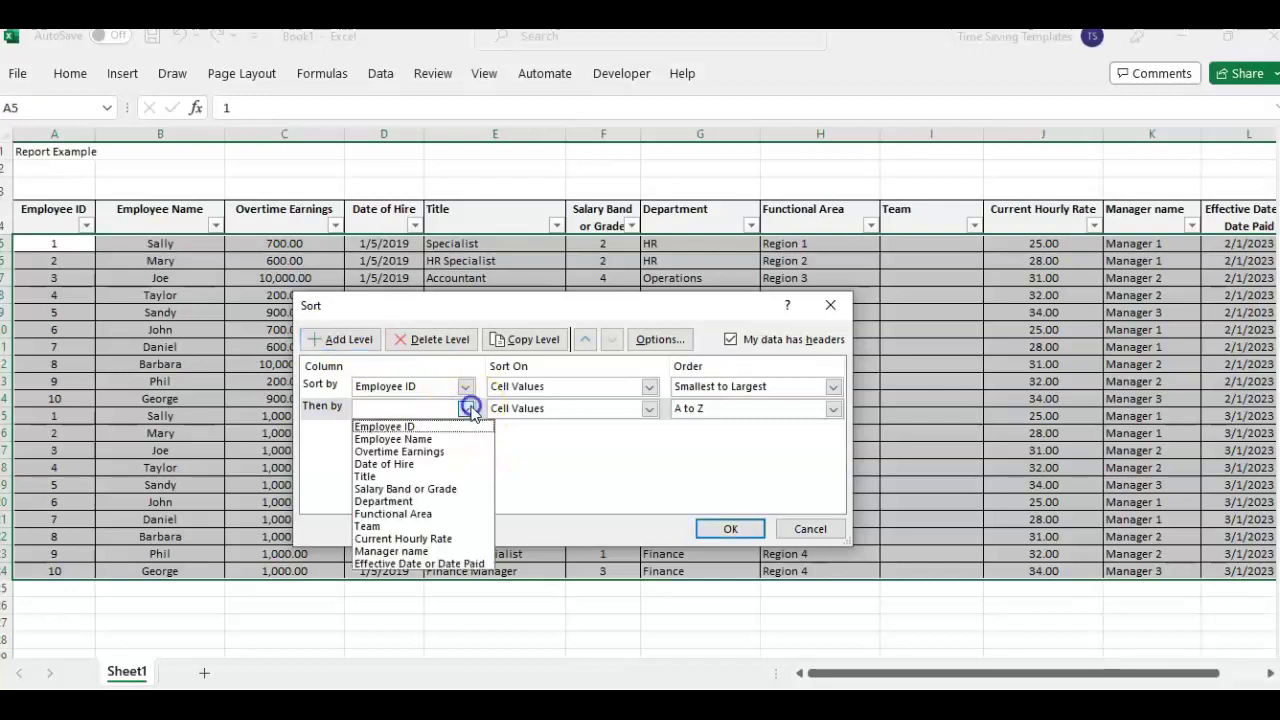
pyautogui.click(474, 566)
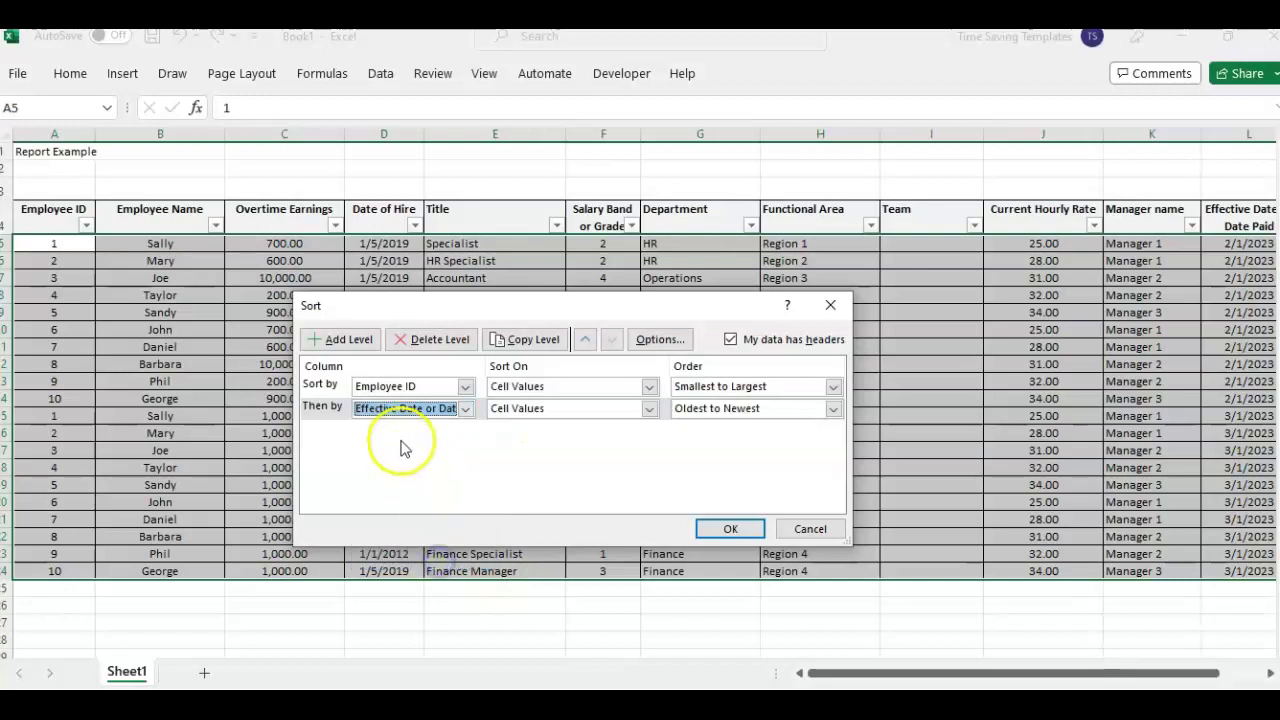
pyautogui.click(833, 409)
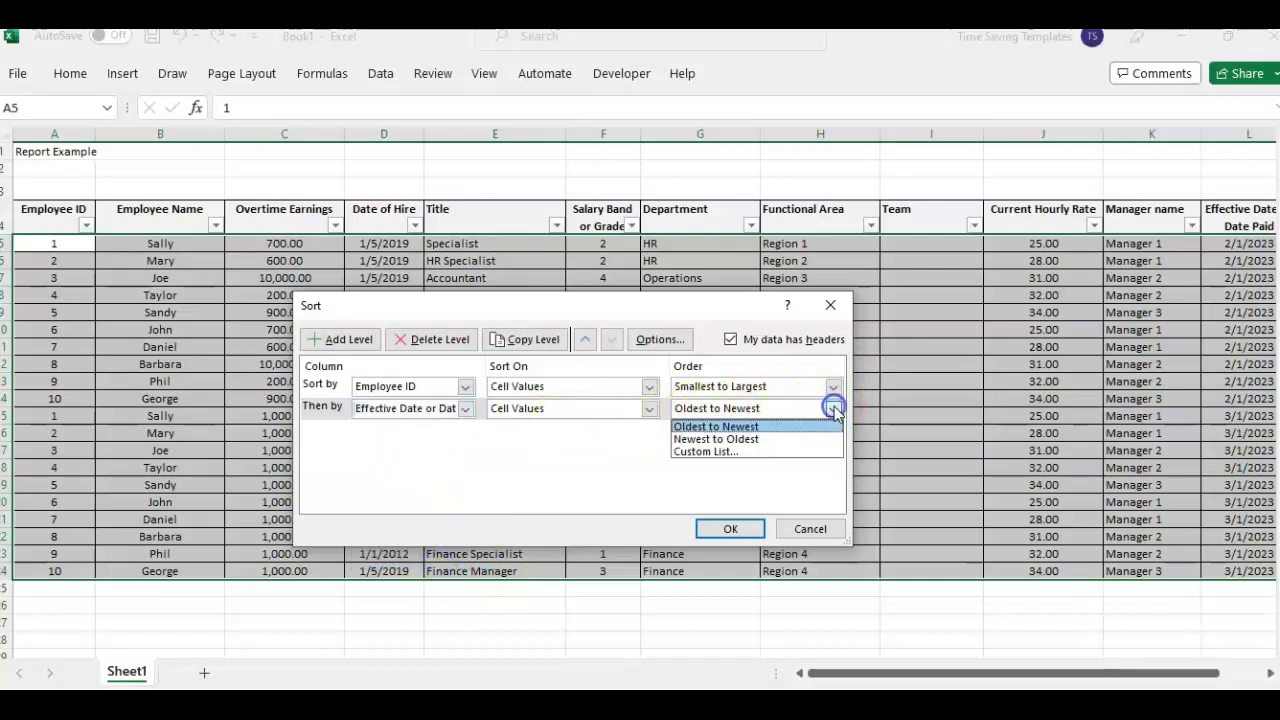
pyautogui.click(724, 441)
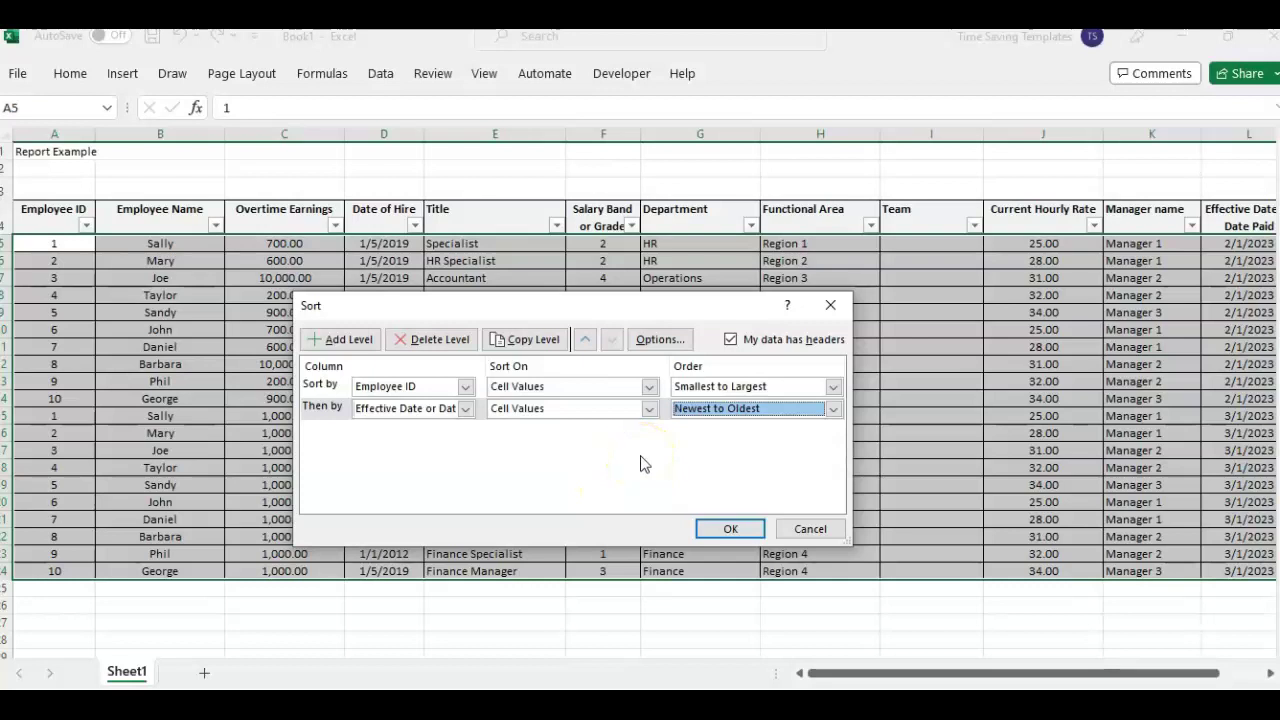
pyautogui.click(735, 529)
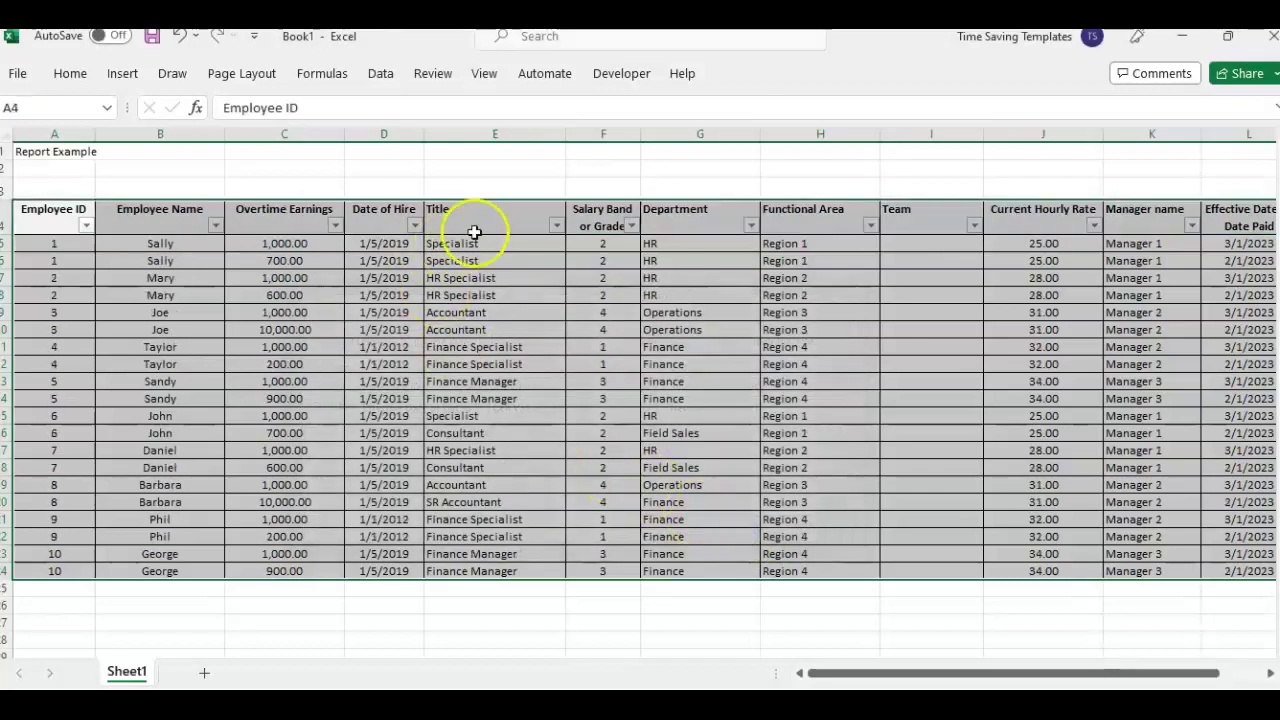
# Copy the header row from the template's OT Earnings Detail sheet and paste it into Book1 row 3
pyautogui.click(471, 225)
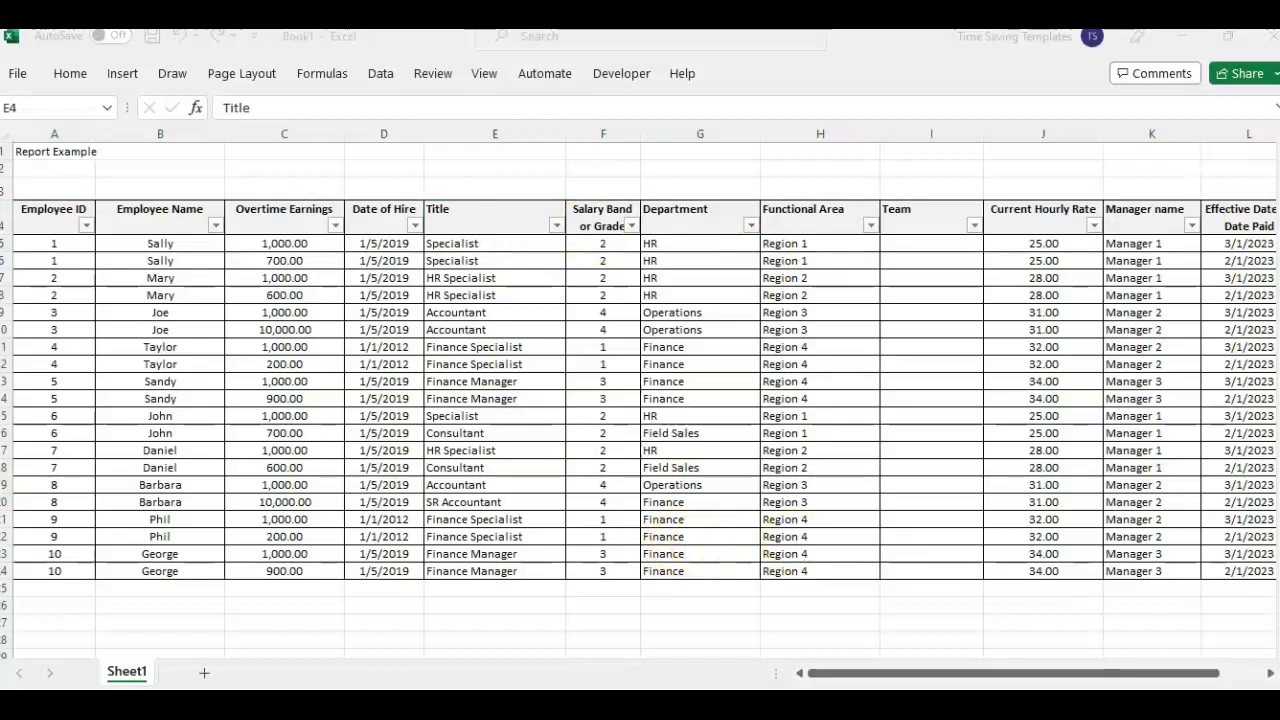
pyautogui.click(17, 215)
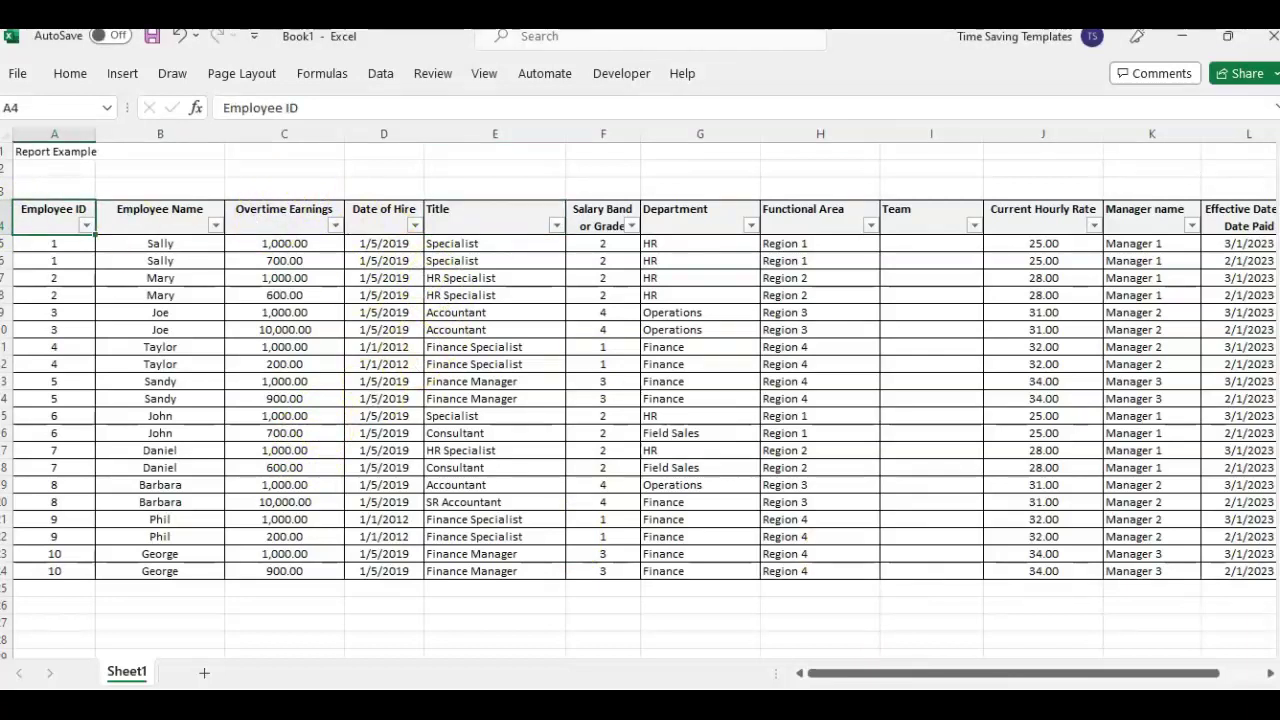
pyautogui.click(1015, 650)
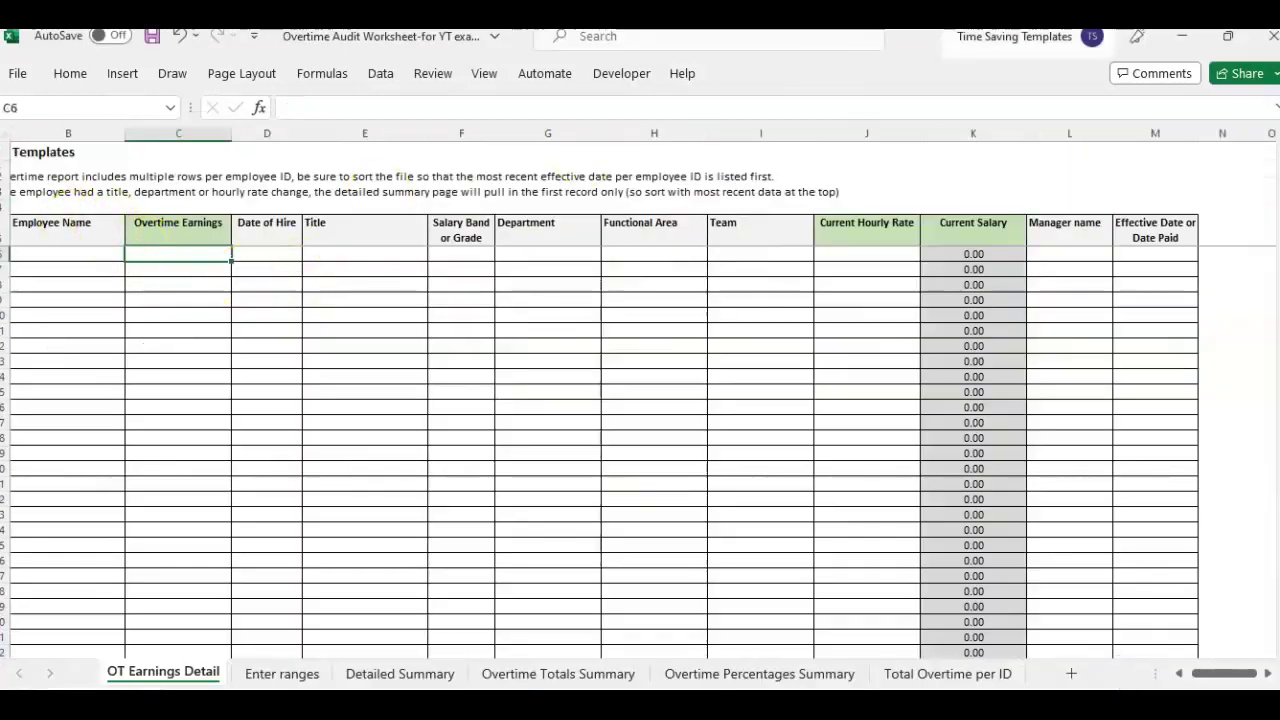
pyautogui.moveTo(1160, 232)
pyautogui.mouseDown()
pyautogui.moveTo(712, 200)
pyautogui.moveTo(63, 240)
pyautogui.moveTo(1240, 240)
pyautogui.moveTo(1163, 238)
pyautogui.mouseUp()
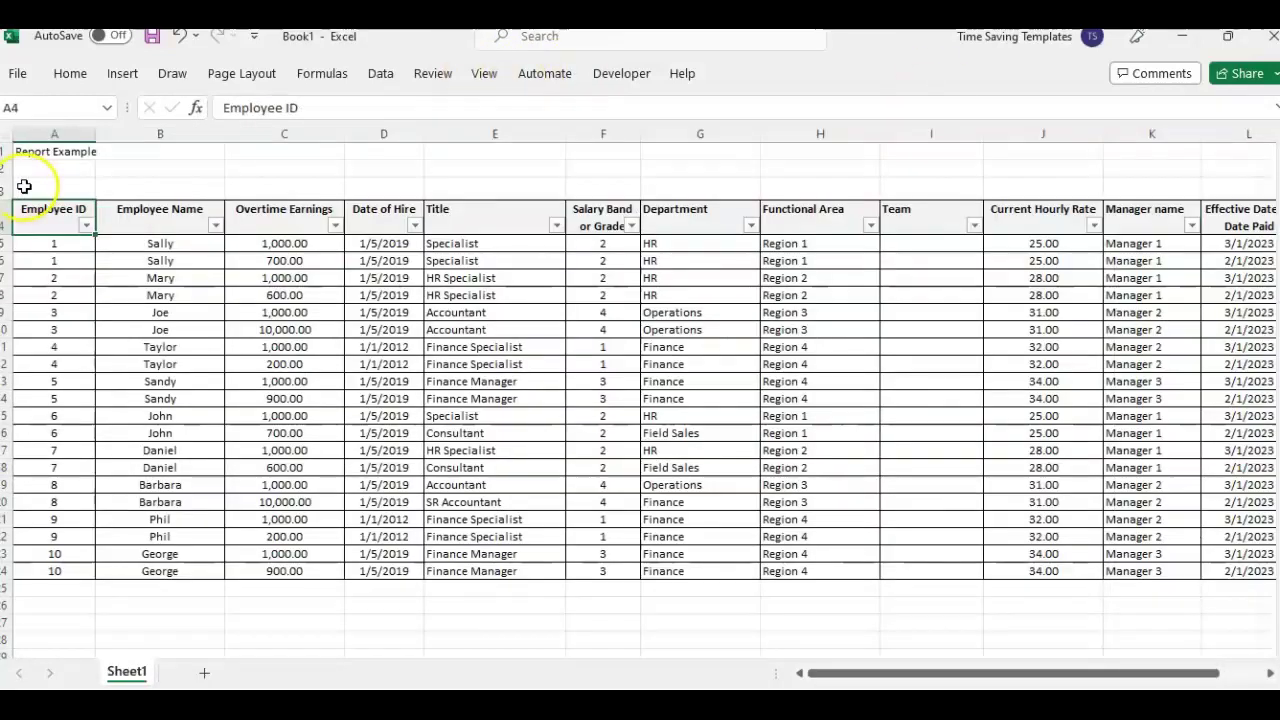
pyautogui.click(29, 185)
pyautogui.hotkey('ctrl', 'v')
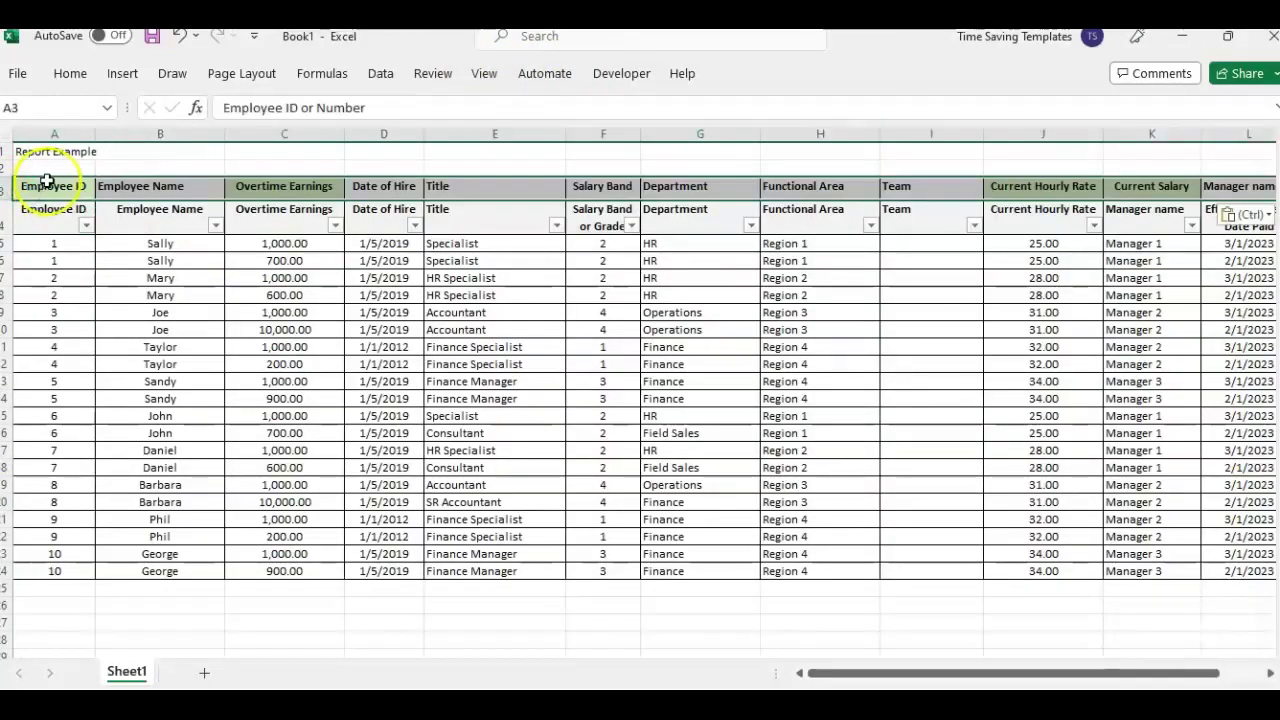
# Compare row 3 and row 4 headings, spot Current Salary above Manager name, and select K5:K24
pyautogui.click(196, 208)
pyautogui.click(304, 220)
pyautogui.click(403, 205)
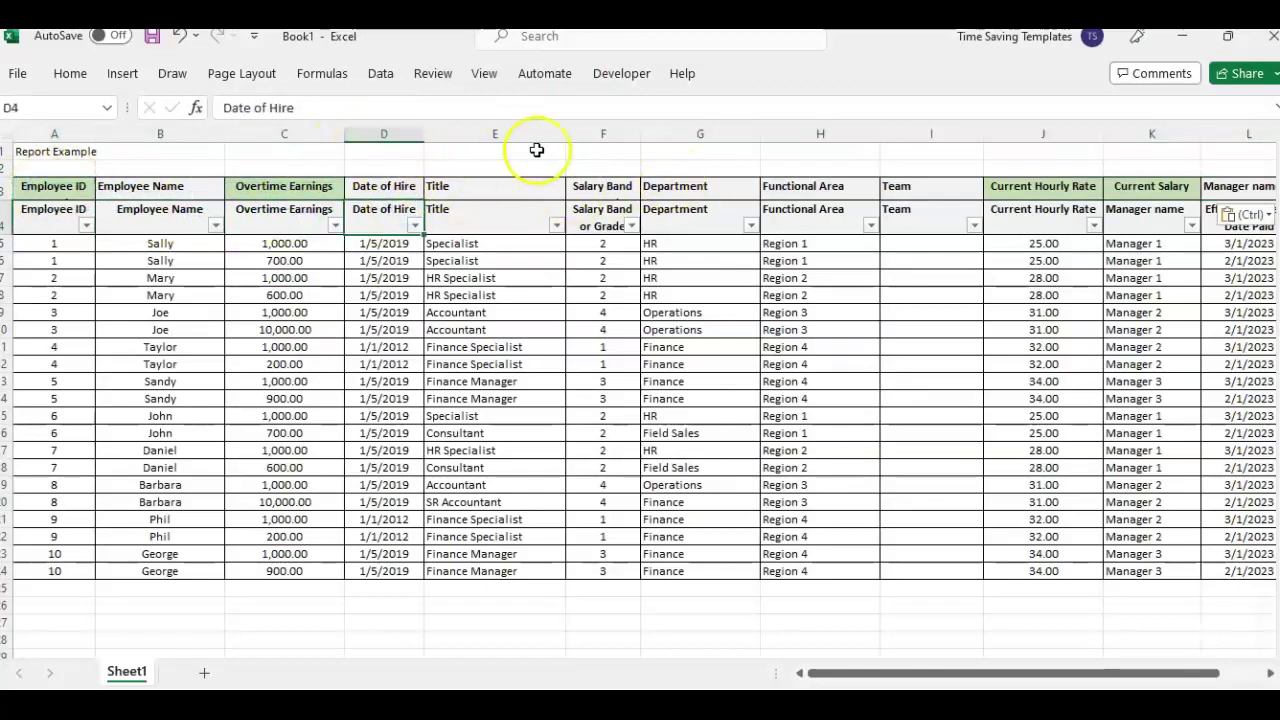
pyautogui.click(468, 209)
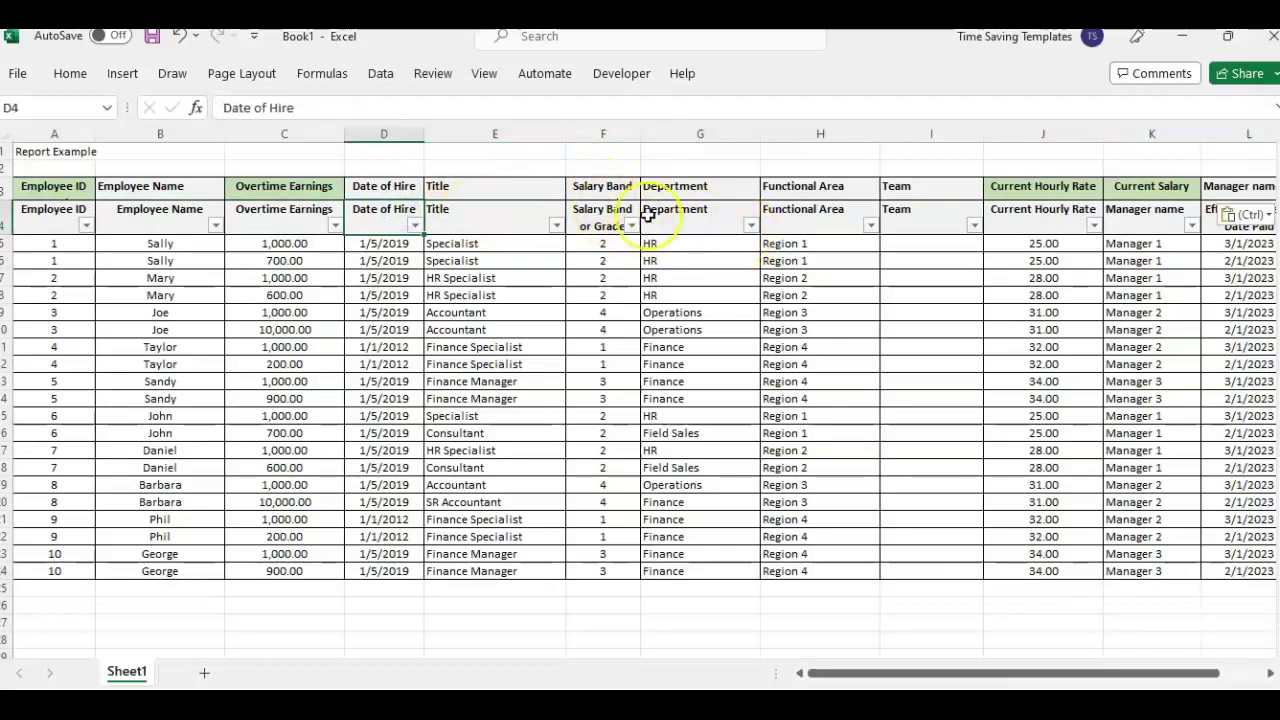
pyautogui.click(612, 212)
pyautogui.click(445, 212)
pyautogui.click(700, 213)
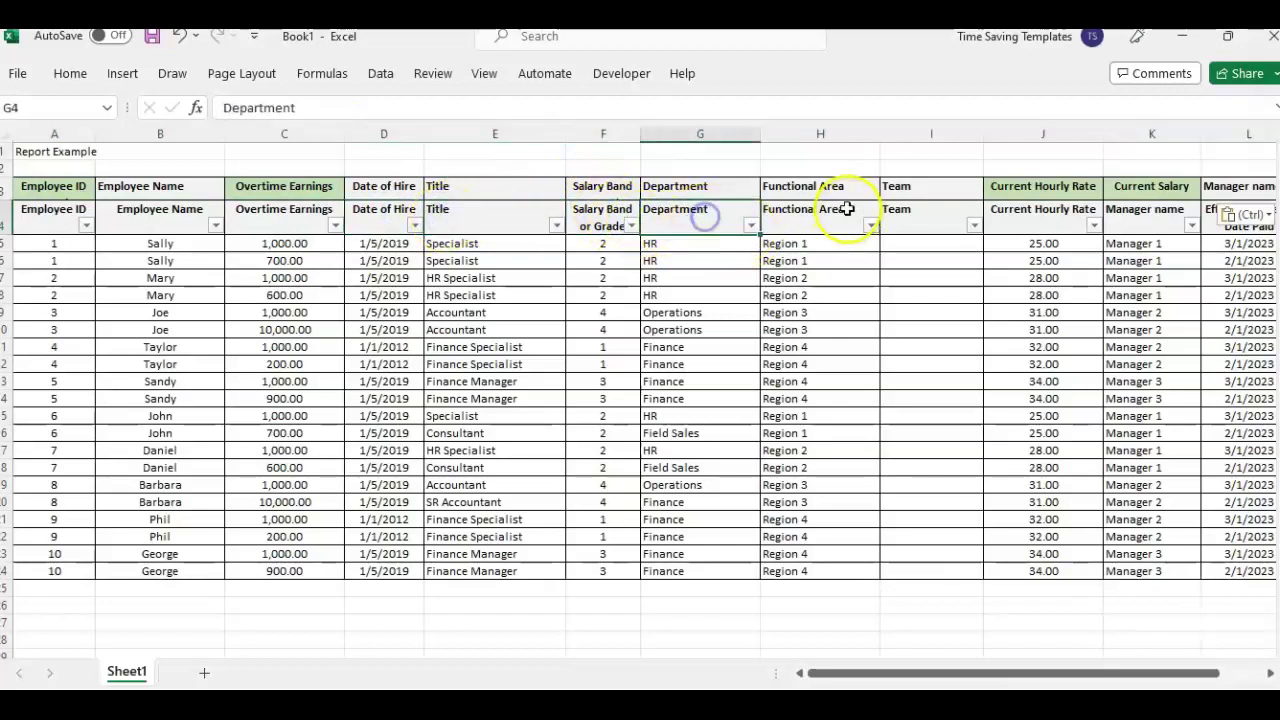
pyautogui.click(846, 210)
pyautogui.click(1052, 212)
pyautogui.press('Right')
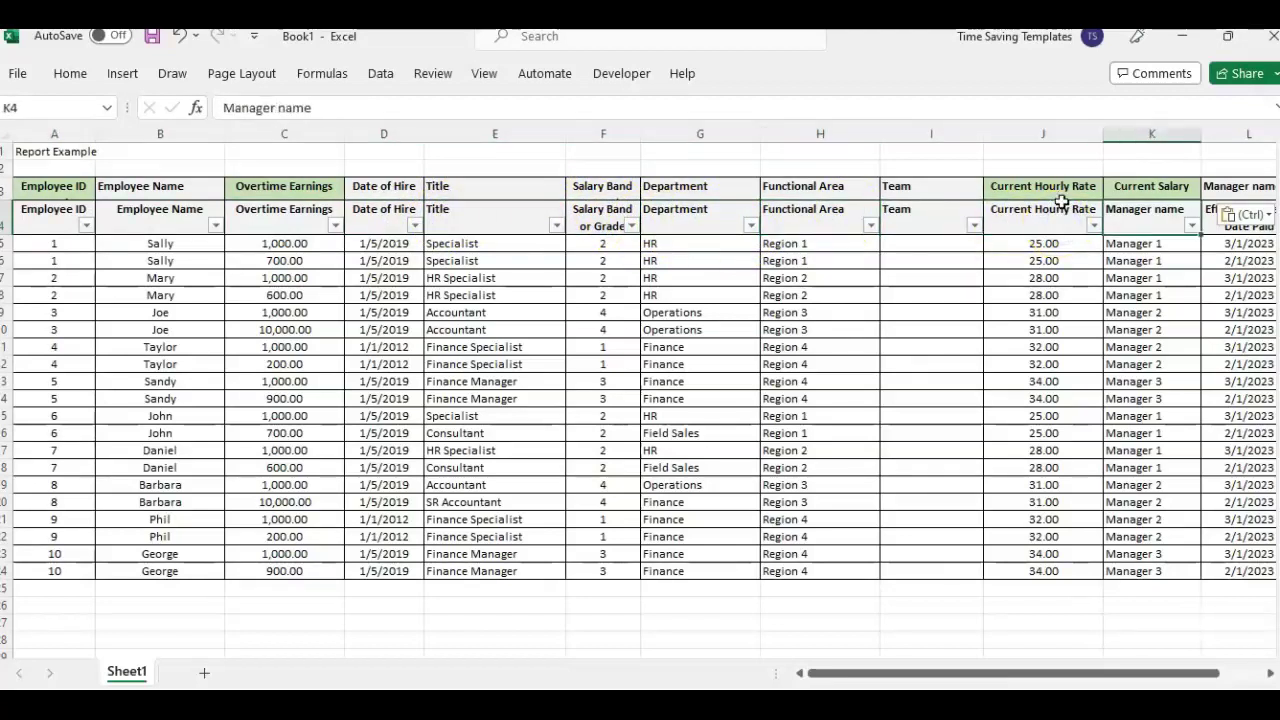
pyautogui.press('Right')
pyautogui.hscroll(2, 1070, 200)
pyautogui.click(837, 180)
pyautogui.click(818, 225)
pyautogui.moveTo(820, 246); pyautogui.dragTo(826, 569)
# Insert blank cells at the manager names, shifting them right so Manager name sits in column L
pyautogui.rightClick(826, 569)
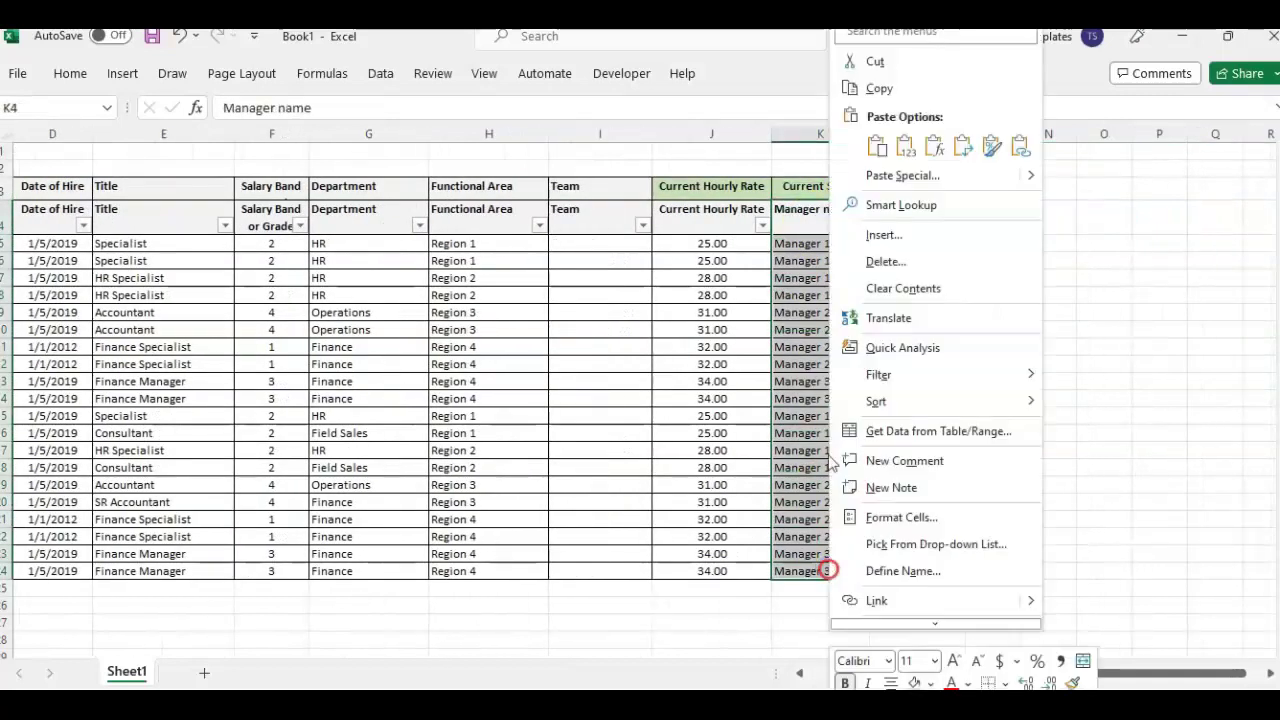
pyautogui.click(884, 234)
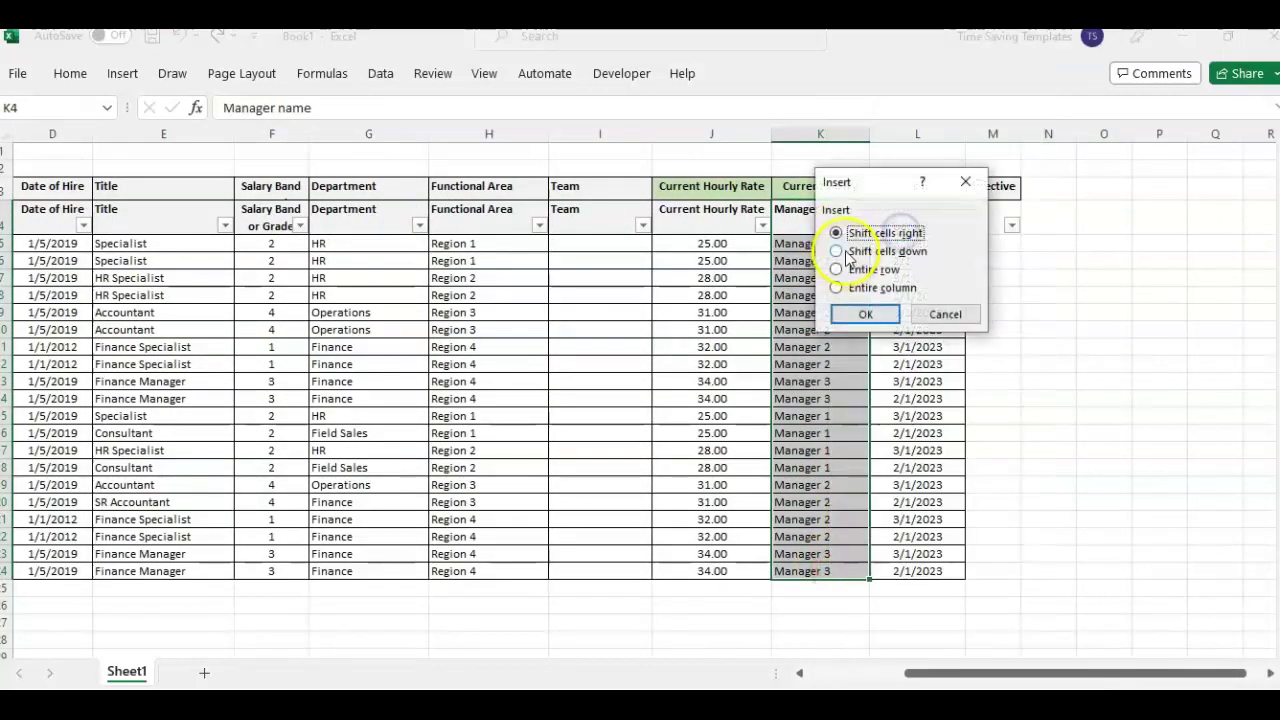
pyautogui.click(882, 252)
pyautogui.click(877, 234)
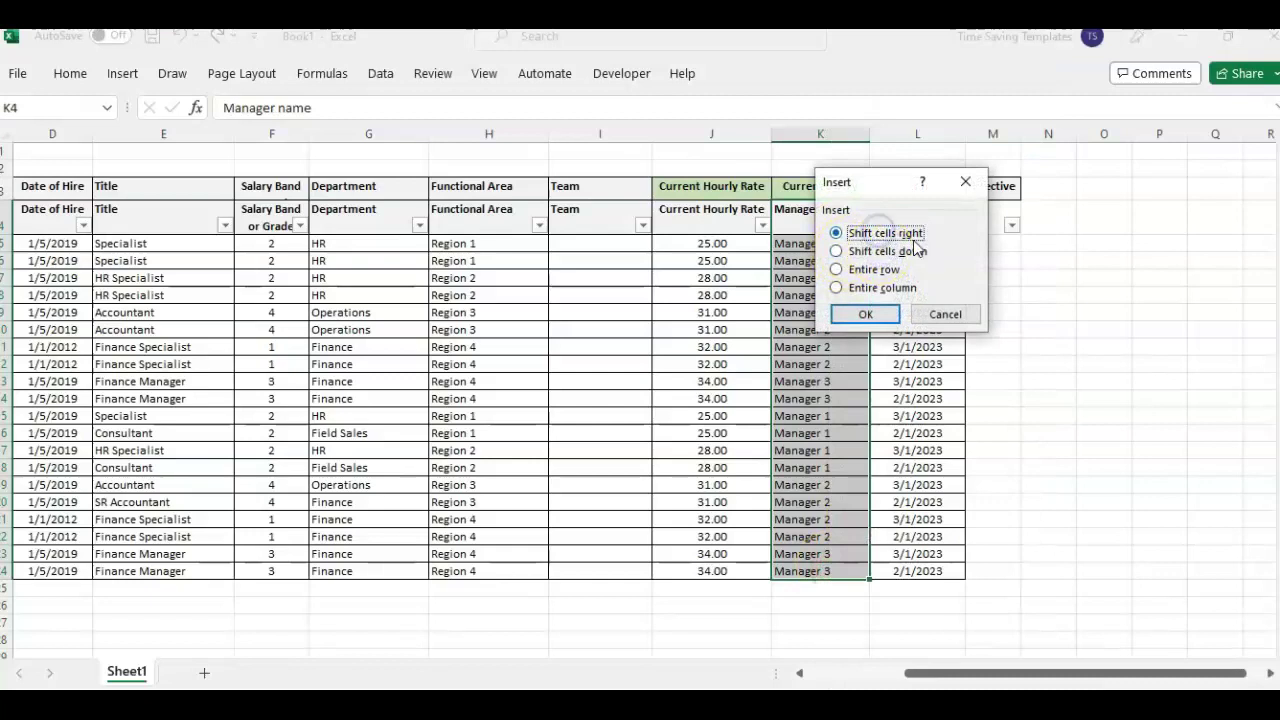
pyautogui.click(865, 314)
pyautogui.click(834, 234)
pyautogui.click(917, 232)
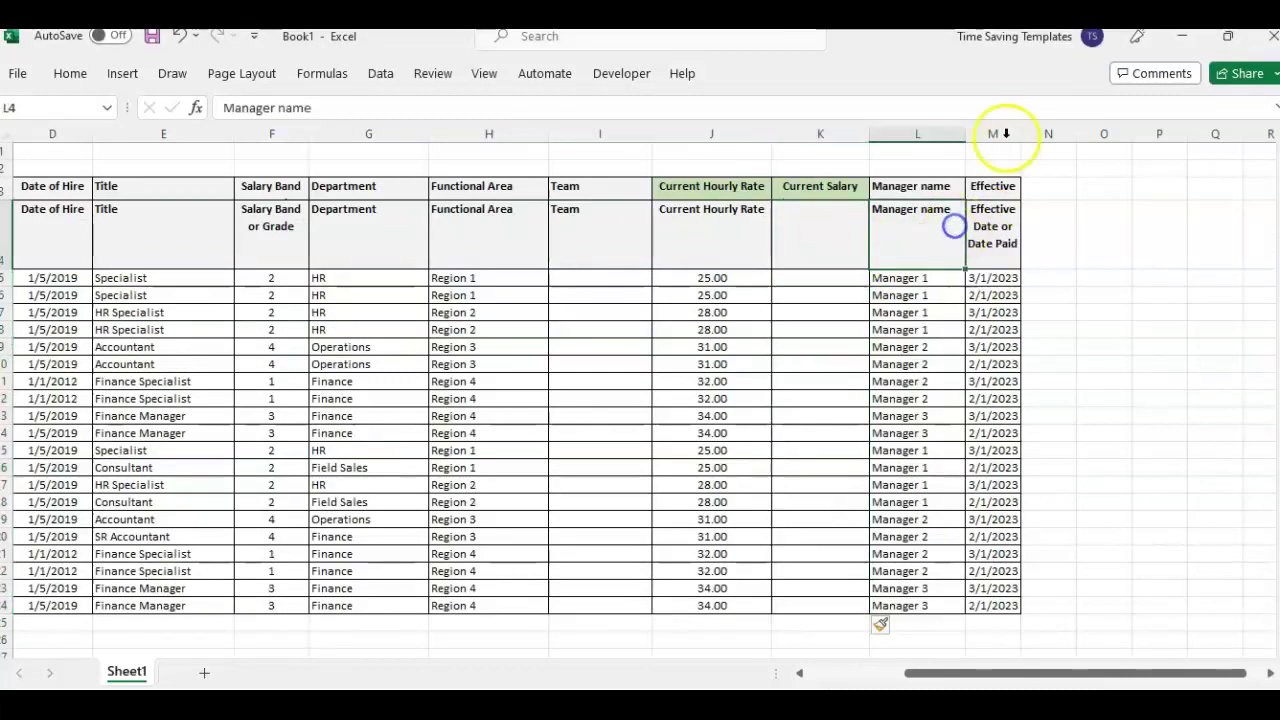
# Widen column M for the effective date heading, shorten row 4, and select D3:M4
pyautogui.moveTo(1018, 133); pyautogui.dragTo(1066, 133)
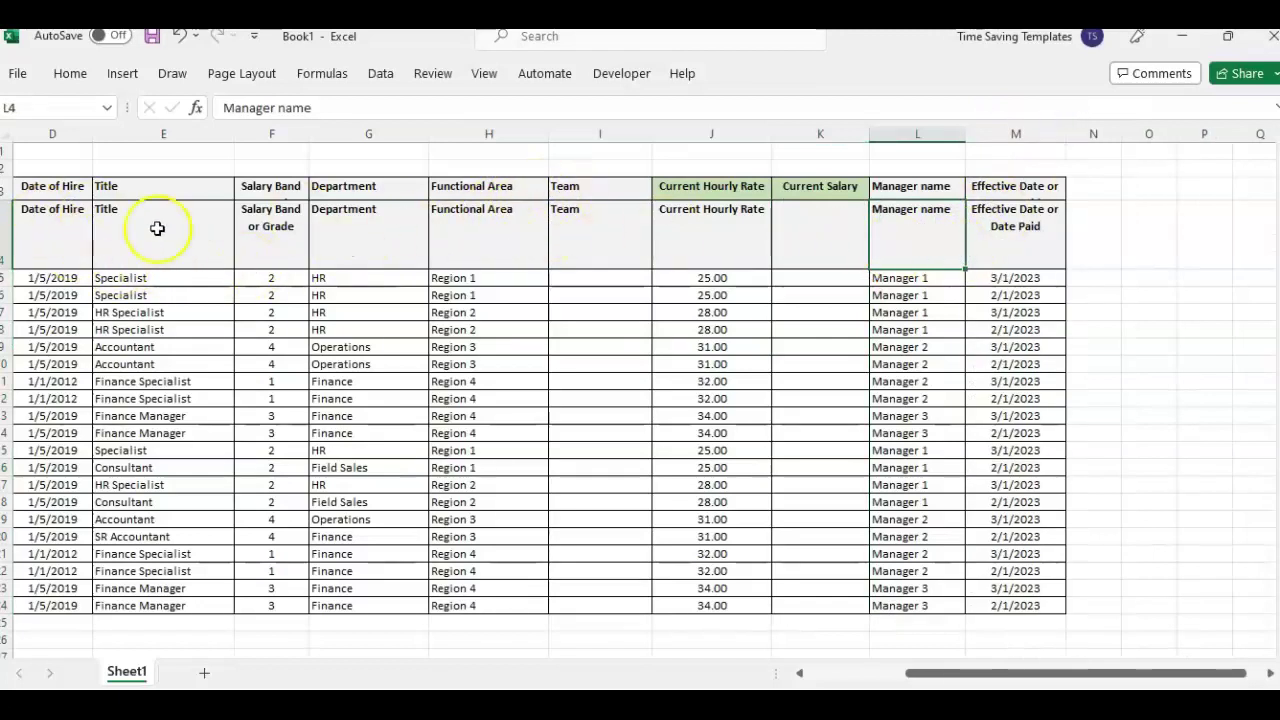
pyautogui.moveTo(12, 268); pyautogui.dragTo(12, 235)
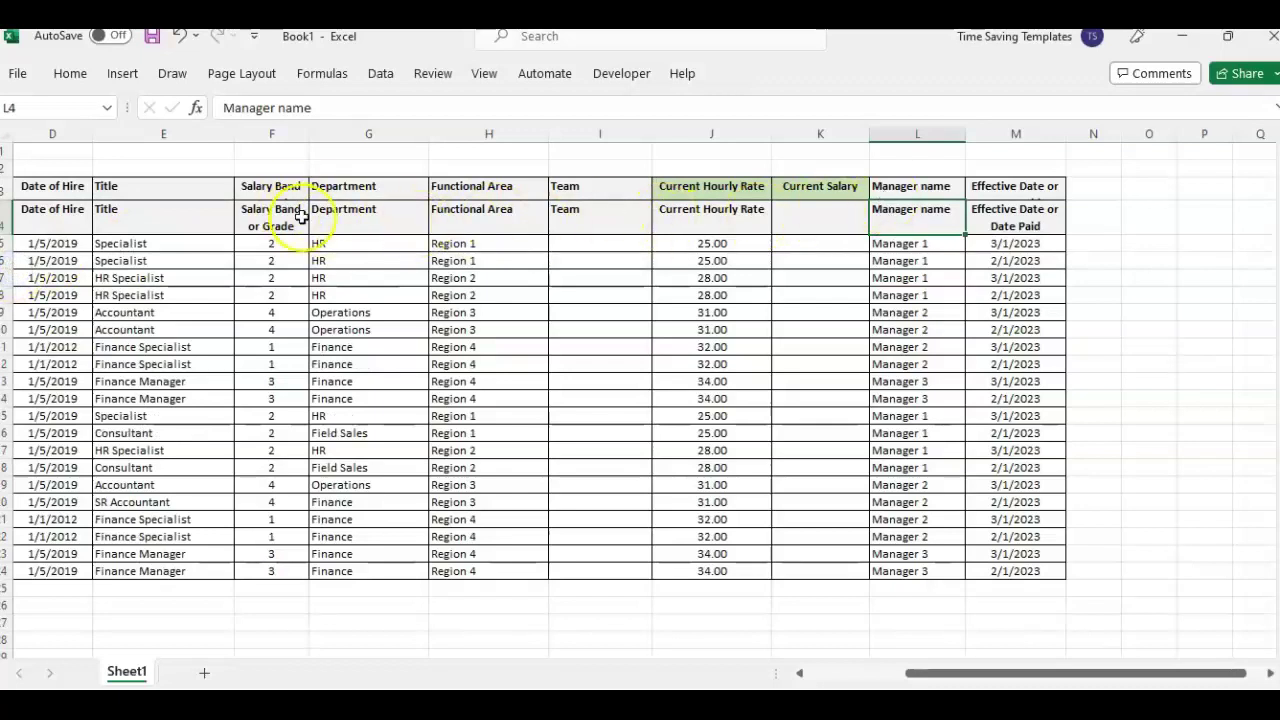
pyautogui.moveTo(980, 209); pyautogui.dragTo(20, 215)
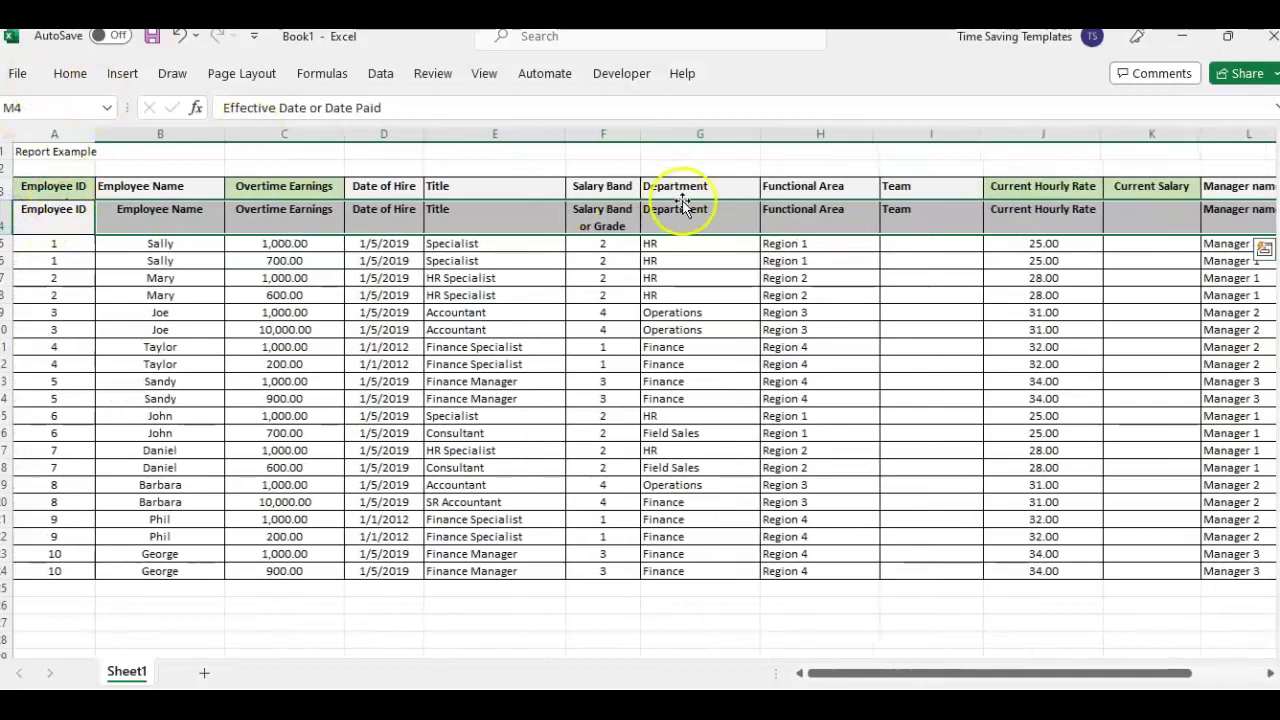
pyautogui.click(383, 381)
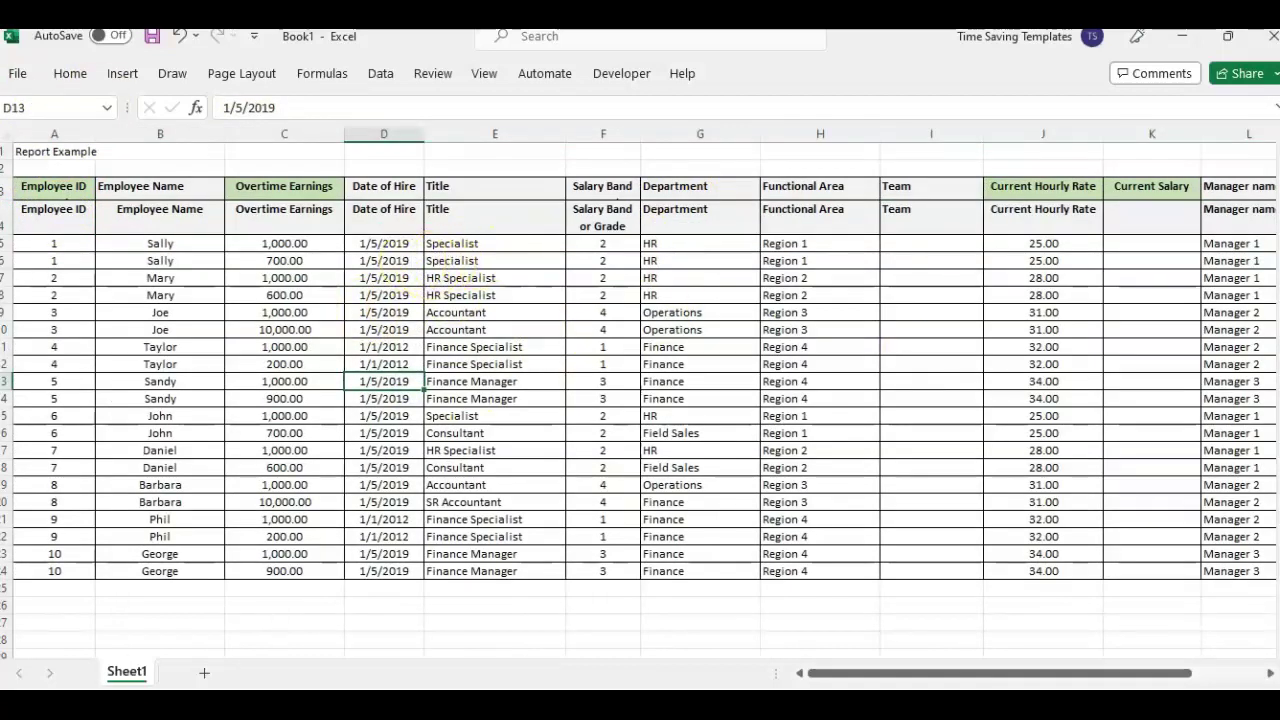
pyautogui.click(603, 295)
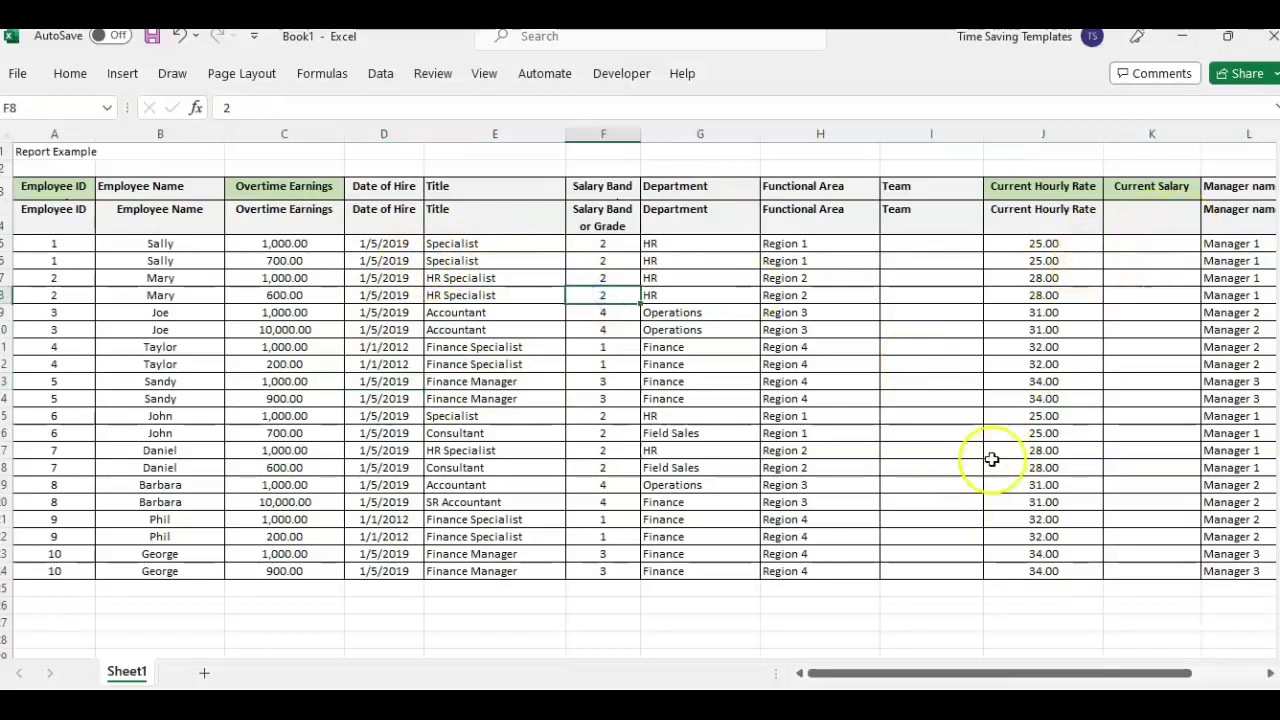
pyautogui.moveTo(1157, 186); pyautogui.dragTo(1160, 286)
pyautogui.click(1166, 258)
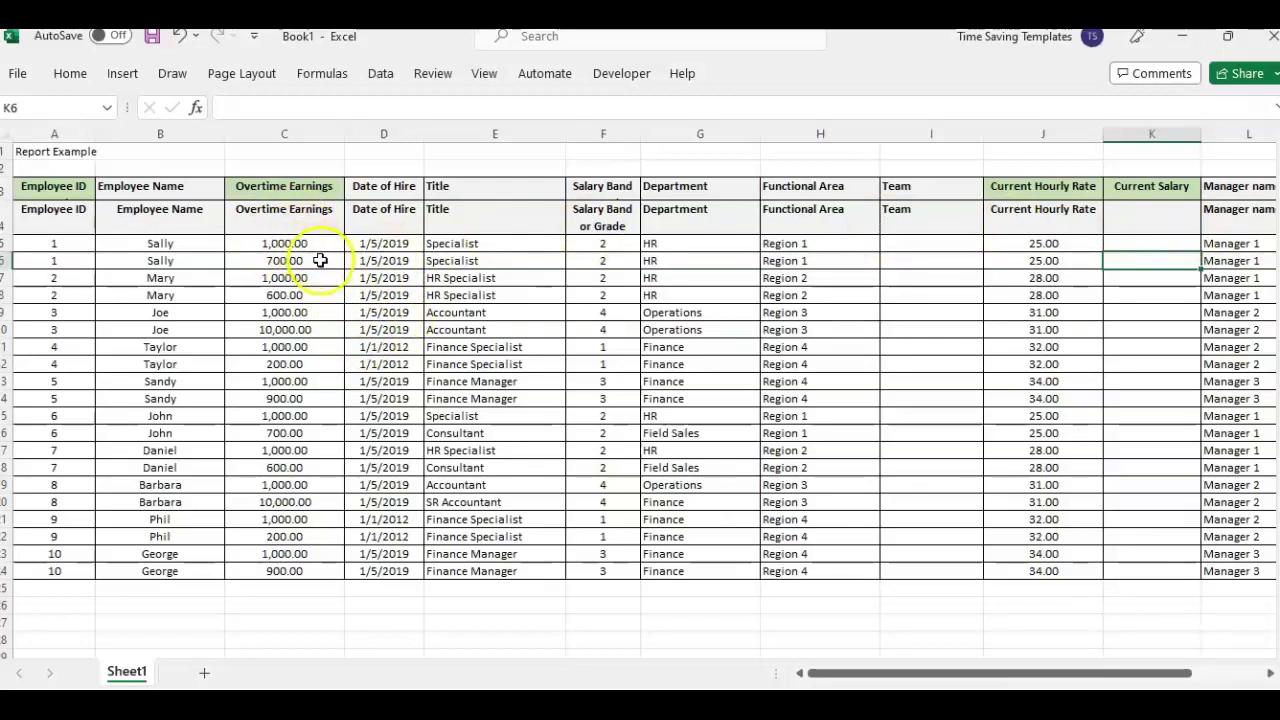
pyautogui.click(320, 260)
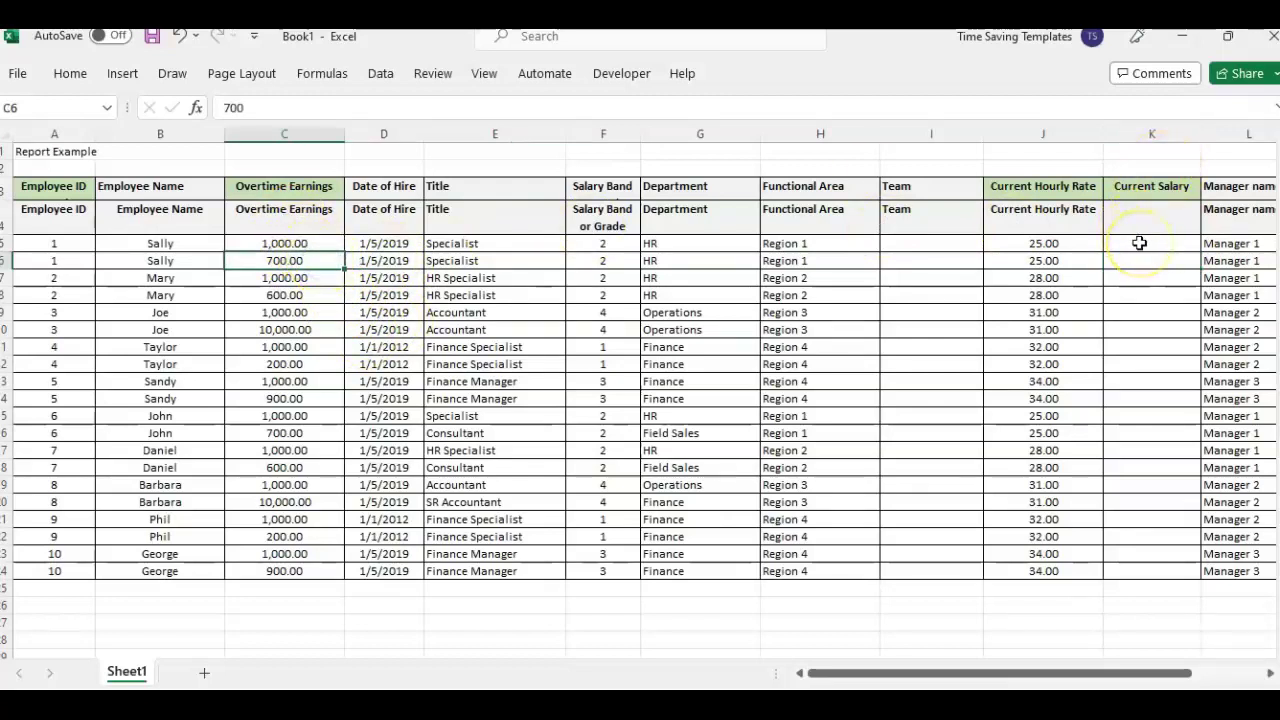
pyautogui.click(1156, 133)
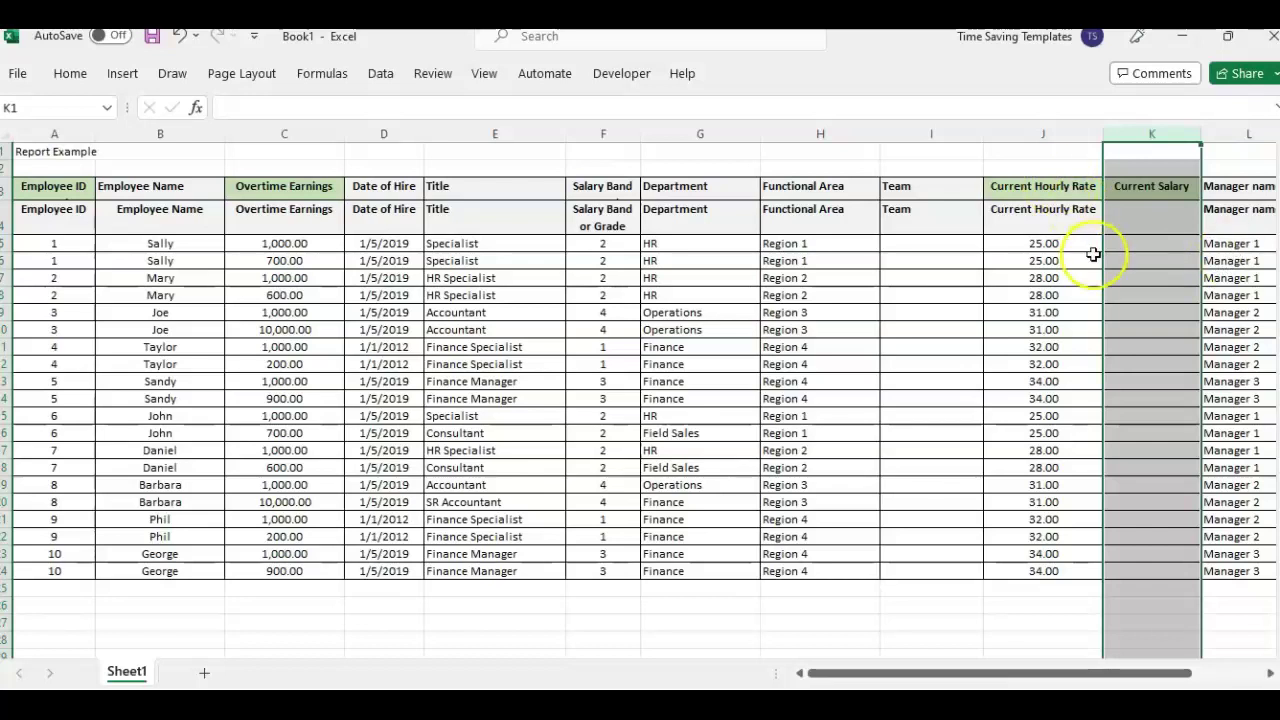
pyautogui.click(1134, 240)
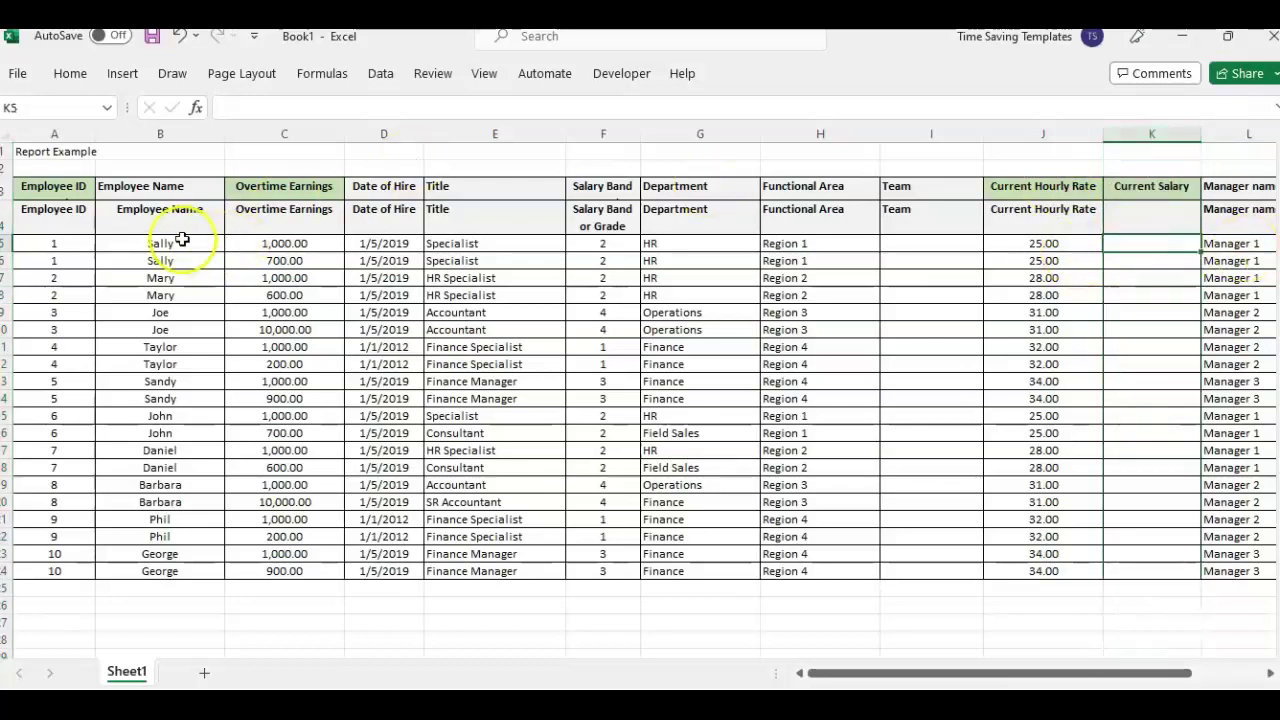
# Copy the employee data rows and paste them under the Overtime Audit workbook's headings
pyautogui.moveTo(52, 246); pyautogui.dragTo(1140, 569)
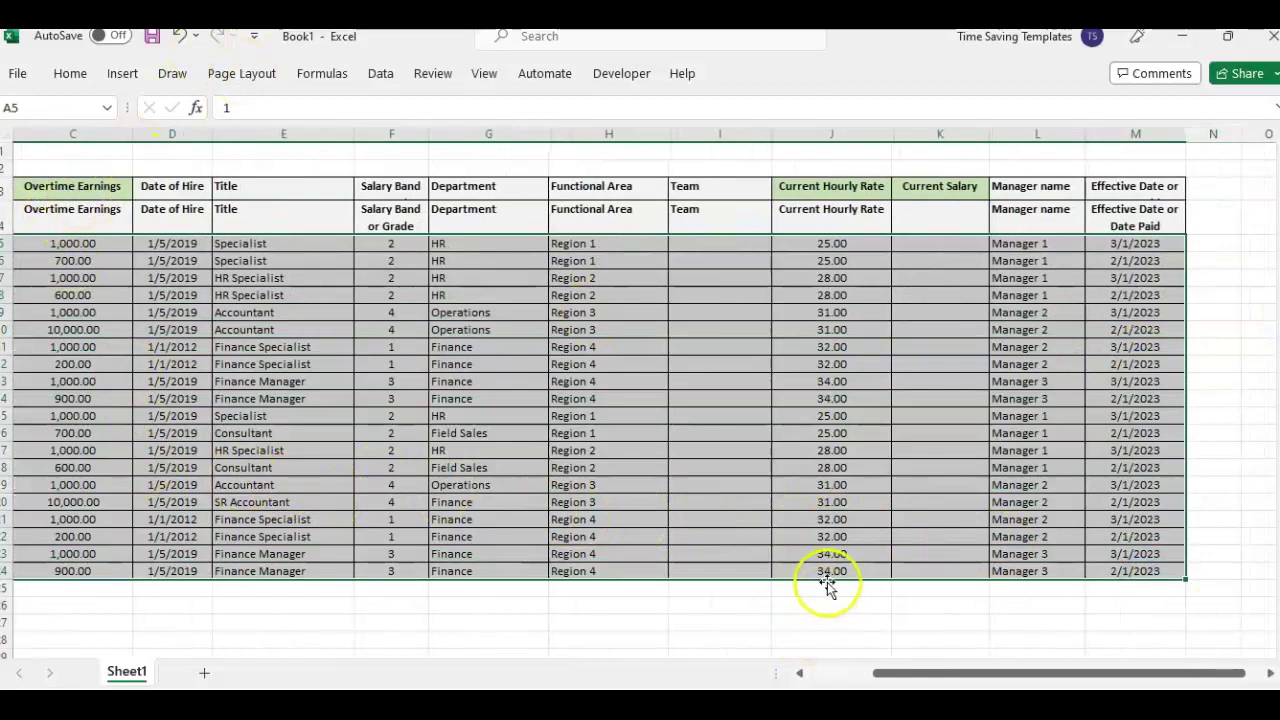
pyautogui.hotkey('ctrl', 'c')
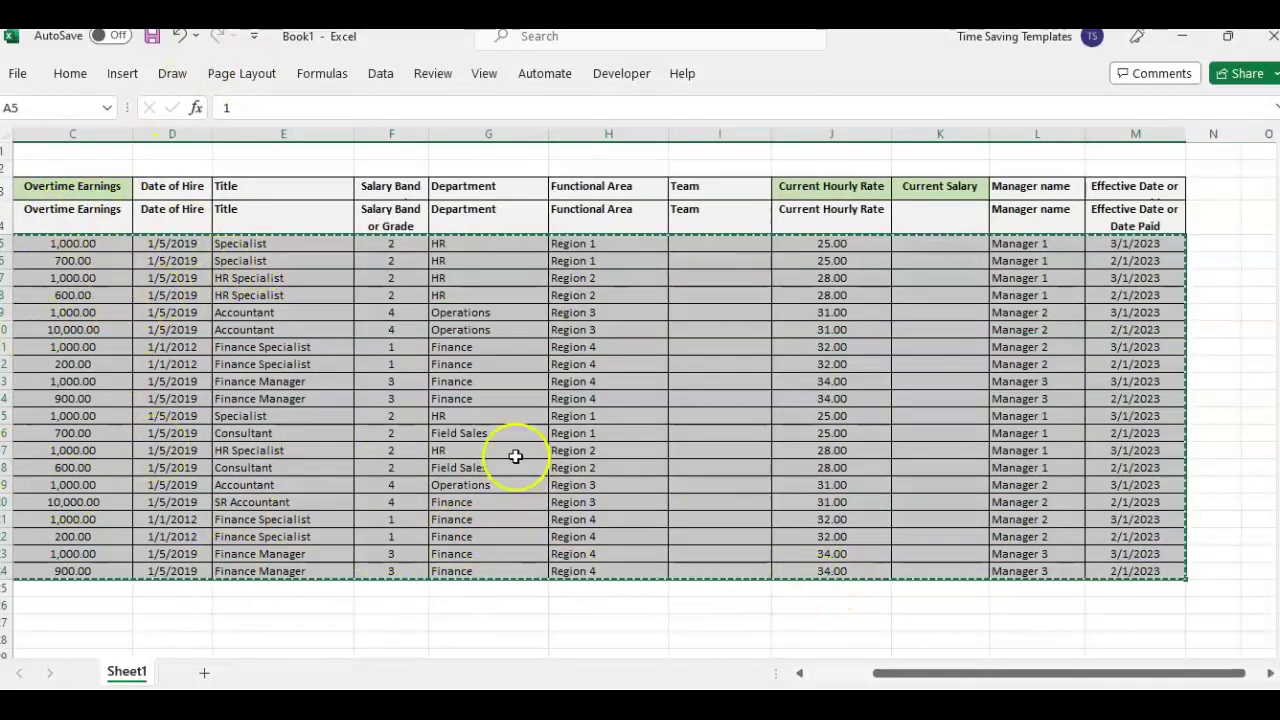
pyautogui.moveTo(640, 705)
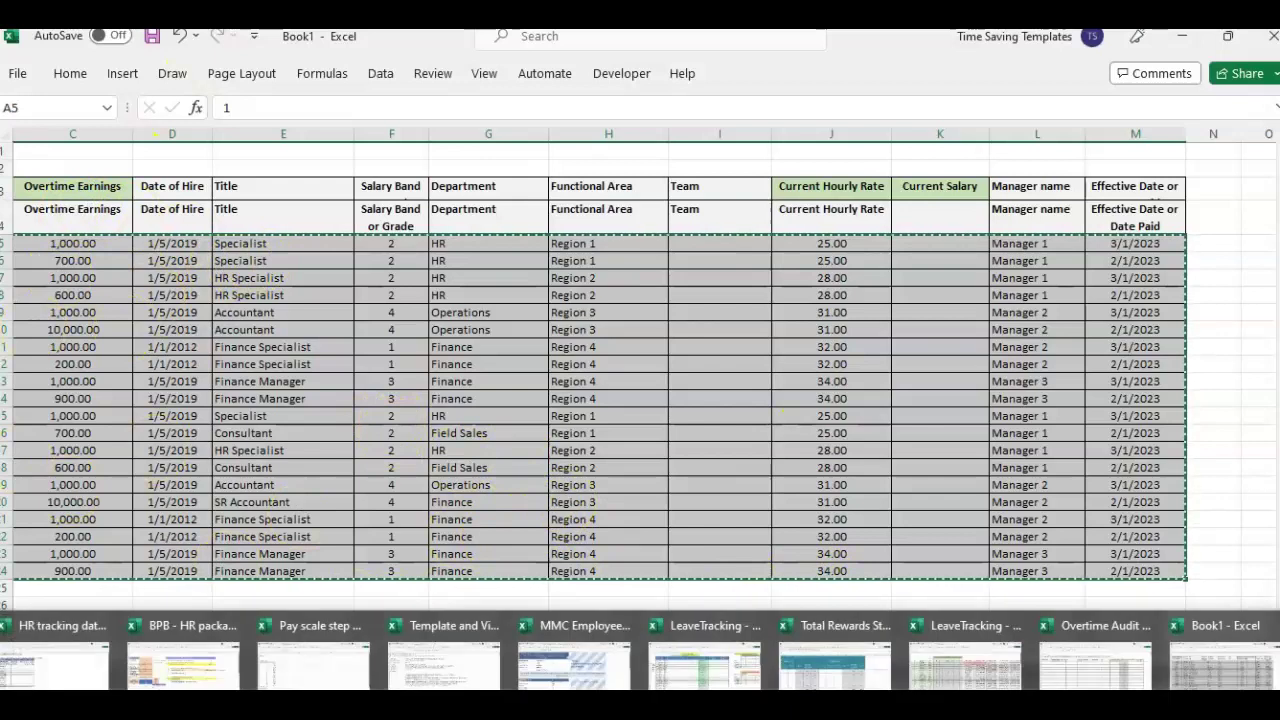
pyautogui.click(1105, 662)
pyautogui.click(41, 226)
pyautogui.press('Left')
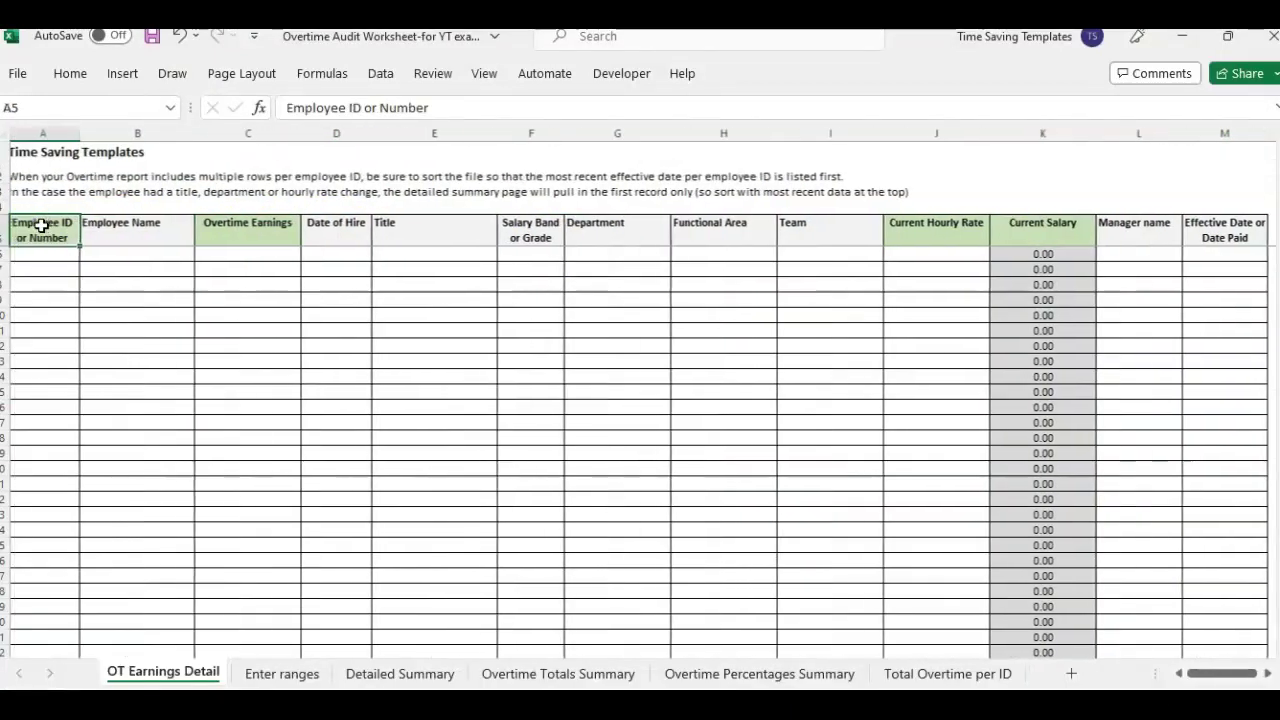
pyautogui.press('Down')
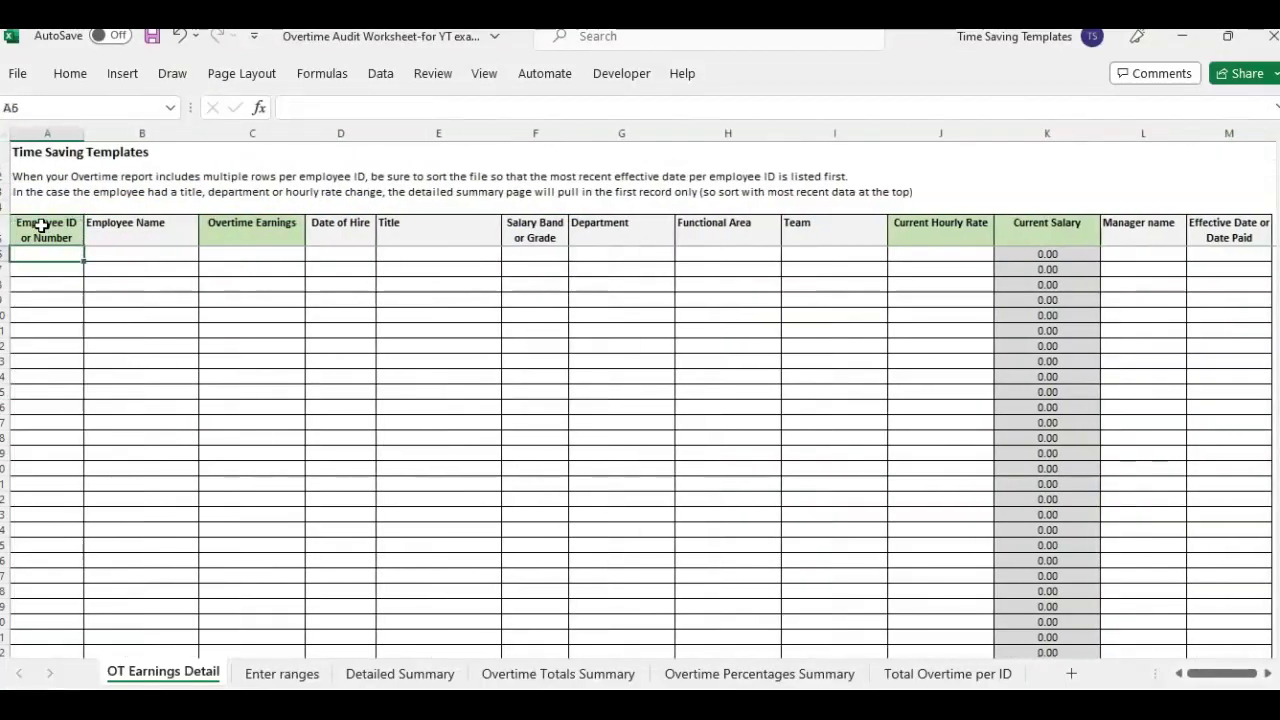
pyautogui.hotkey('ctrl', 'v')
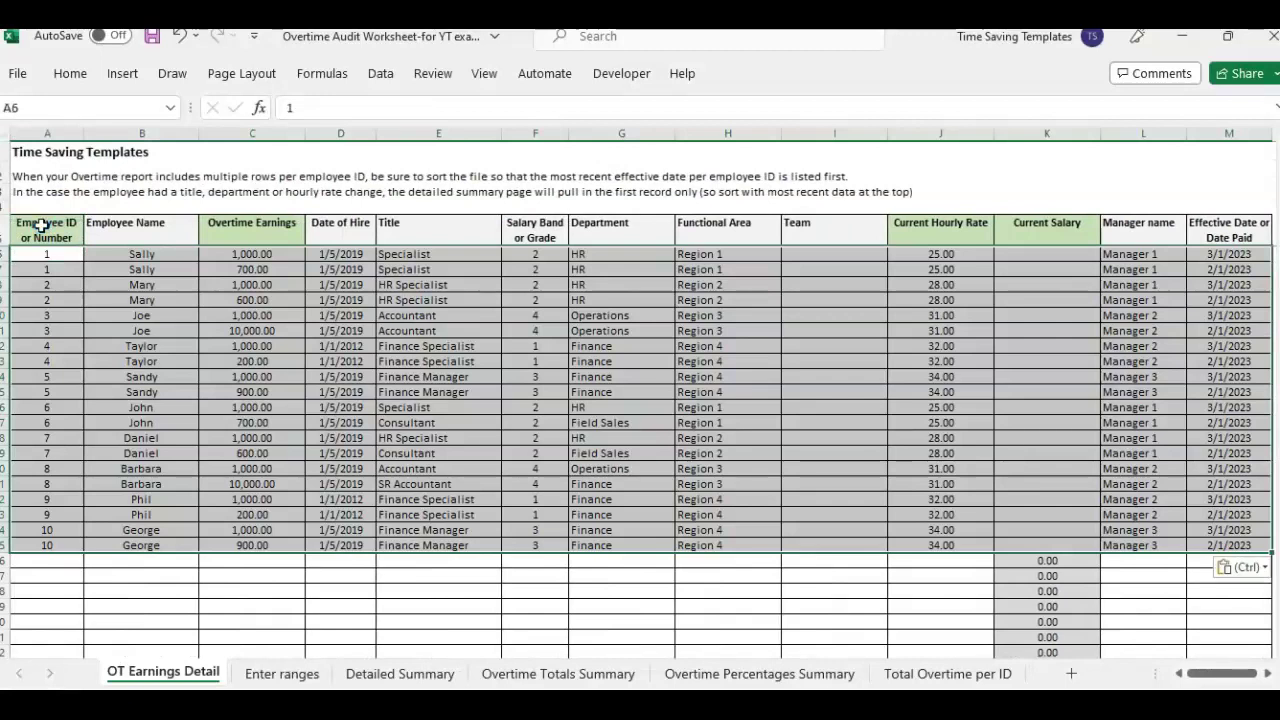
# Fill the Current Salary formula (hourly rate × 2080) down column K for all employees
pyautogui.click(160, 286)
pyautogui.click(900, 267)
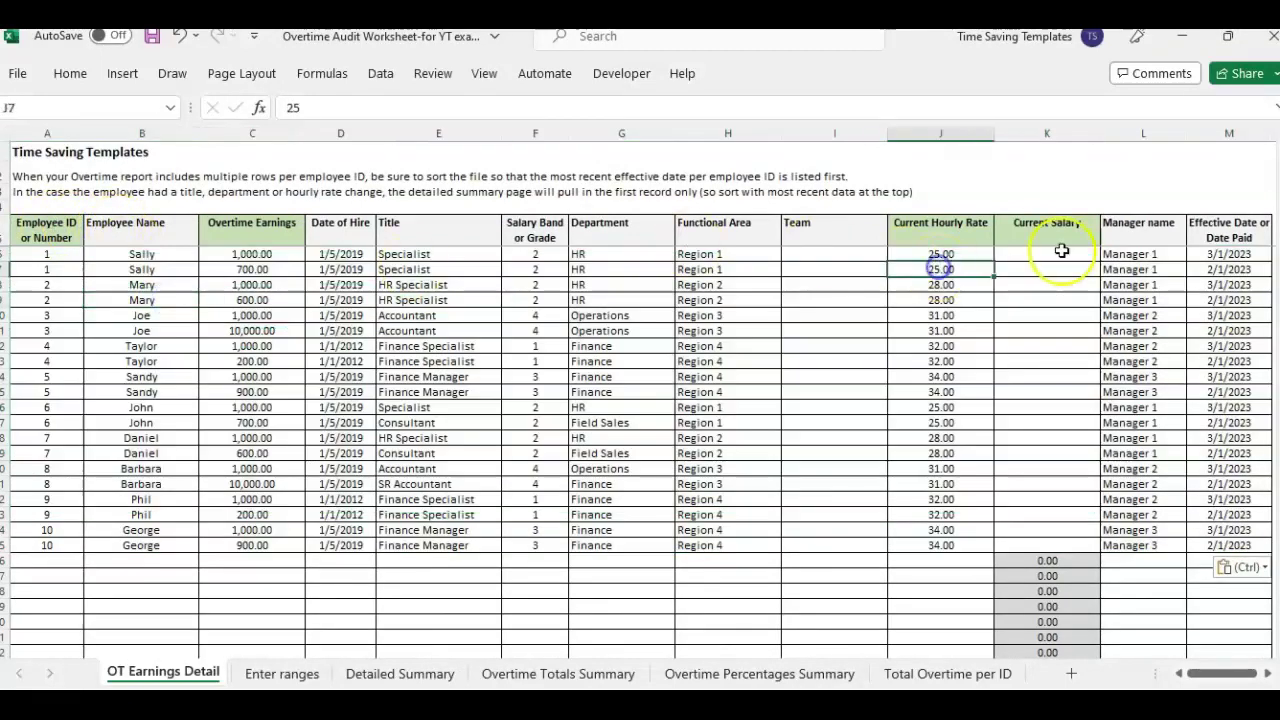
pyautogui.click(1062, 254)
pyautogui.click(1059, 276)
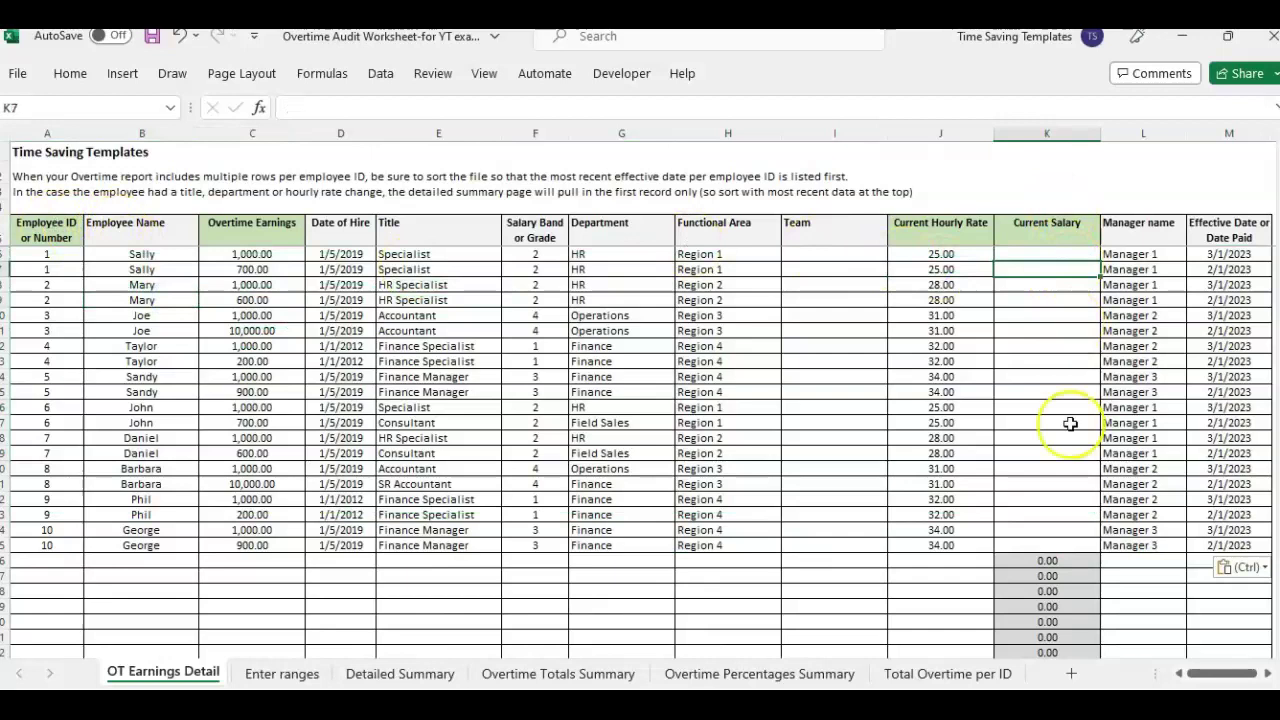
pyautogui.click(1047, 560)
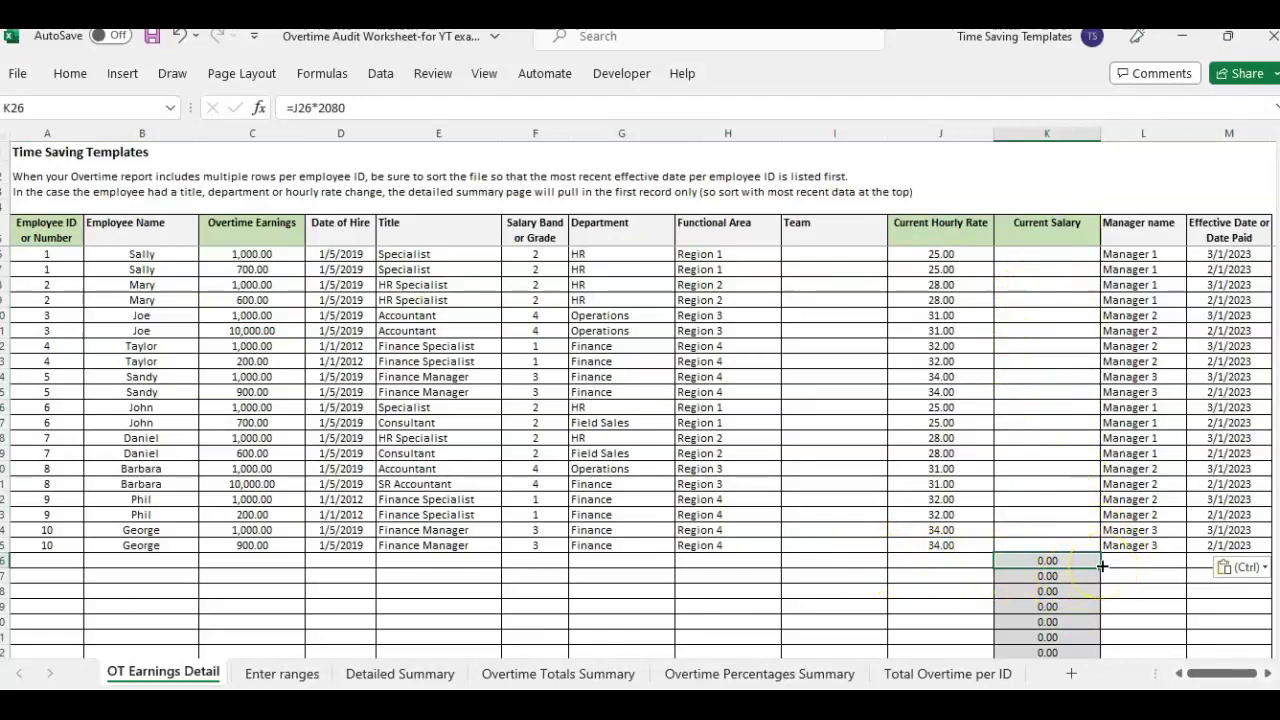
pyautogui.moveTo(1107, 537); pyautogui.dragTo(1093, 251)
pyautogui.hotkey('ctrl', 'v')
pyautogui.click(1071, 222)
pyautogui.click(1056, 266)
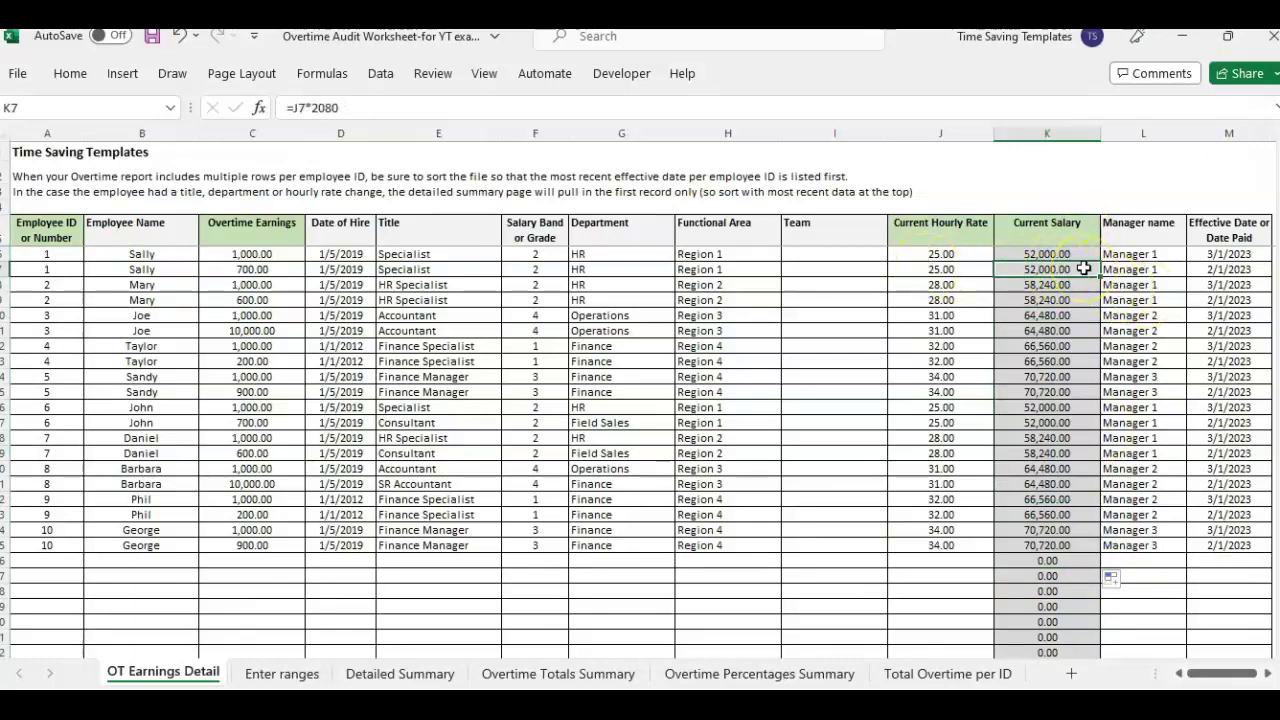
# Review the pasted employee records, checking IDs in column A down to the last row
pyautogui.press('Up')
pyautogui.press('Up')
pyautogui.press('Right')
pyautogui.press('Right')
pyautogui.press('Right')
pyautogui.press('Home')
pyautogui.click(172, 345)
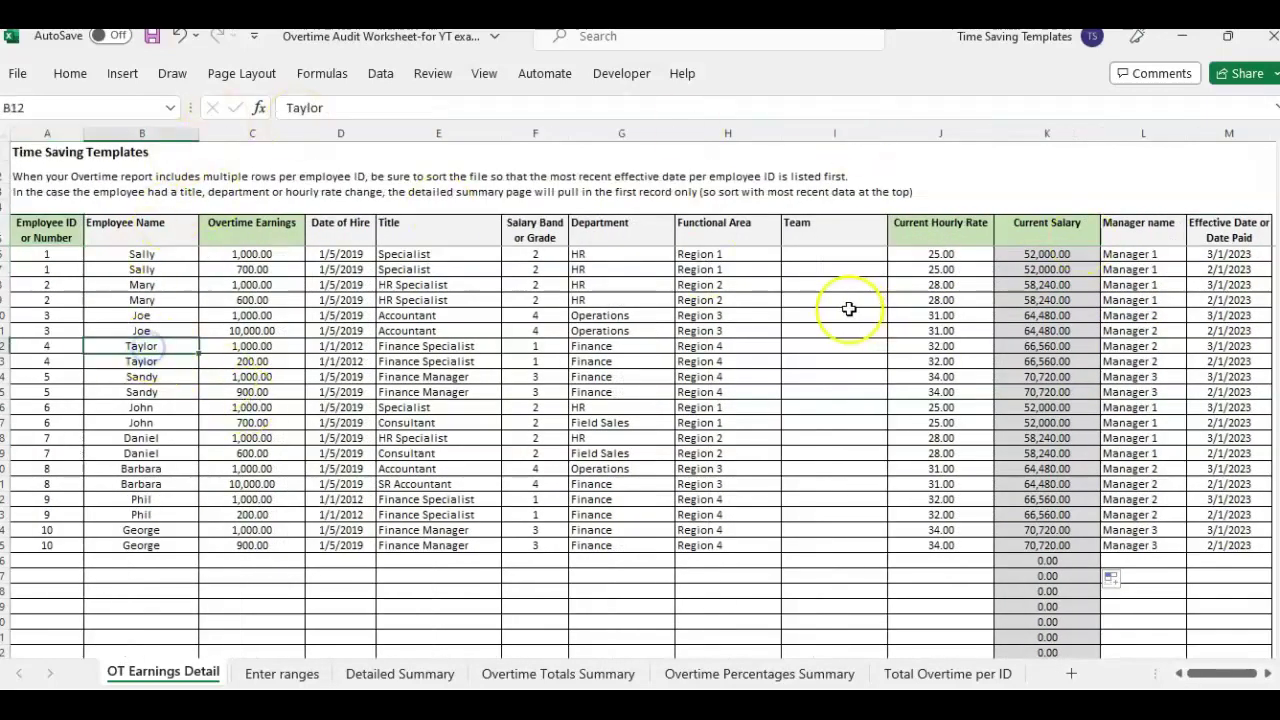
pyautogui.click(63, 266)
pyautogui.click(50, 298)
pyautogui.click(63, 329)
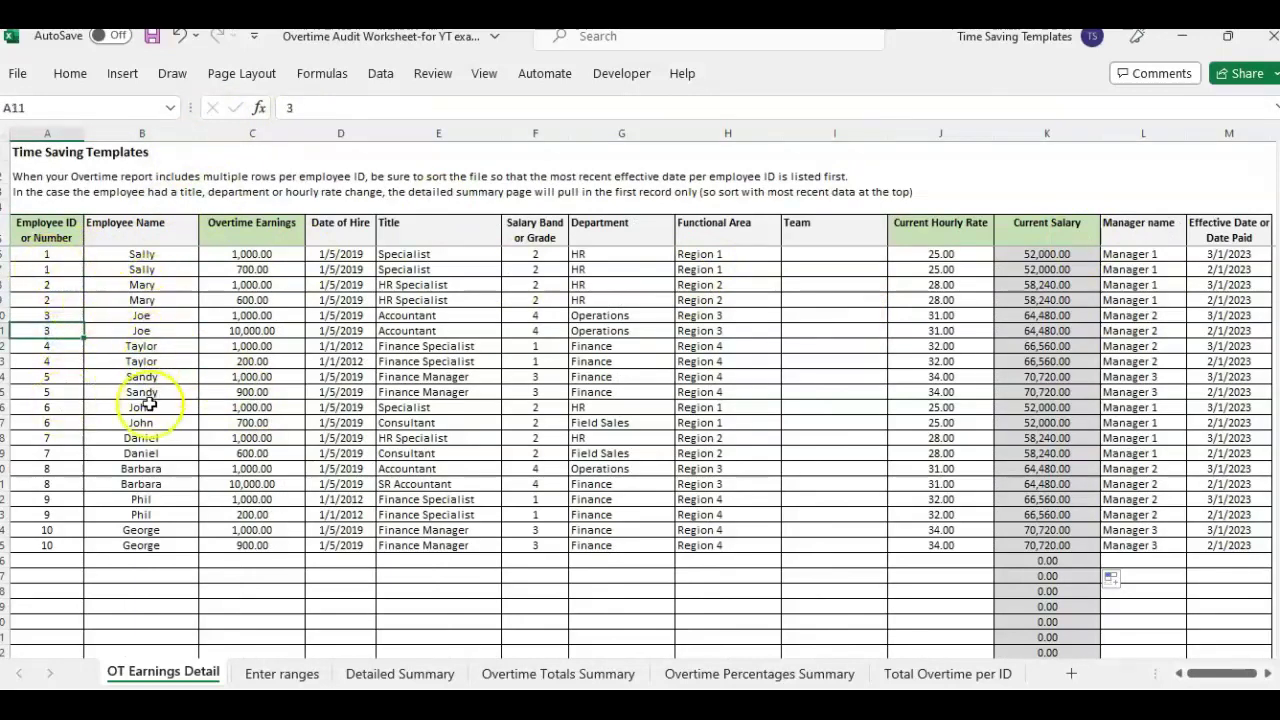
pyautogui.press('Right')
pyautogui.hotkey('ctrl', 'Down')
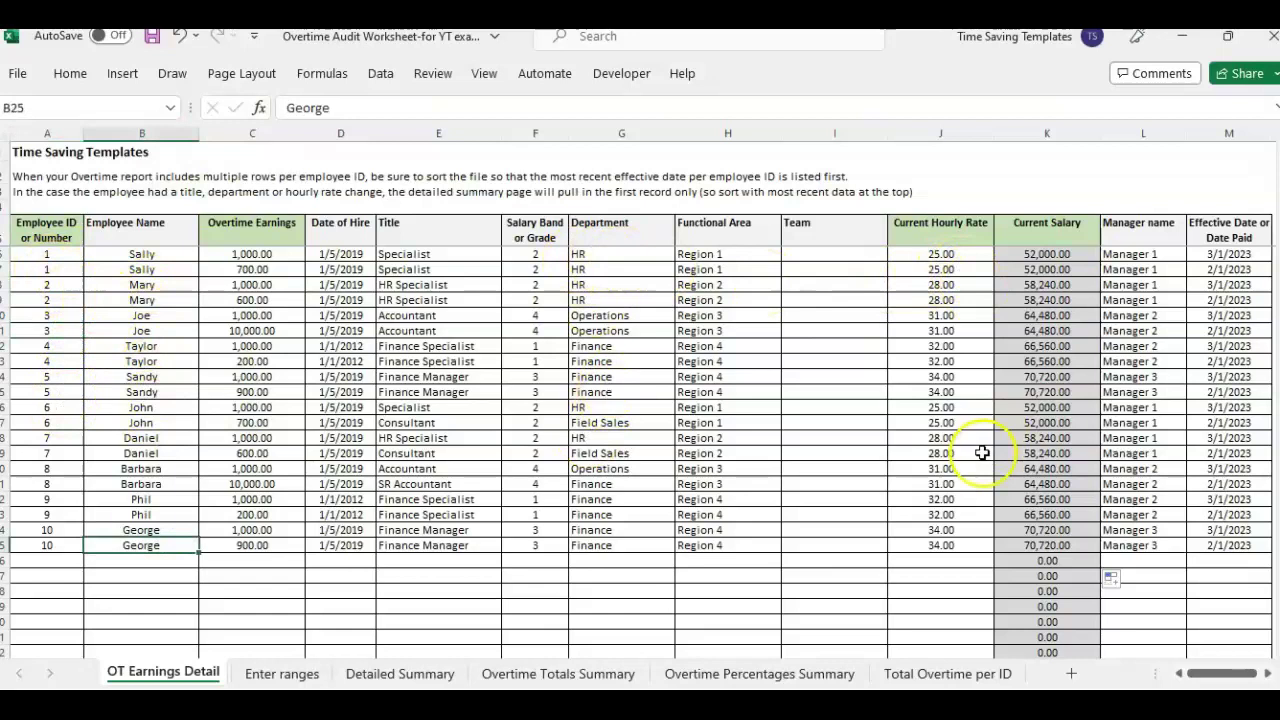
# Refresh all pivot tables from the Overtime Totals Summary sheet
pyautogui.click(410, 676)
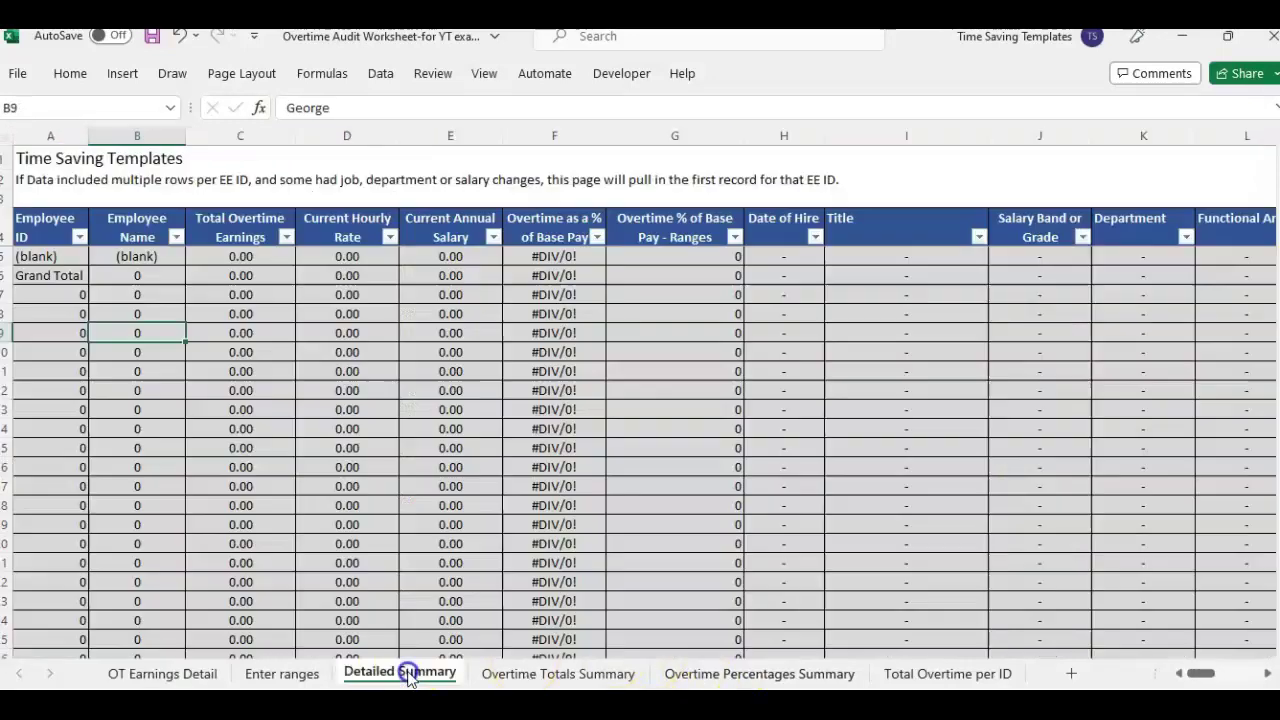
pyautogui.click(556, 676)
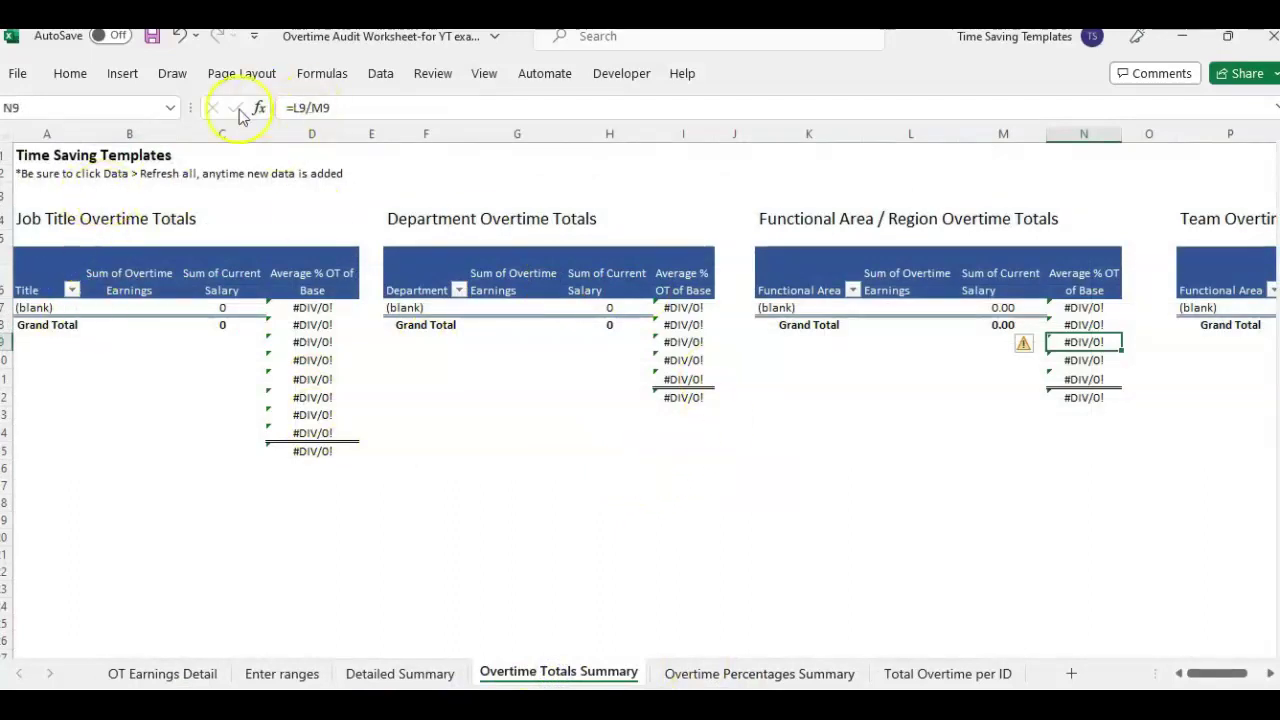
pyautogui.click(376, 82)
pyautogui.click(350, 118)
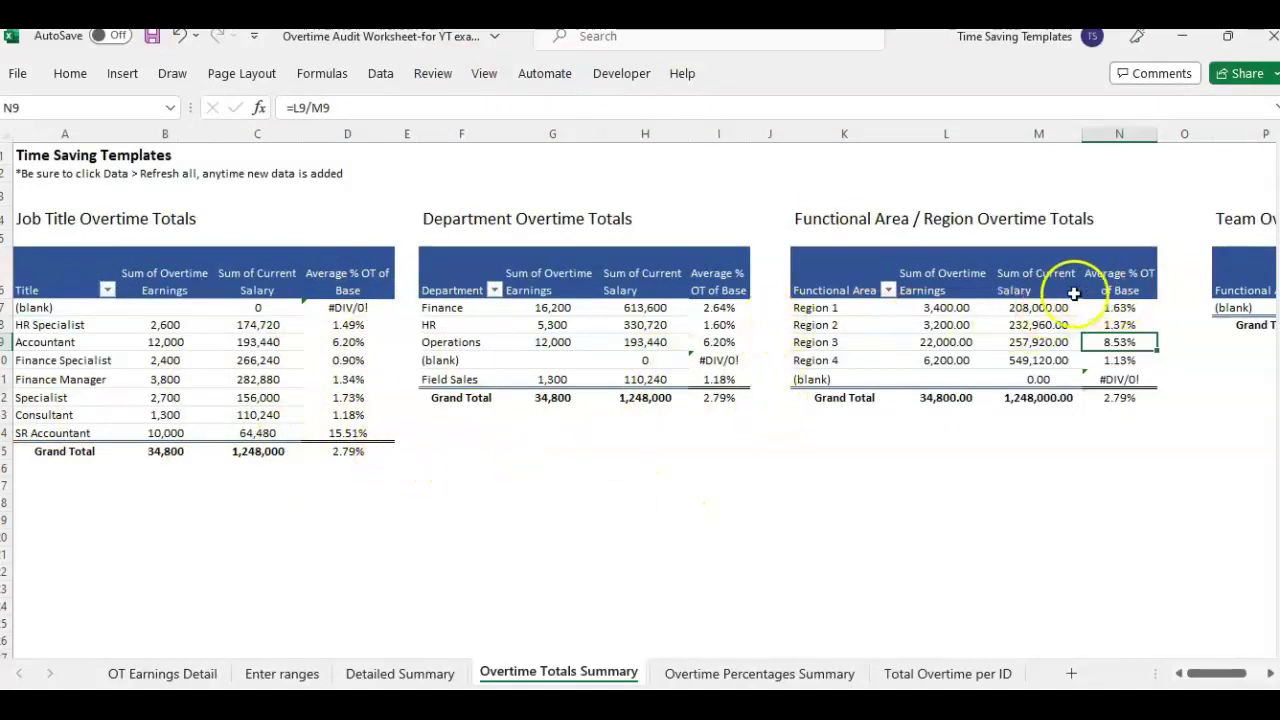
# Check the refreshed SR Accountant overtime percentage and Region 3's overtime percentage of base
pyautogui.click(379, 431)
pyautogui.keyDown('ctrl'); pyautogui.scroll(1, 379, 431); pyautogui.keyUp('ctrl')
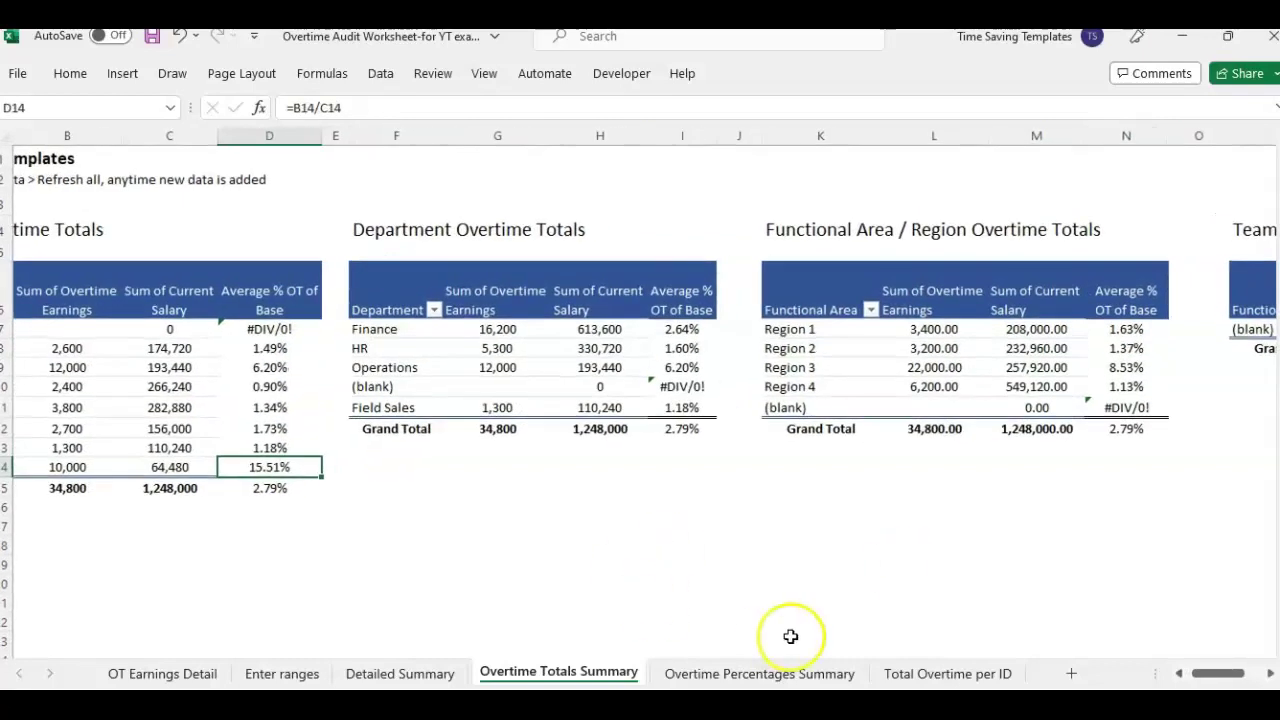
pyautogui.moveTo(1218, 680); pyautogui.dragTo(1212, 678)
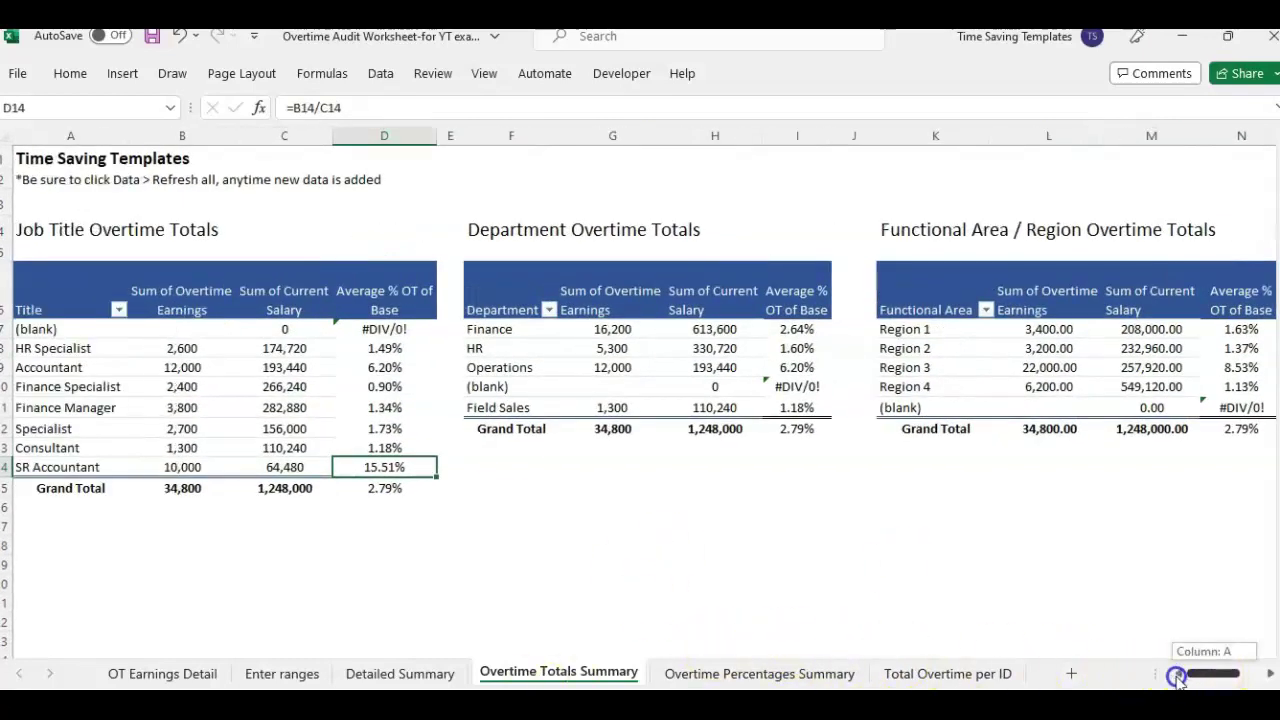
pyautogui.click(76, 470)
pyautogui.click(417, 469)
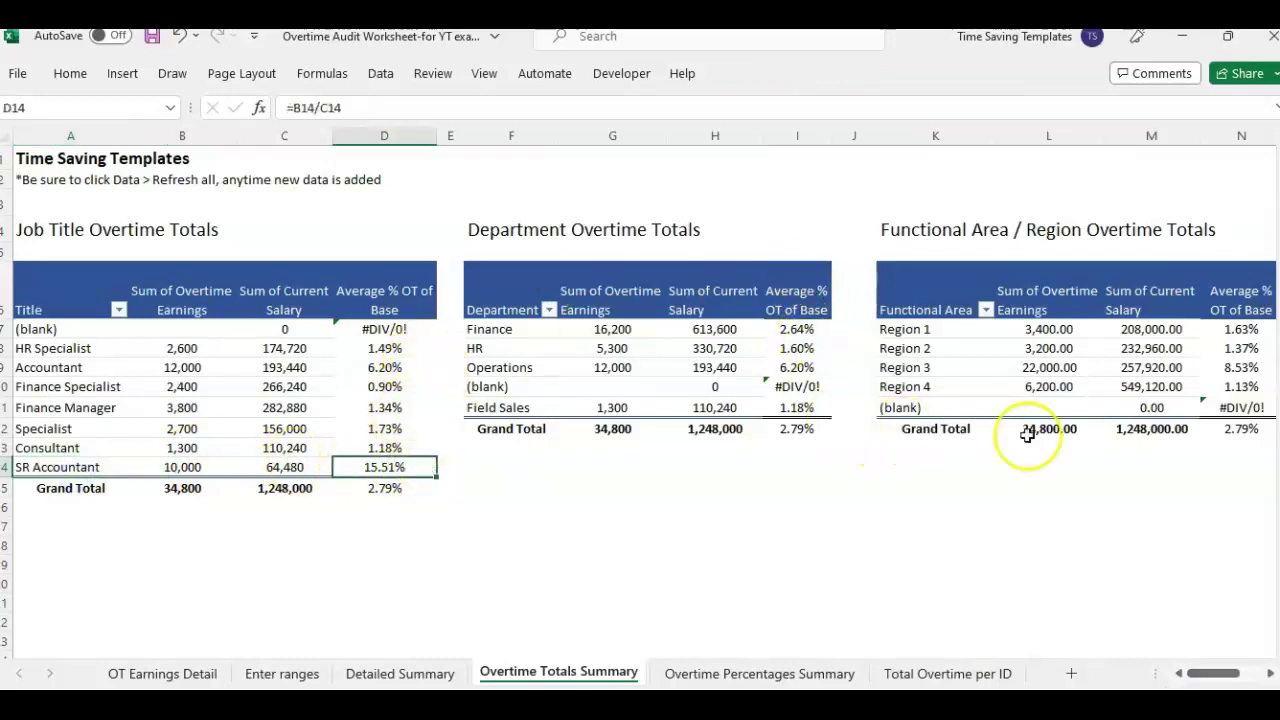
pyautogui.press('Right')
pyautogui.press('Right')
pyautogui.press('Right')
pyautogui.press('Right')
pyautogui.press('Right')
pyautogui.press('Right')
pyautogui.press('Right')
pyautogui.press('Right')
pyautogui.press('Right')
pyautogui.press('Right')
pyautogui.press('Right')
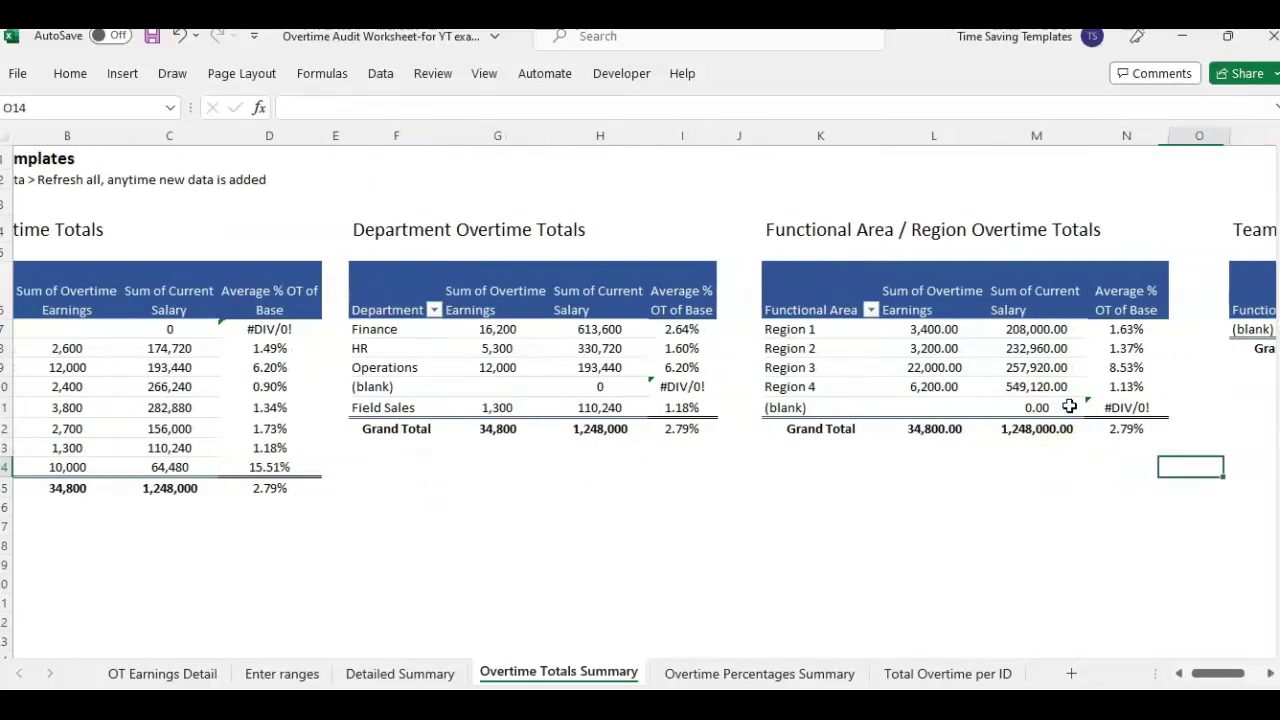
pyautogui.click(1100, 367)
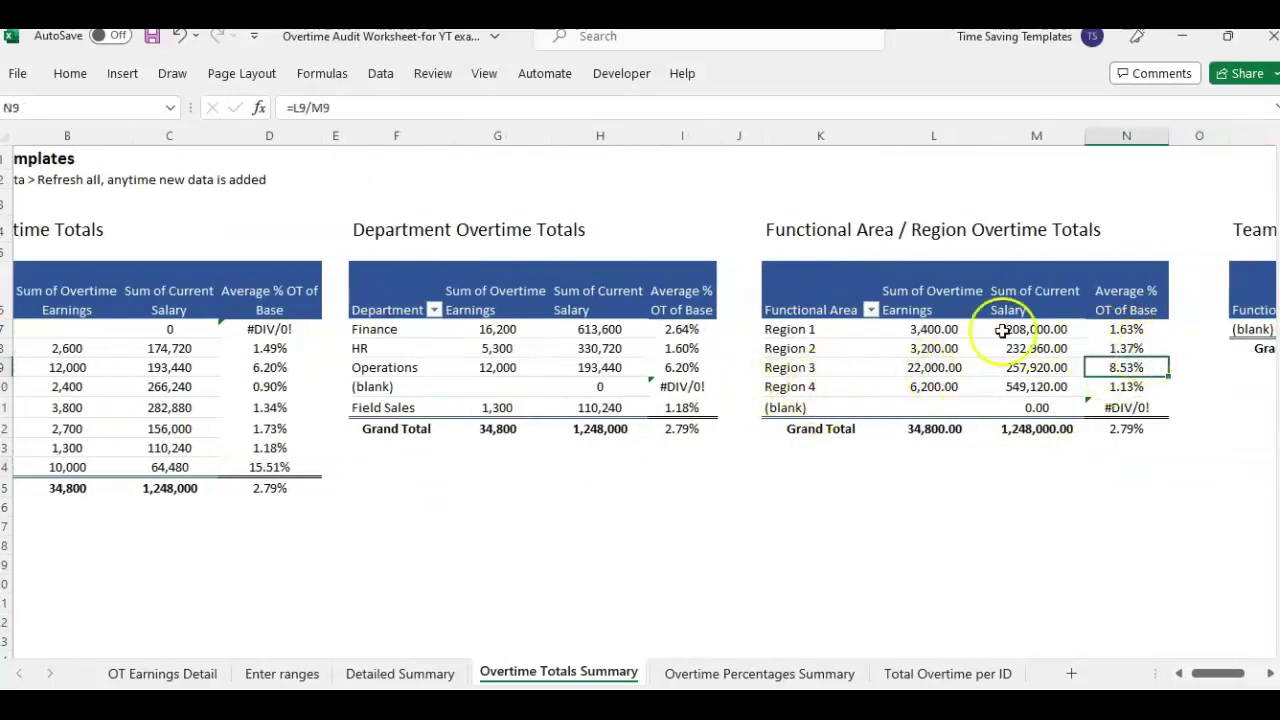
pyautogui.press('Right')
pyautogui.press('Right')
# Inspect the headcounts 8 (0.10%–9.90%) and 2 (10.00%–20.00%) in the Overtime Percentages Summary pivot
pyautogui.click(760, 674)
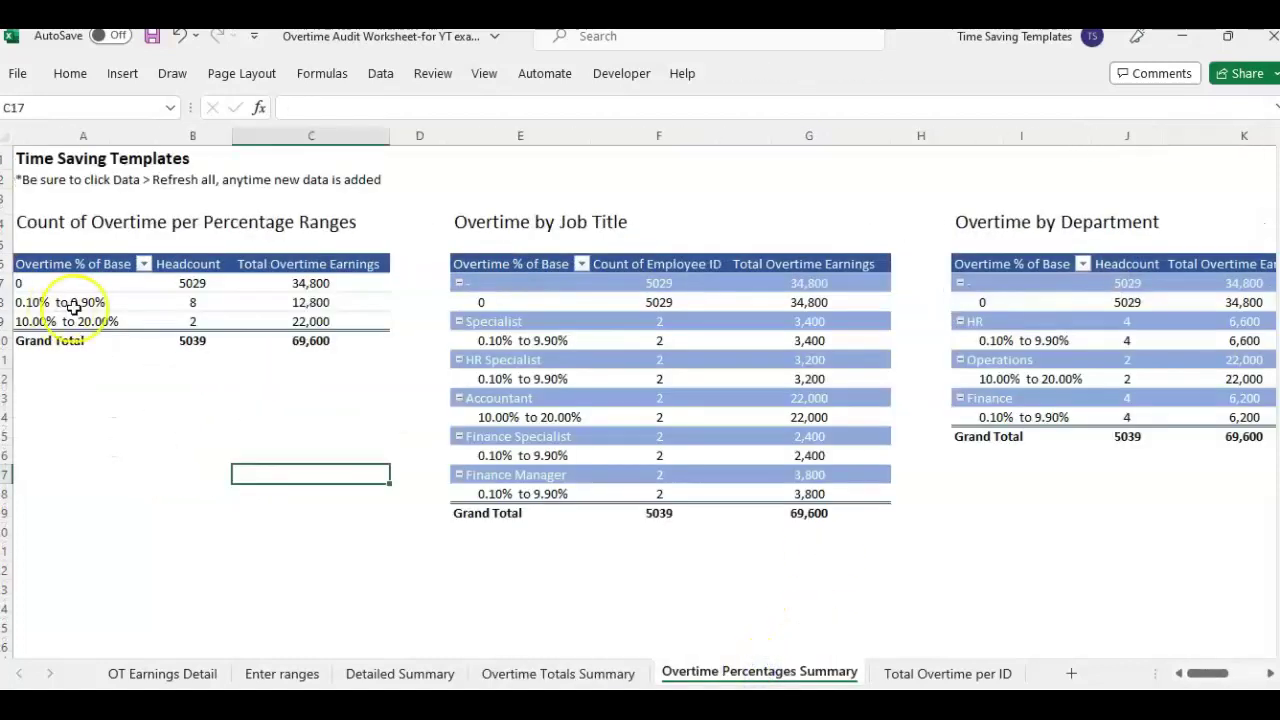
pyautogui.click(192, 302)
pyautogui.click(114, 374)
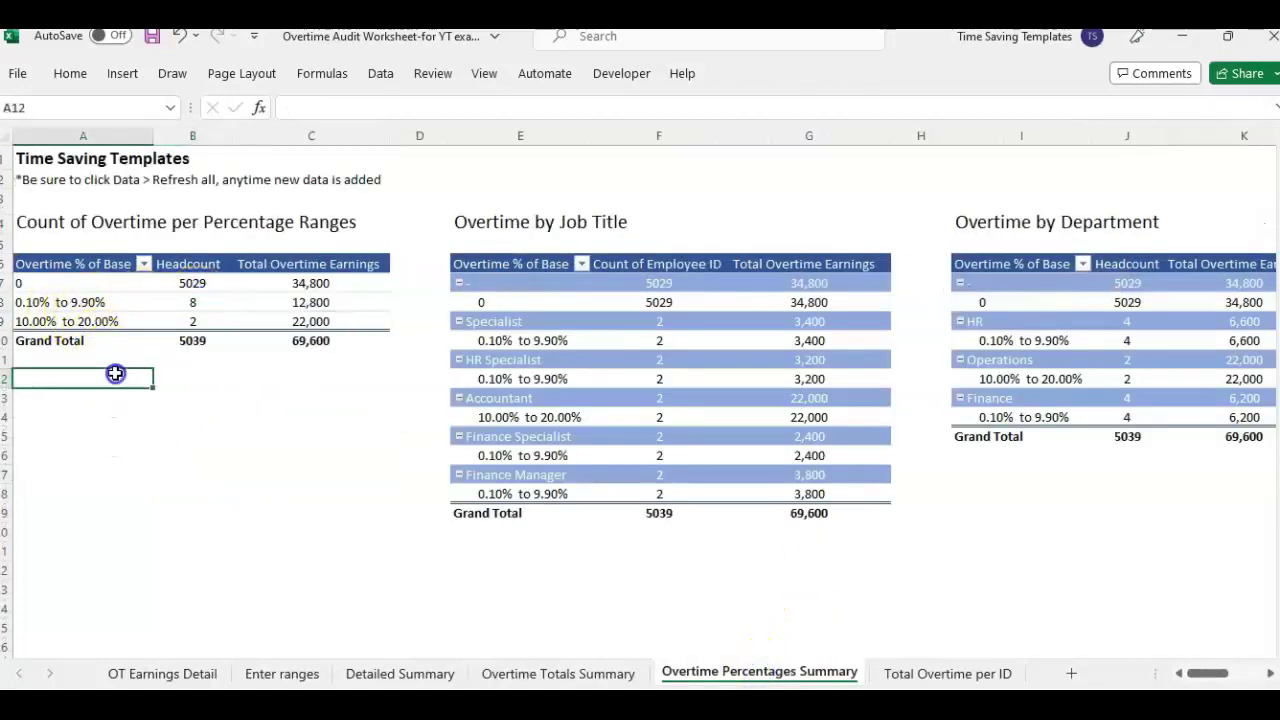
pyautogui.moveTo(198, 302); pyautogui.dragTo(205, 322)
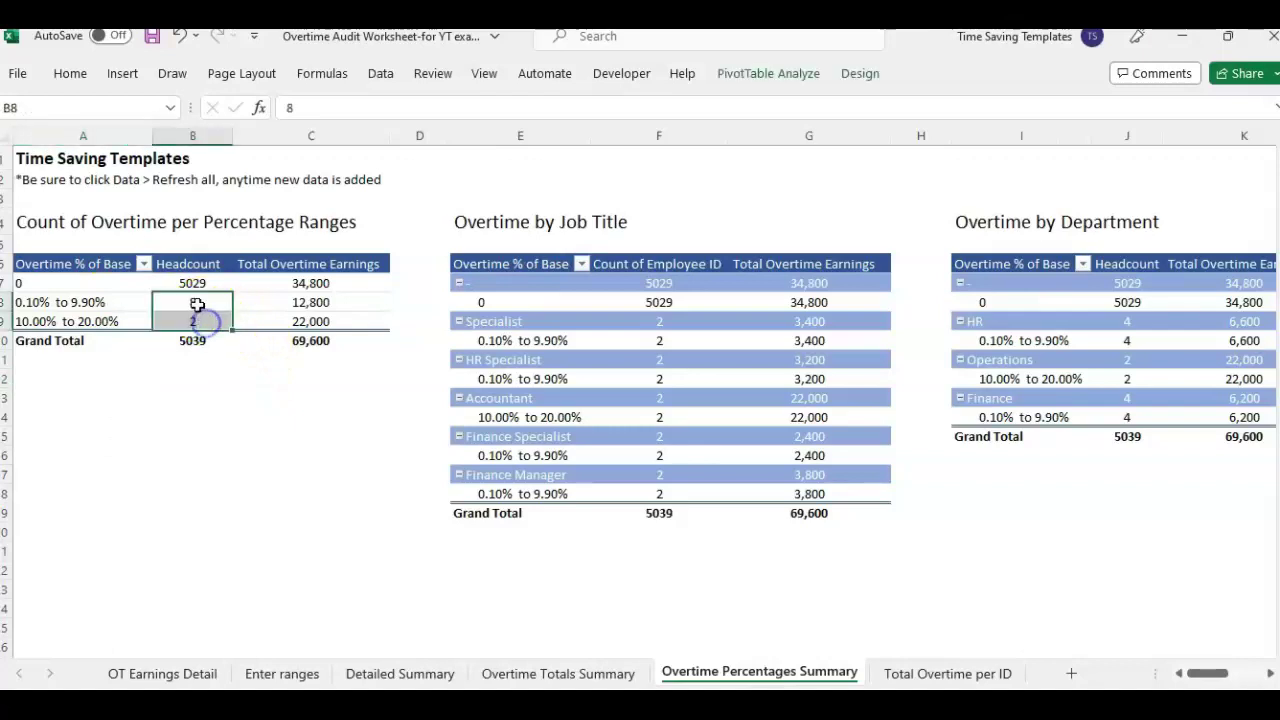
pyautogui.click(197, 305)
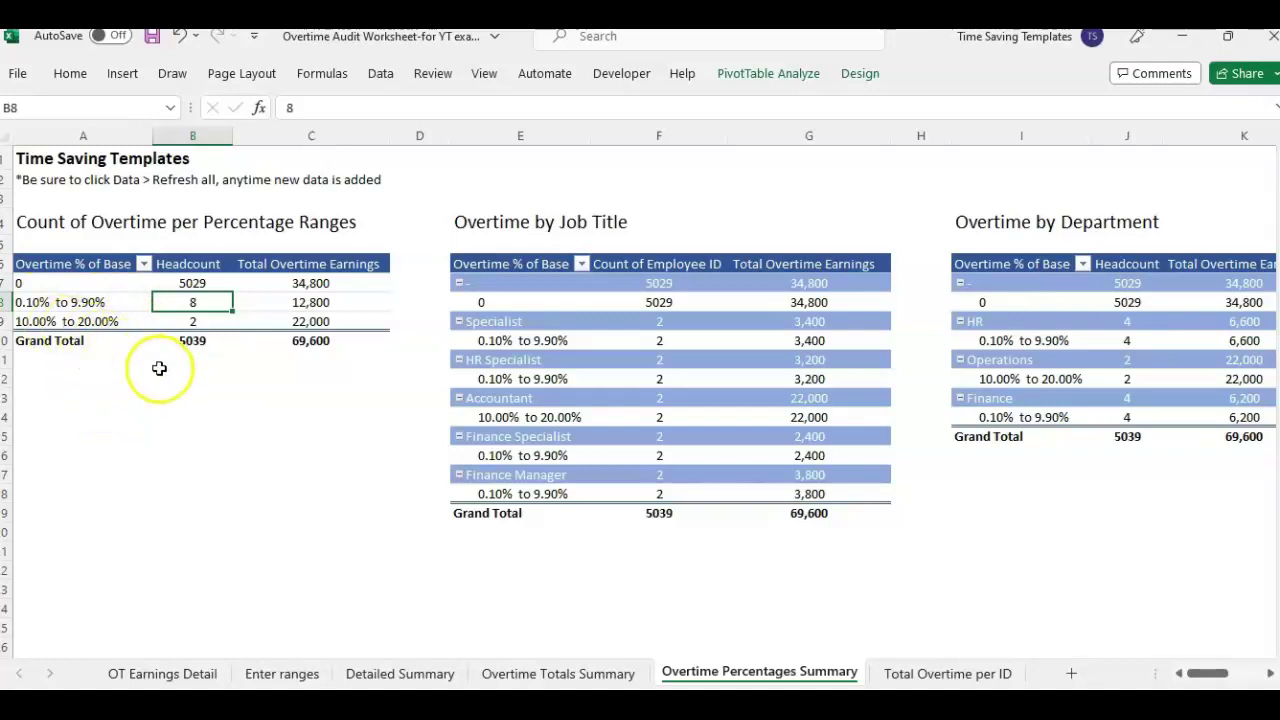
pyautogui.click(205, 322)
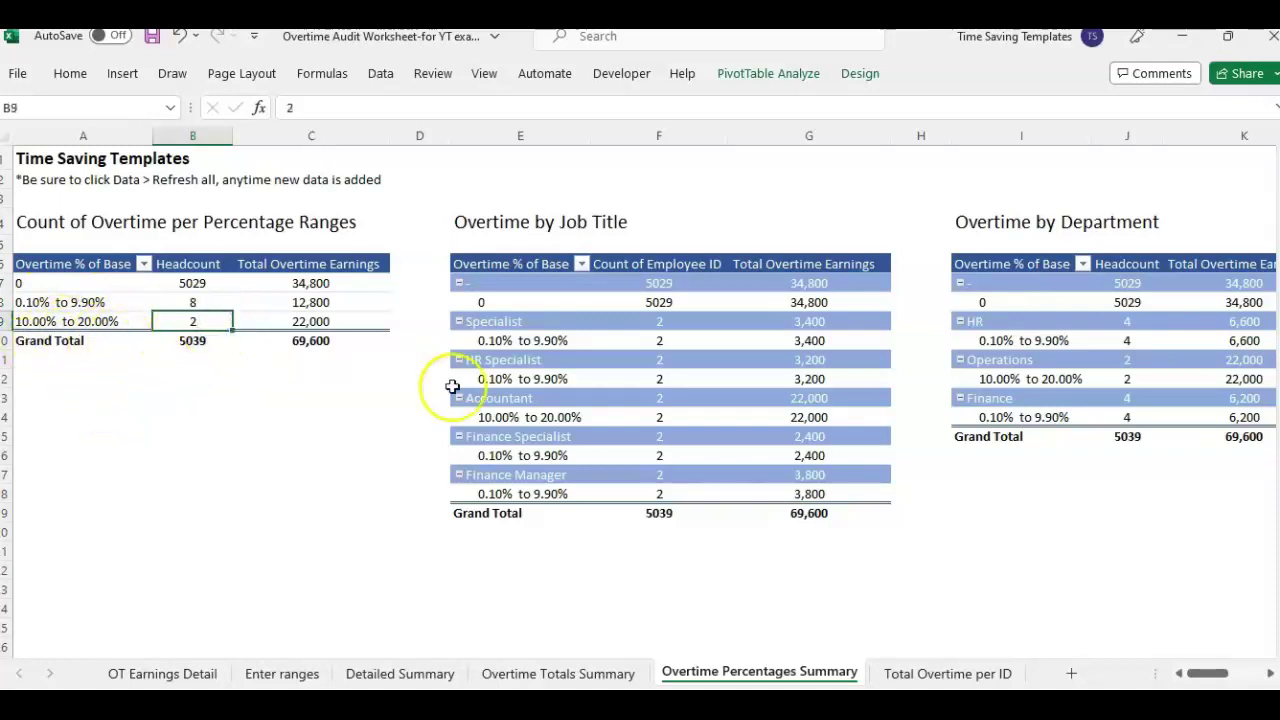
pyautogui.moveTo(1208, 675); pyautogui.dragTo(1150, 677)
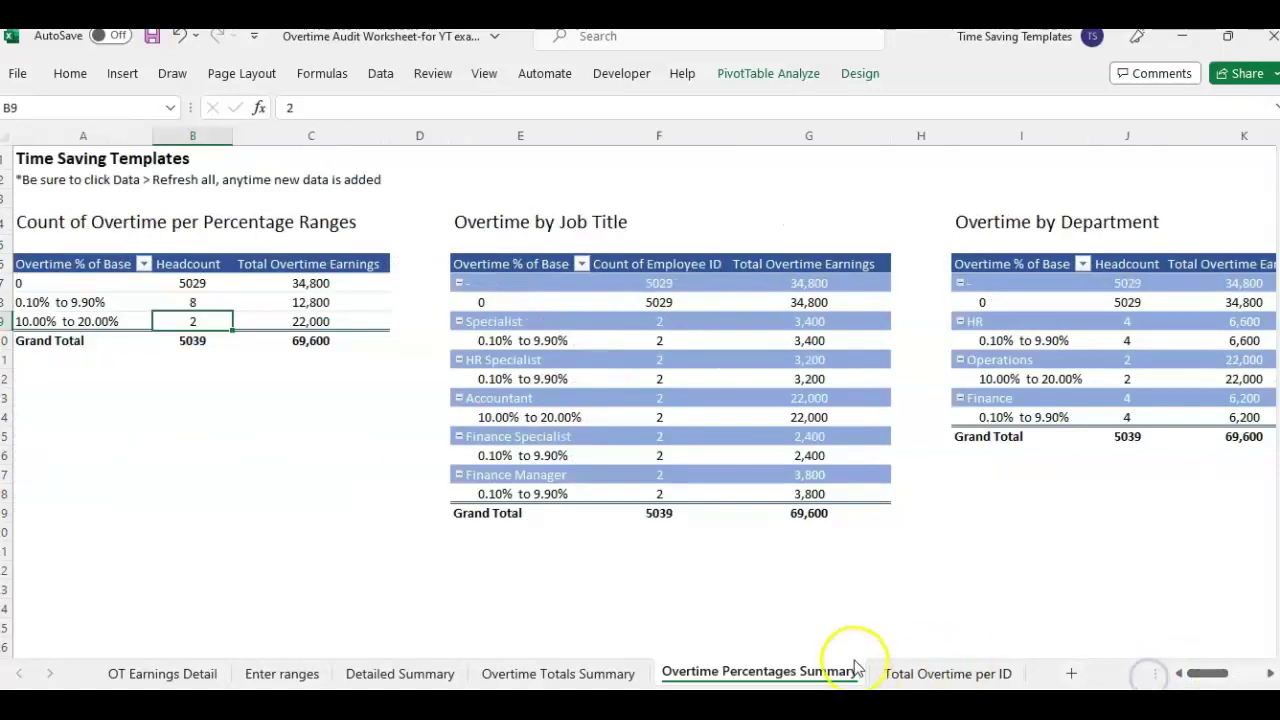
# Go to the Total Overtime per ID sheet
pyautogui.click(947, 673)
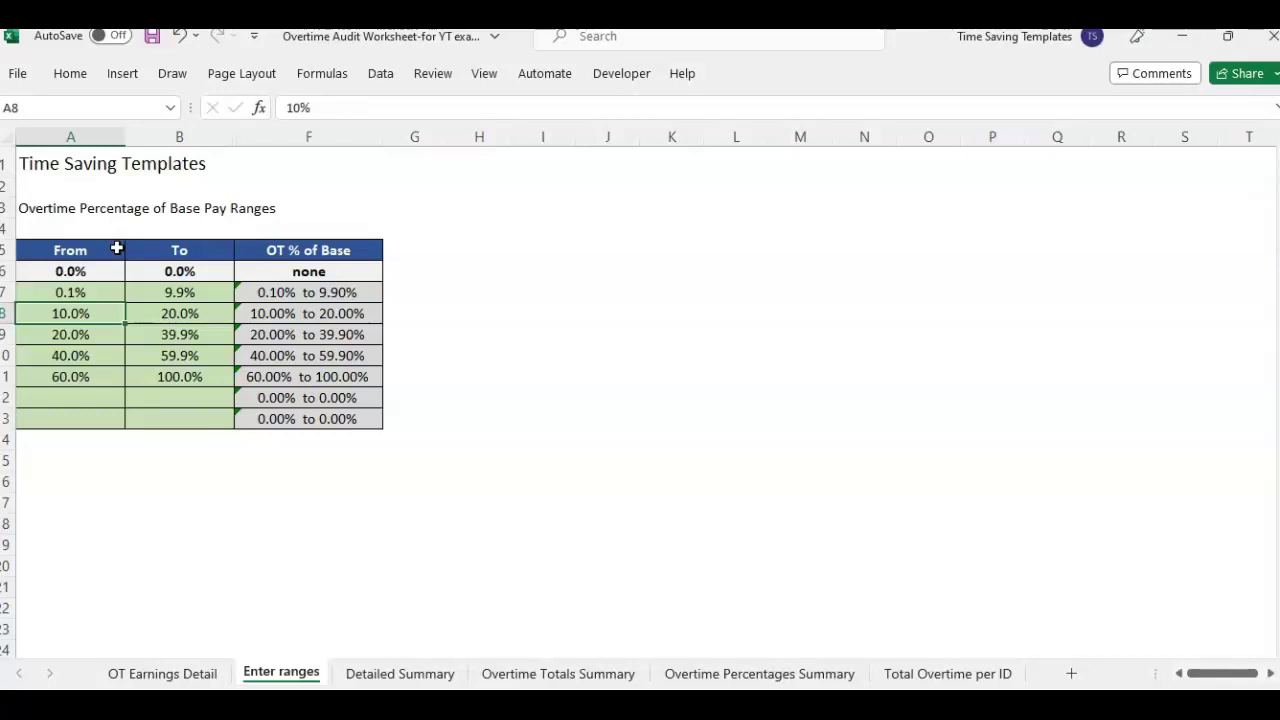
# Change the first range's upper limit from 9.9% to 5%
pyautogui.moveTo(165, 313); pyautogui.dragTo(42, 297)
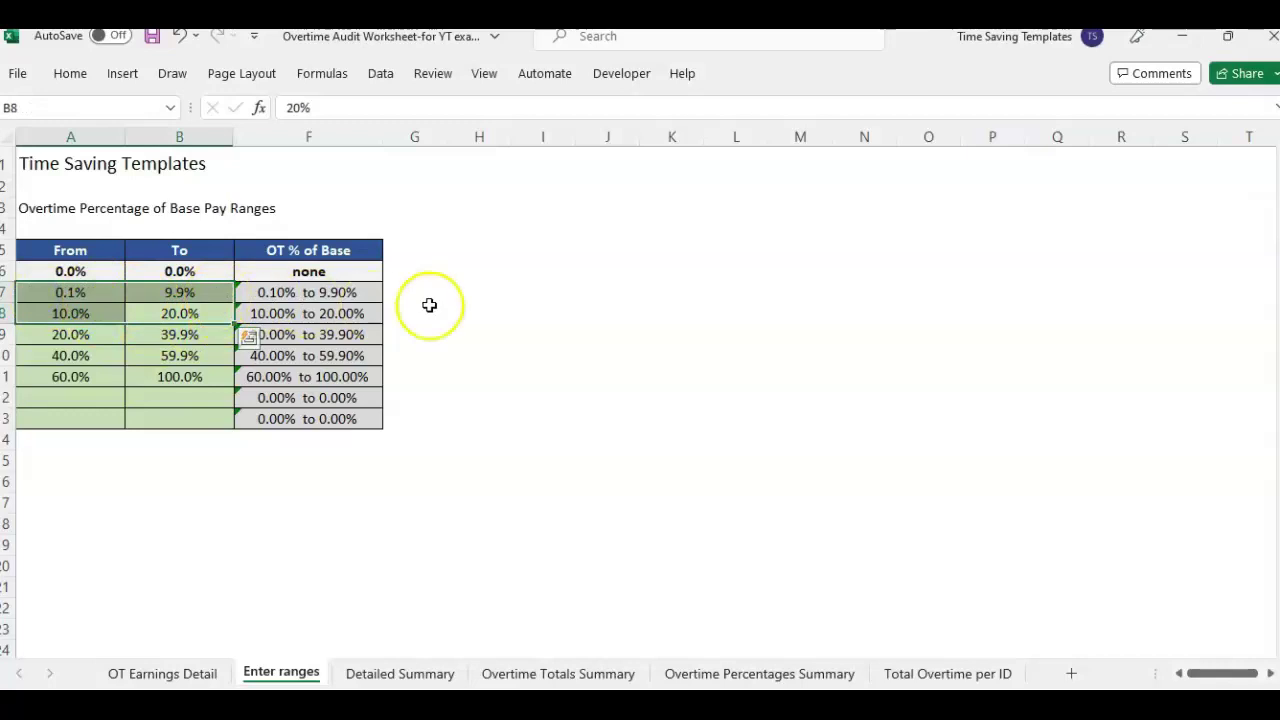
pyautogui.click(72, 293)
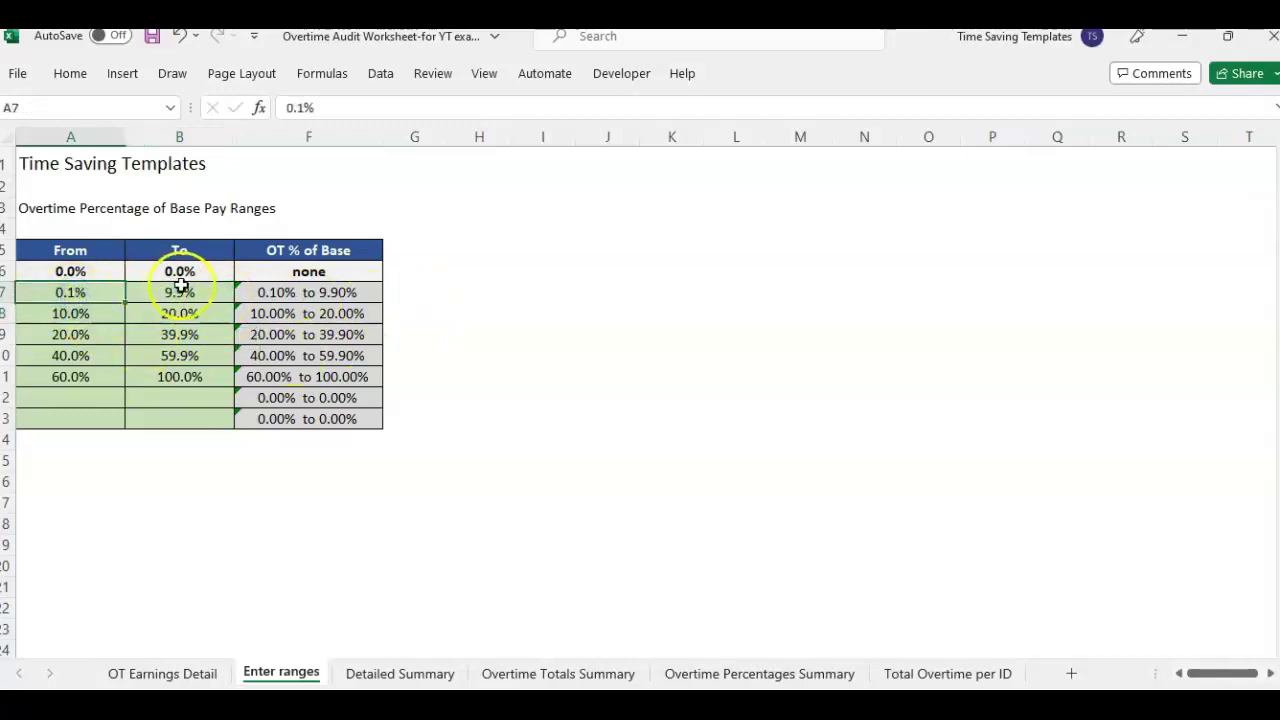
pyautogui.click(180, 290)
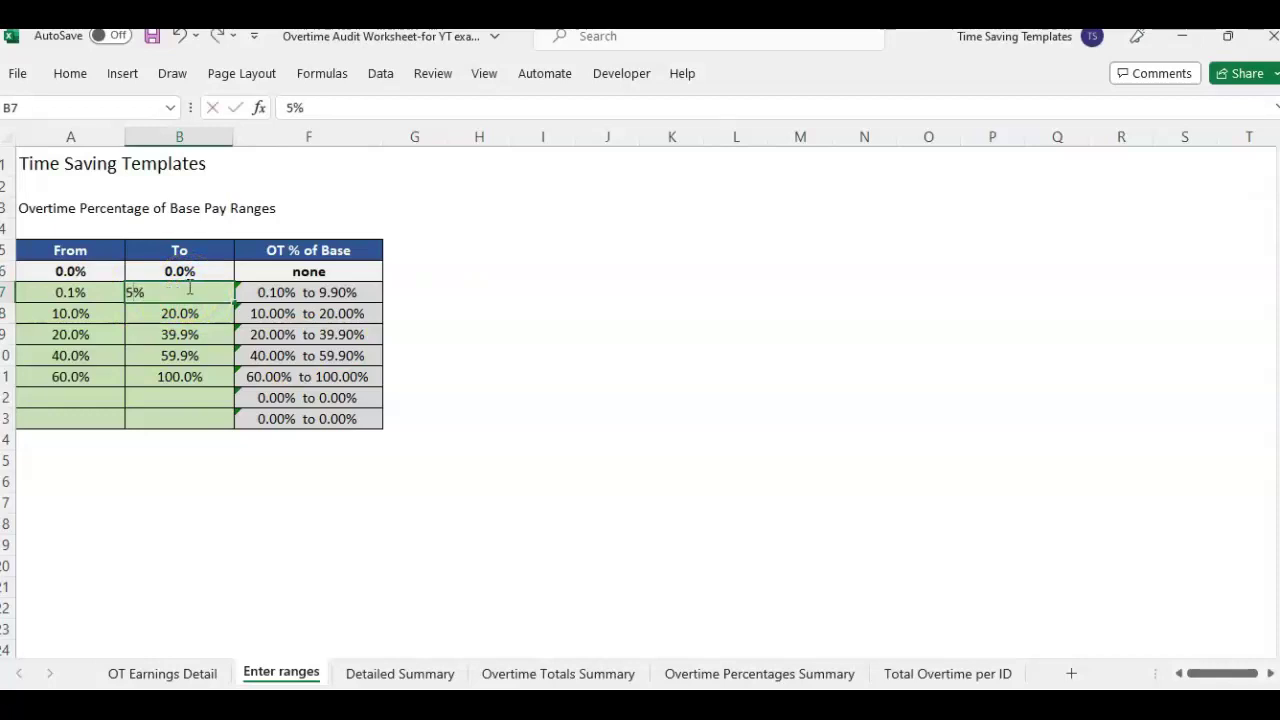
pyautogui.press('Return')
# Set the second overtime range to run from 5.1% to 10%
pyautogui.press('Left')
pyautogui.press('Up')
pyautogui.press('Right')
pyautogui.press('Down')
pyautogui.press('Left')
pyautogui.write('5.1')
pyautogui.press('Right')
pyautogui.press('Left')
pyautogui.press('Right')
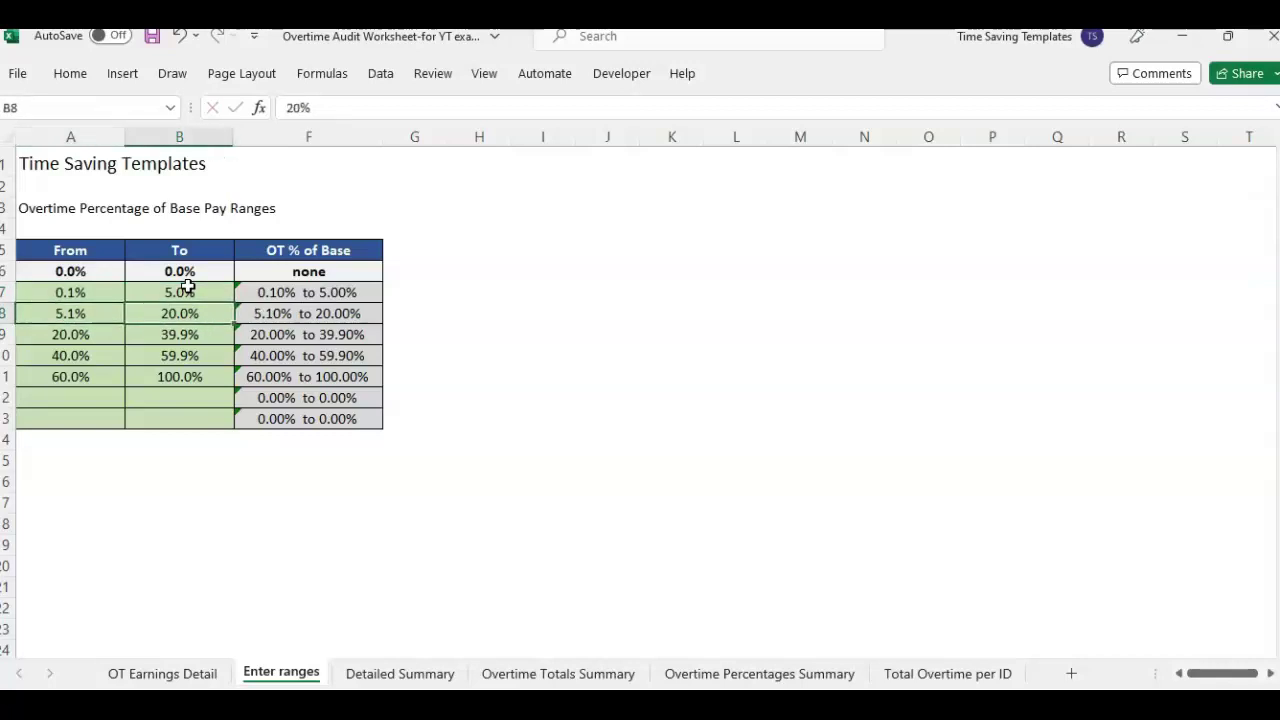
pyautogui.write('10%')
pyautogui.press('Return')
# Set the third range's upper limit to 20% and clear the 40% and 60% range rows
pyautogui.write('20%')
pyautogui.press('Return')
pyautogui.press('Left')
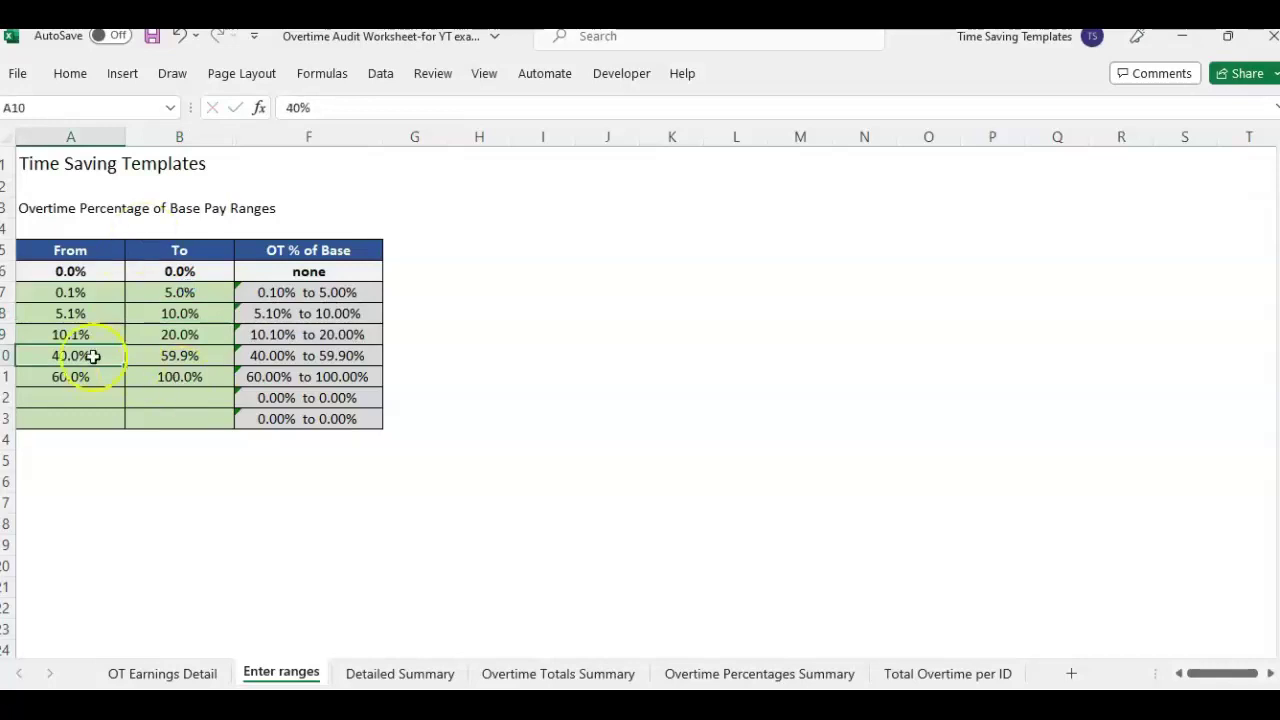
pyautogui.moveTo(86, 356); pyautogui.dragTo(165, 377)
pyautogui.press('Delete')
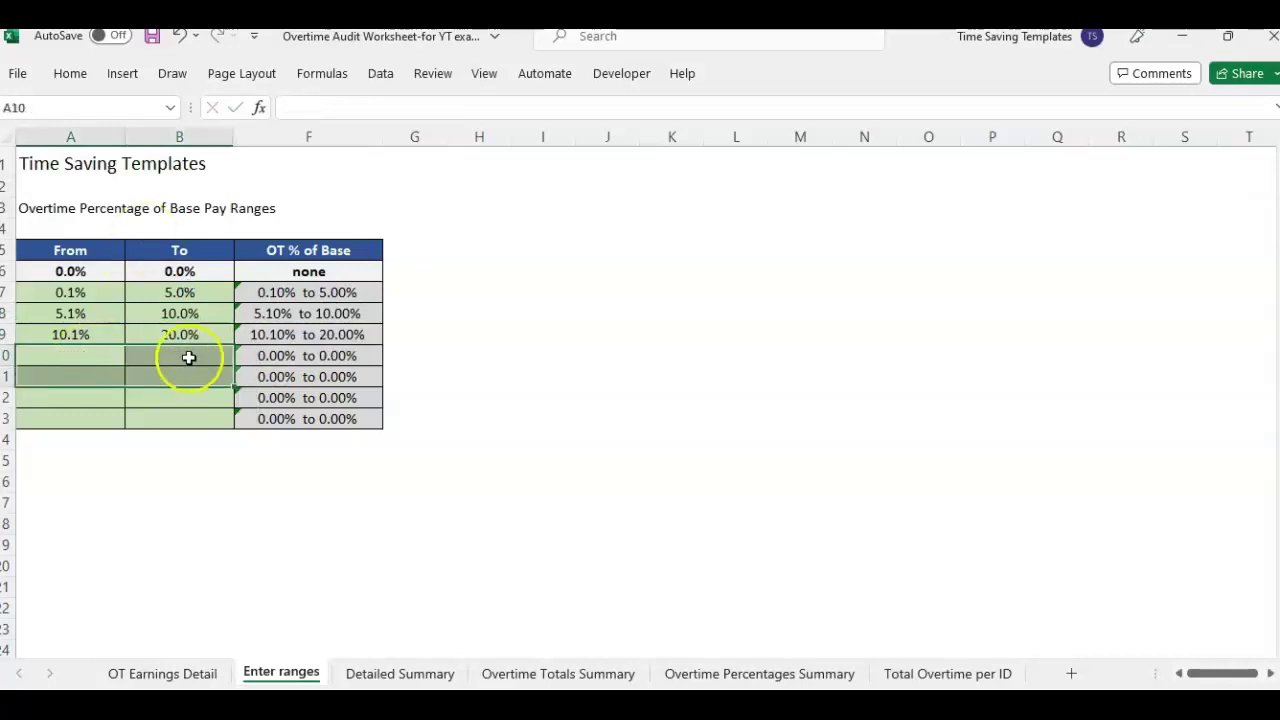
pyautogui.click(188, 355)
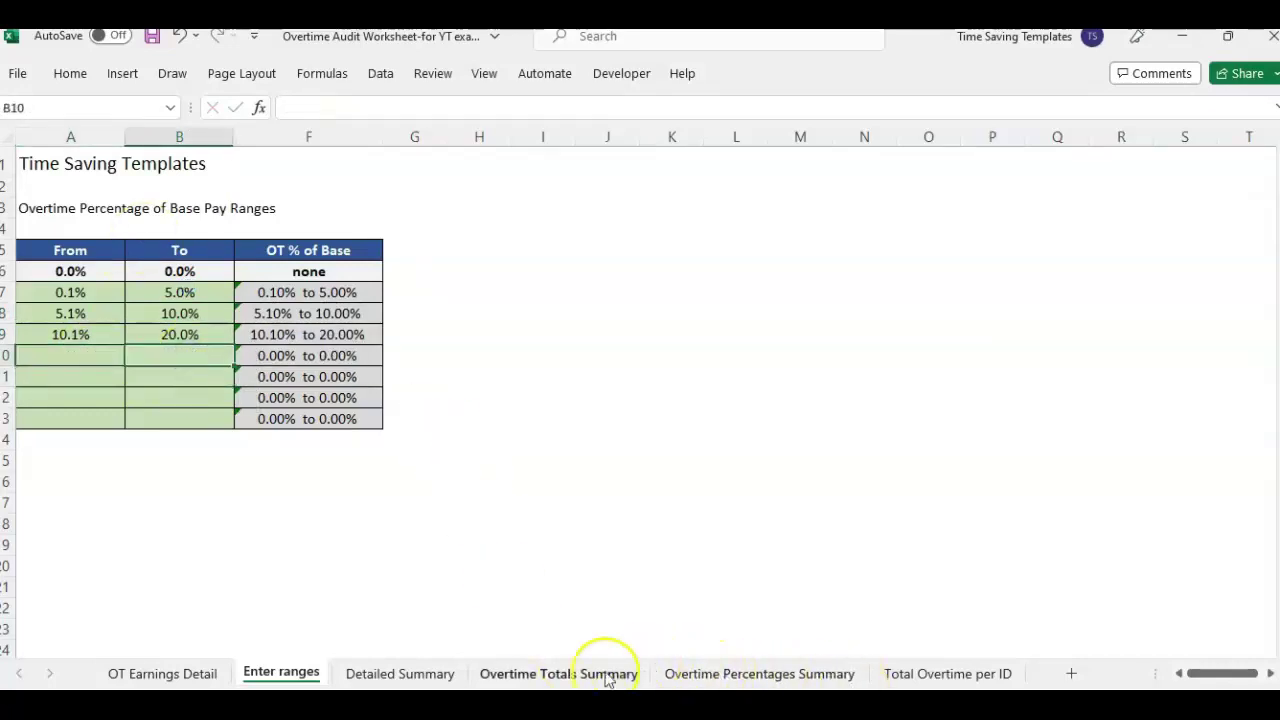
# Refresh all pivot tables from the Overtime Percentages Summary sheet
pyautogui.click(563, 673)
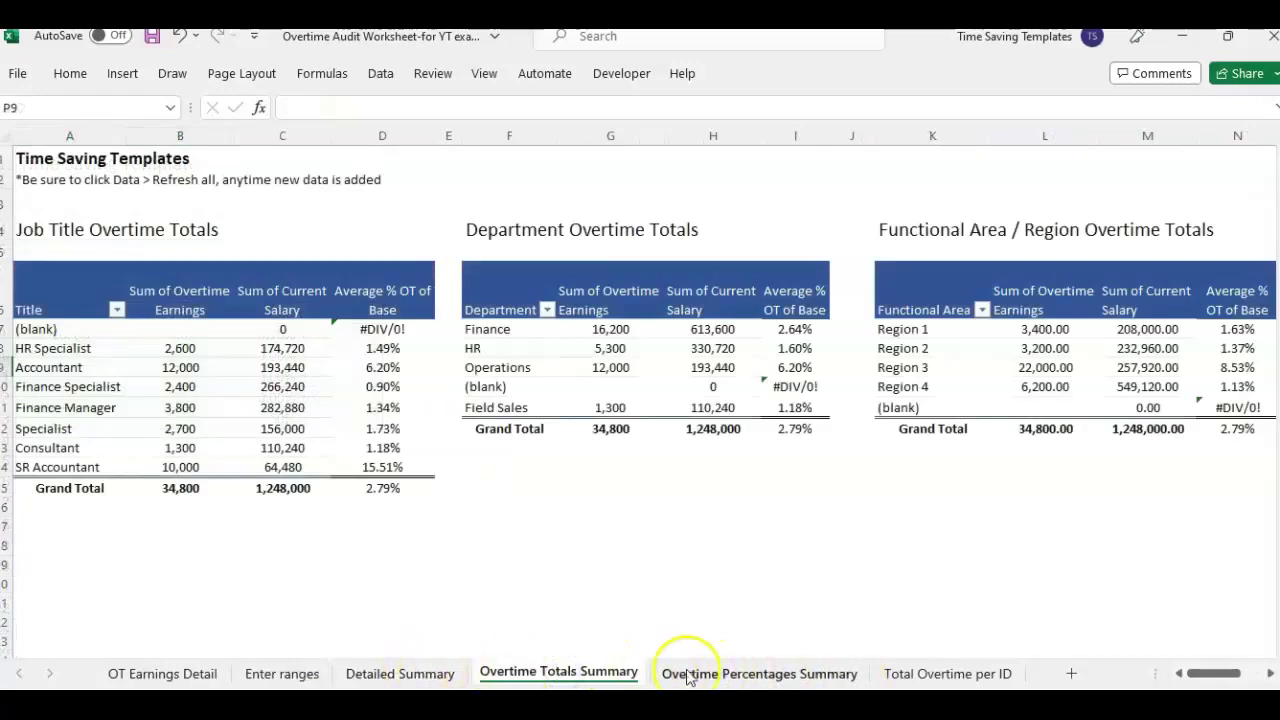
pyautogui.click(718, 675)
pyautogui.click(305, 412)
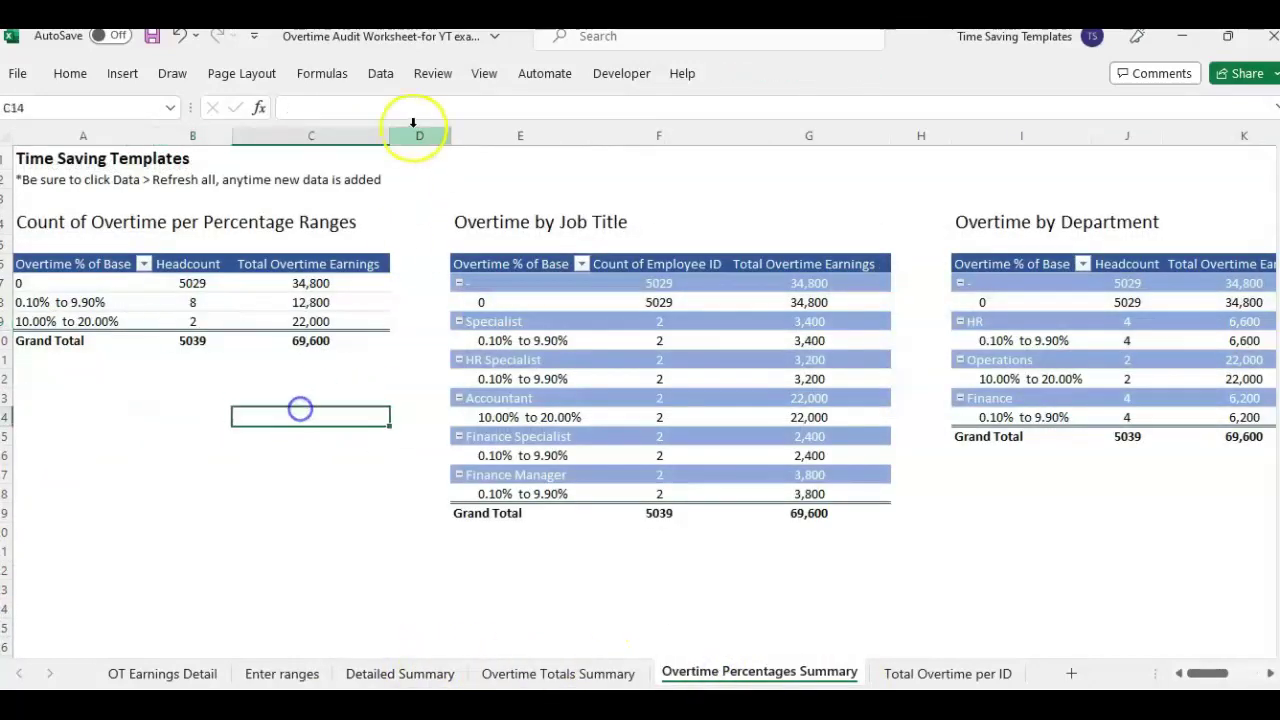
pyautogui.click(379, 80)
pyautogui.click(352, 110)
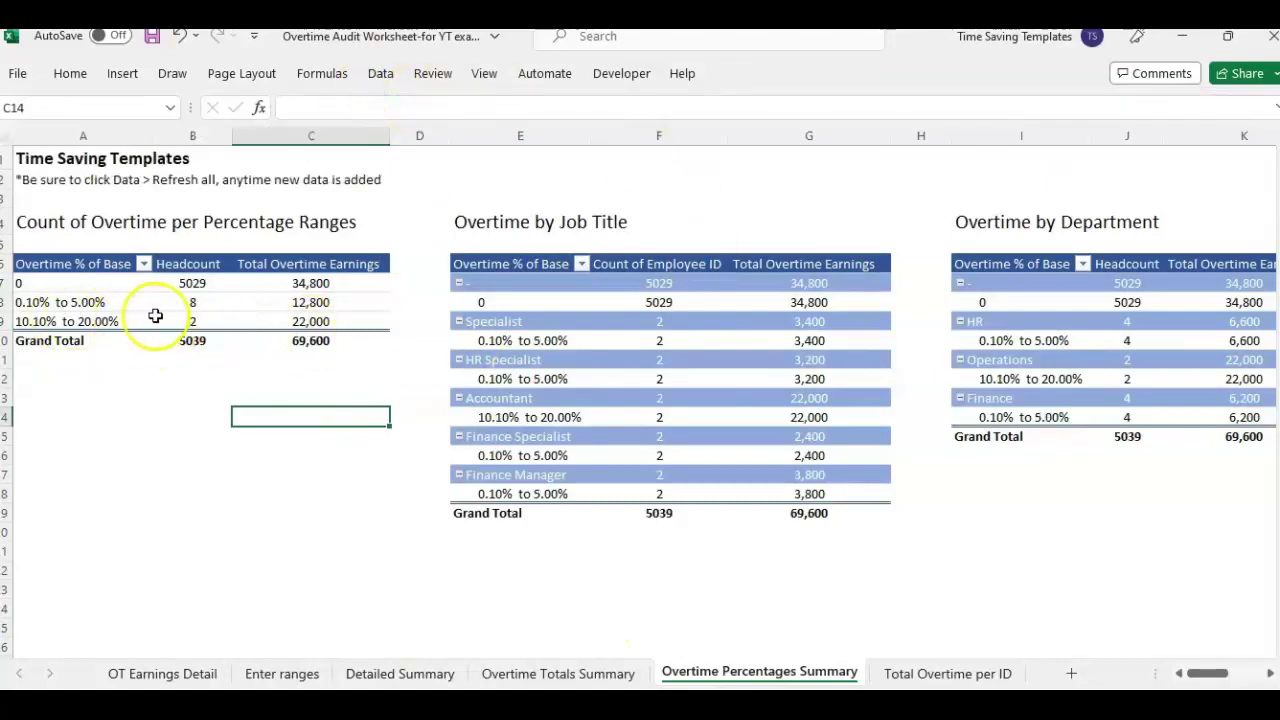
# Compare the new 0.10%–5.00% range label and headcount against the Enter ranges sheet
pyautogui.click(195, 302)
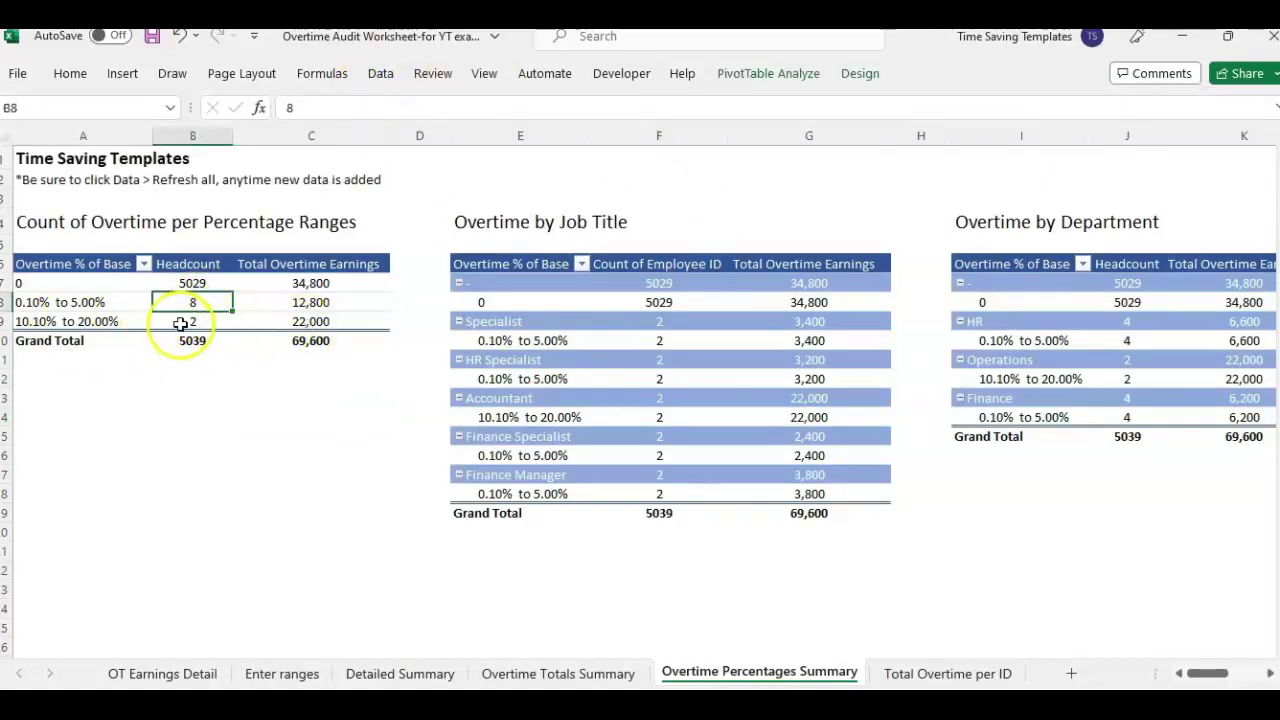
pyautogui.click(94, 301)
pyautogui.click(311, 417)
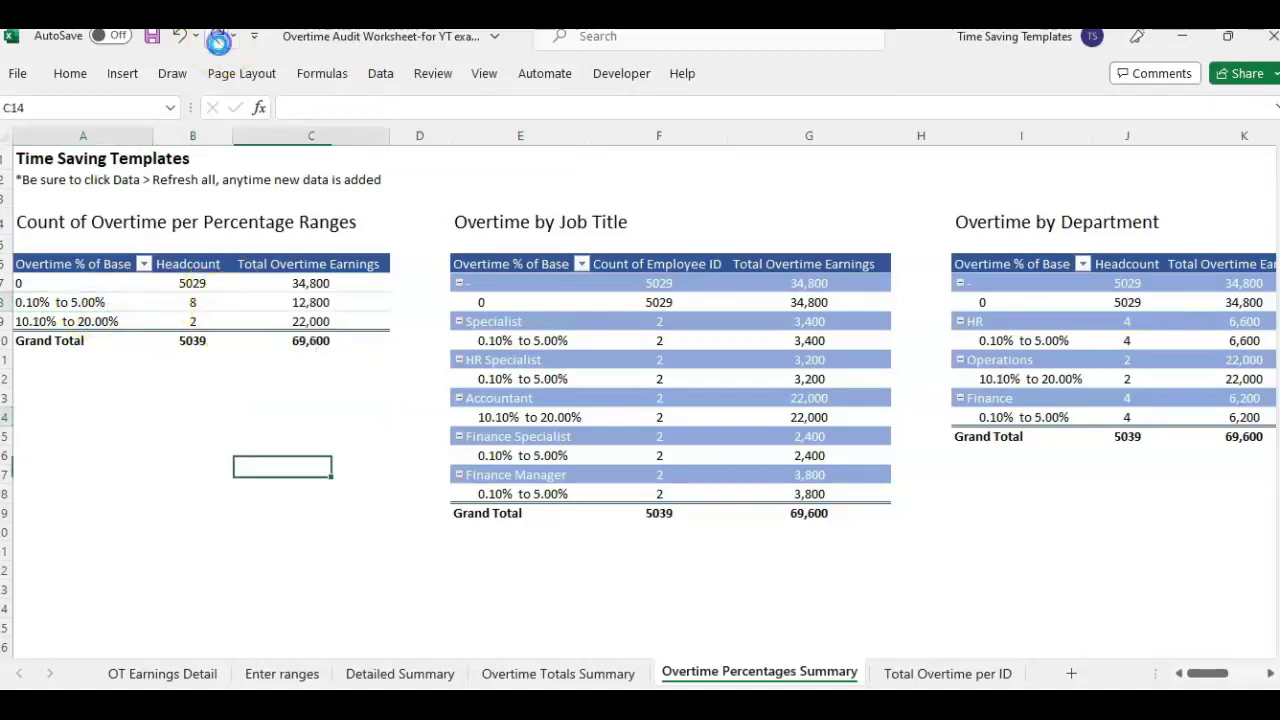
pyautogui.click(75, 293)
pyautogui.click(100, 302)
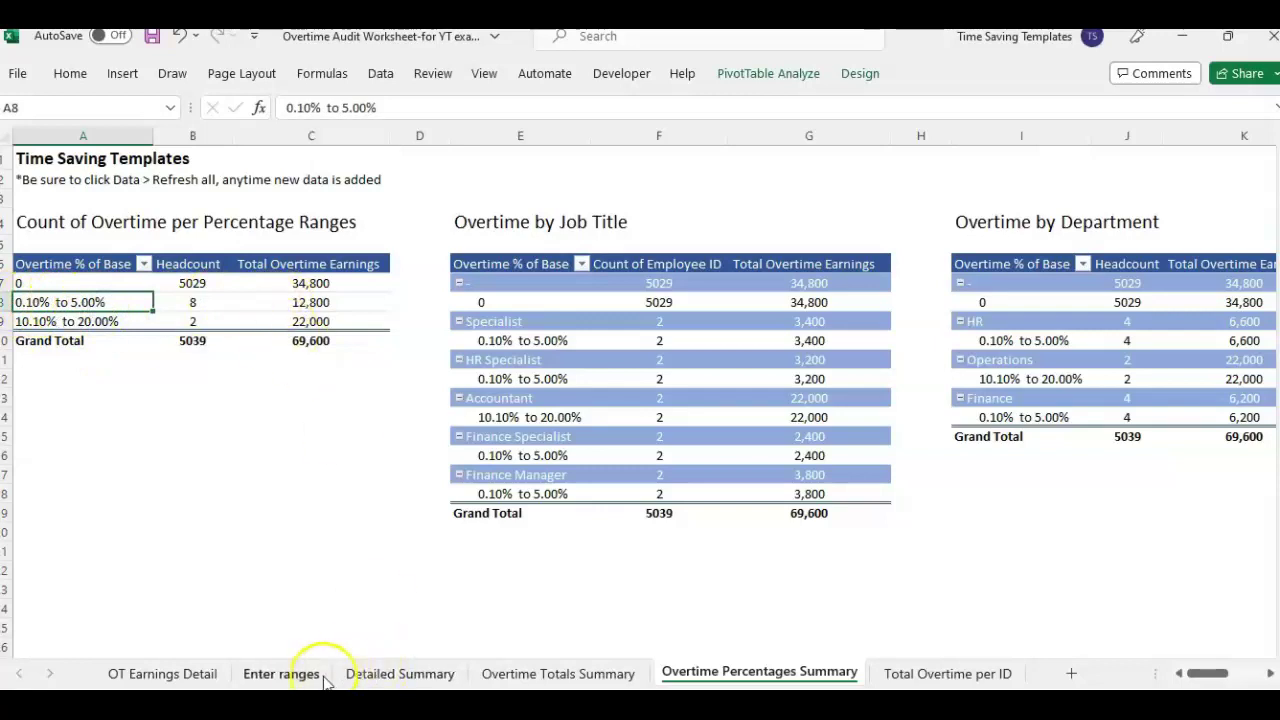
pyautogui.click(281, 674)
pyautogui.moveTo(100, 305); pyautogui.dragTo(179, 313)
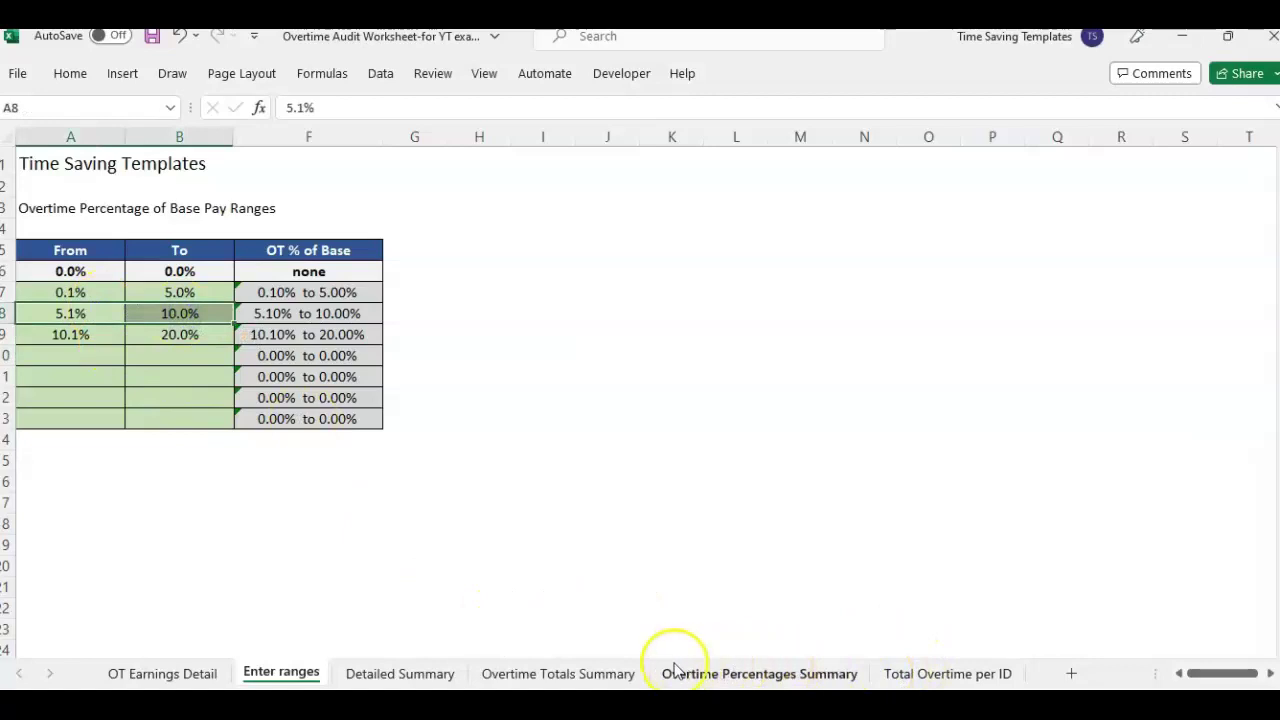
pyautogui.click(724, 671)
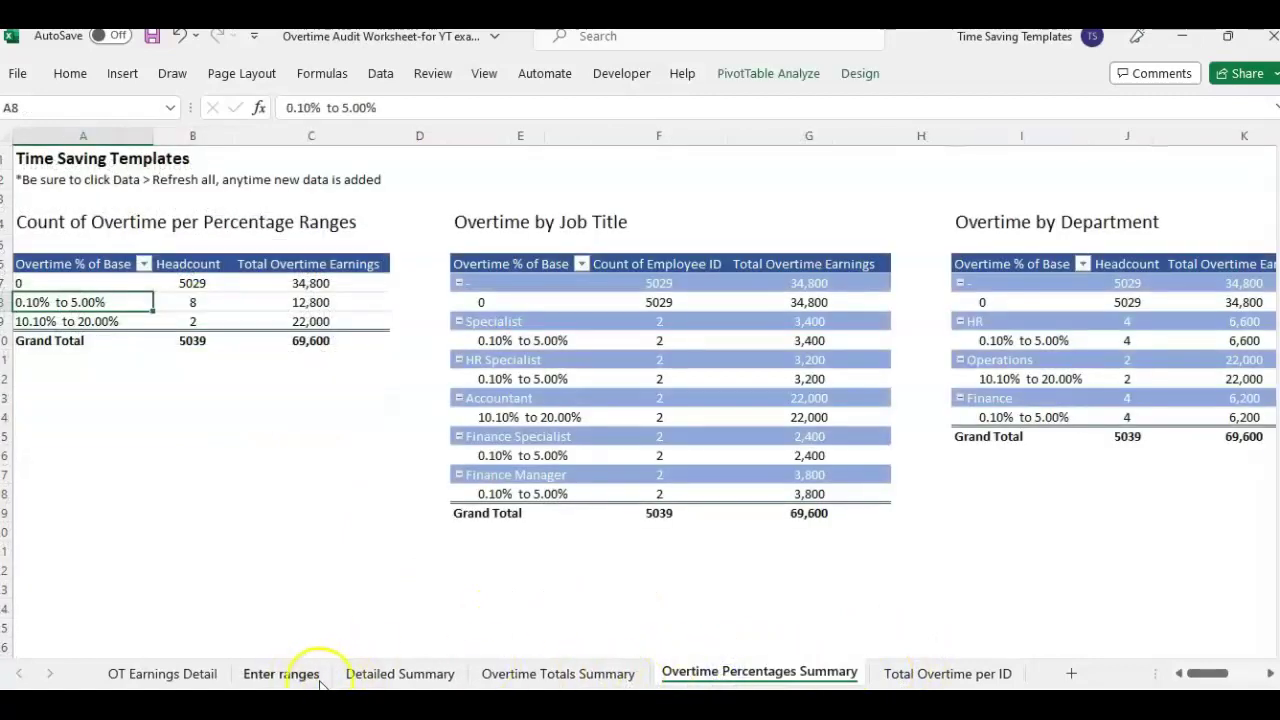
# Inspect the Detailed Summary's ranges column and the overtime percentage formulas in F7 and F13
pyautogui.click(395, 674)
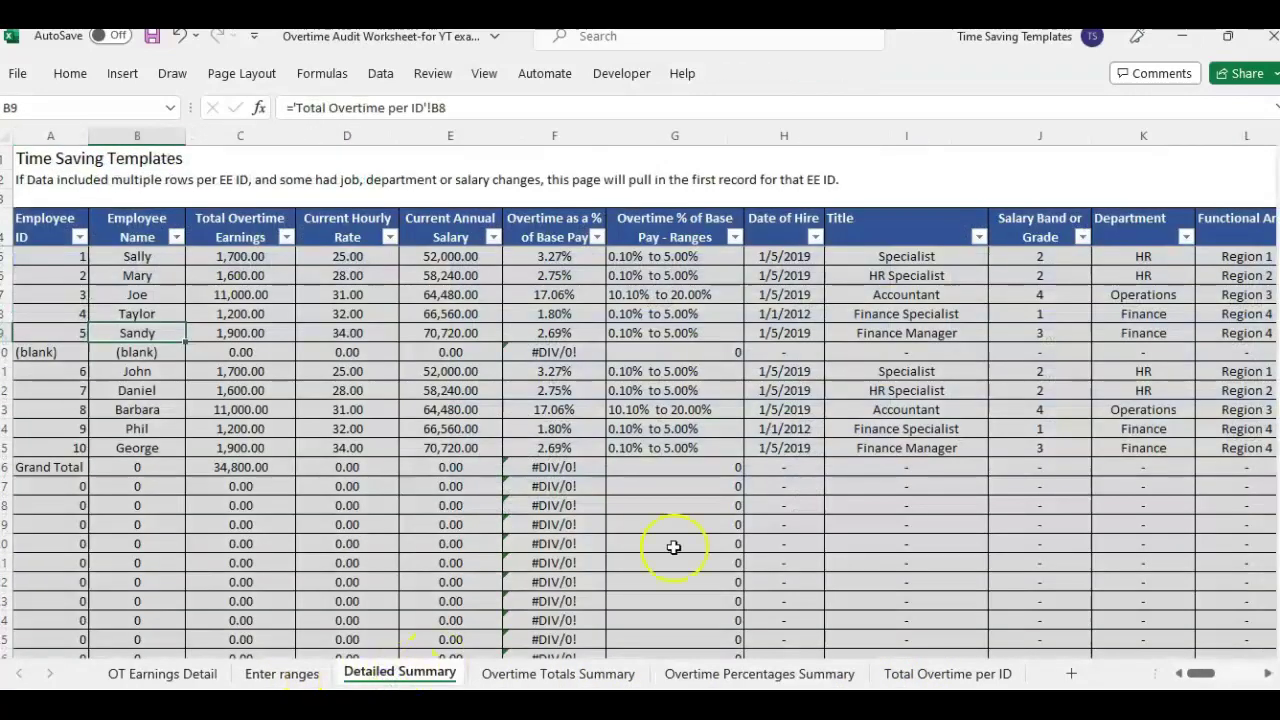
pyautogui.click(703, 234)
pyautogui.click(703, 218)
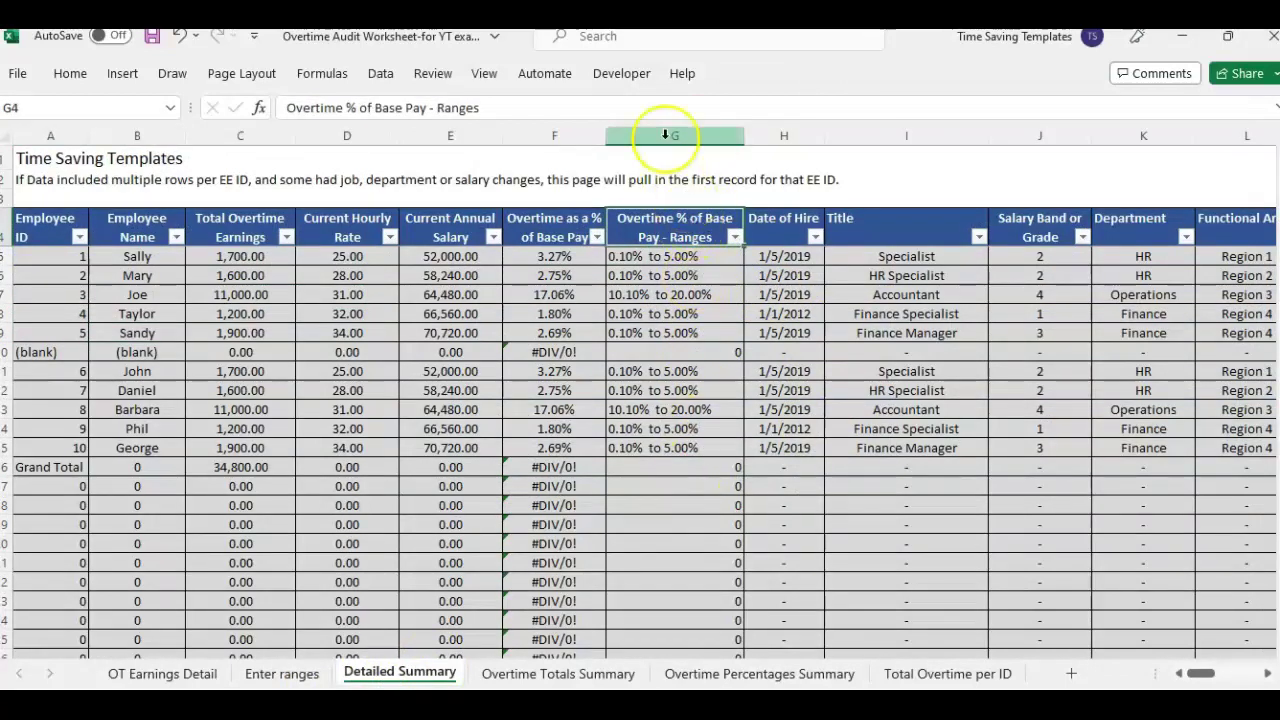
pyautogui.click(734, 240)
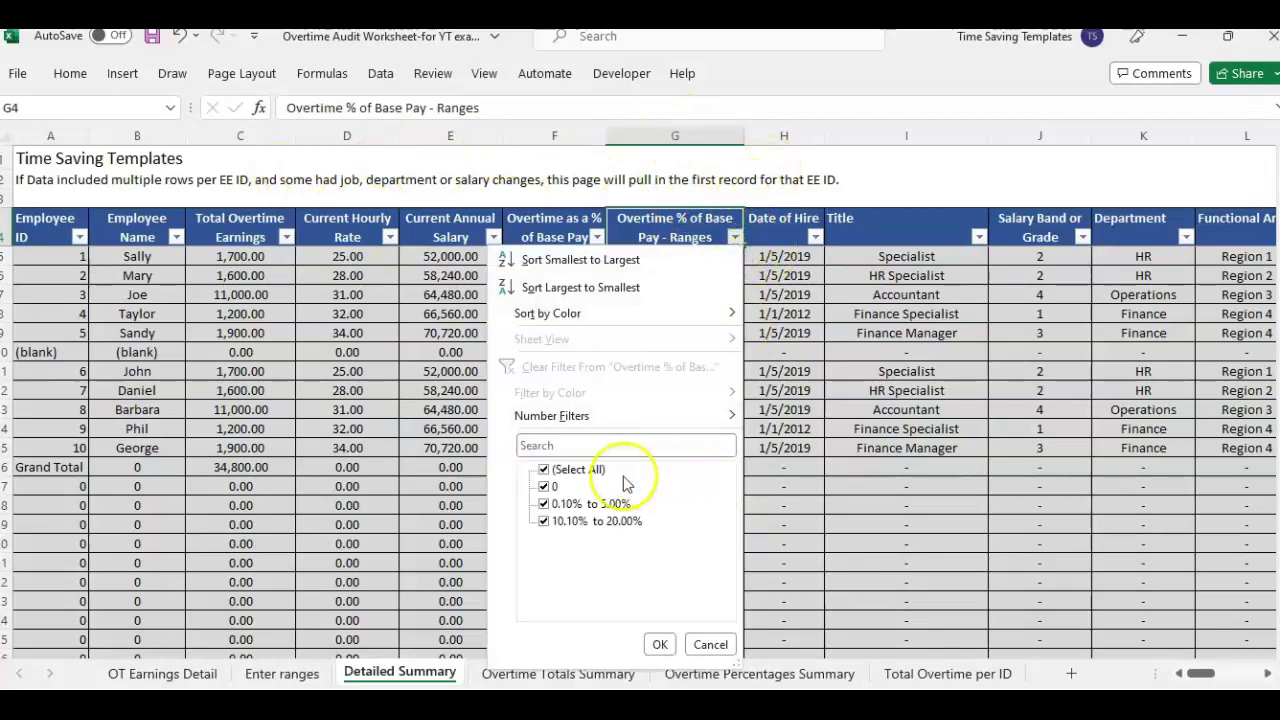
pyautogui.click(554, 228)
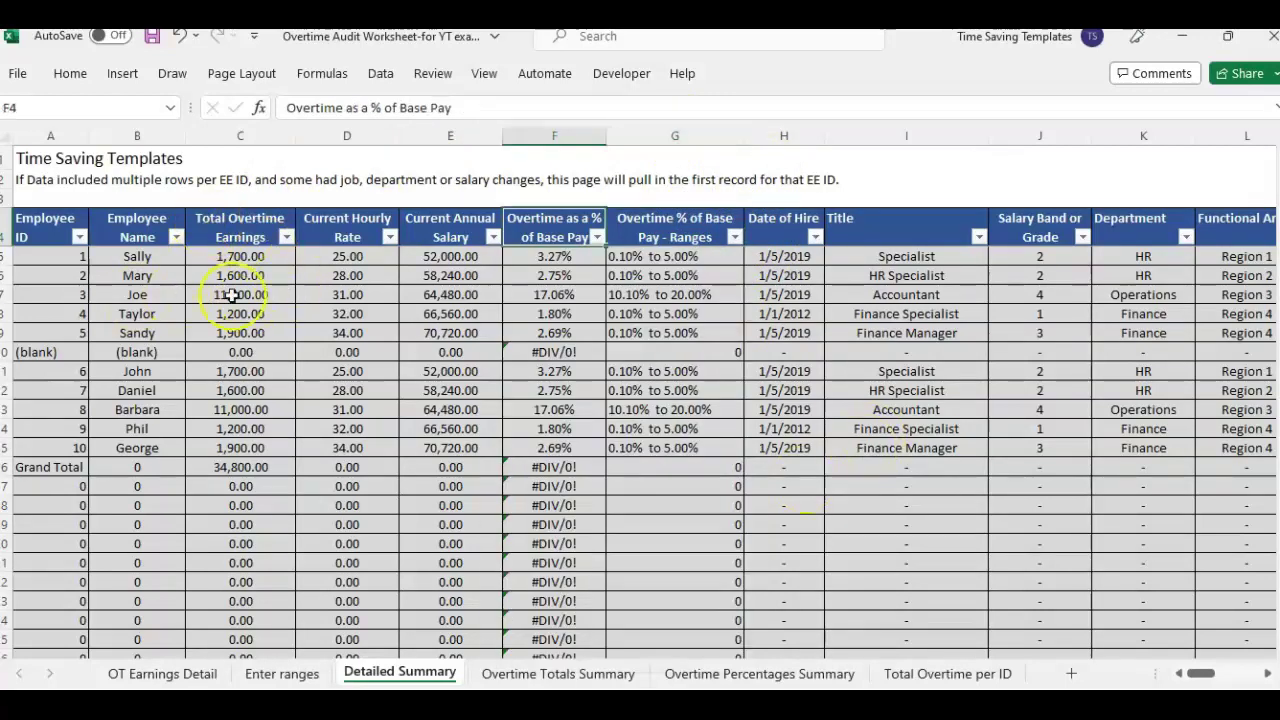
pyautogui.click(556, 293)
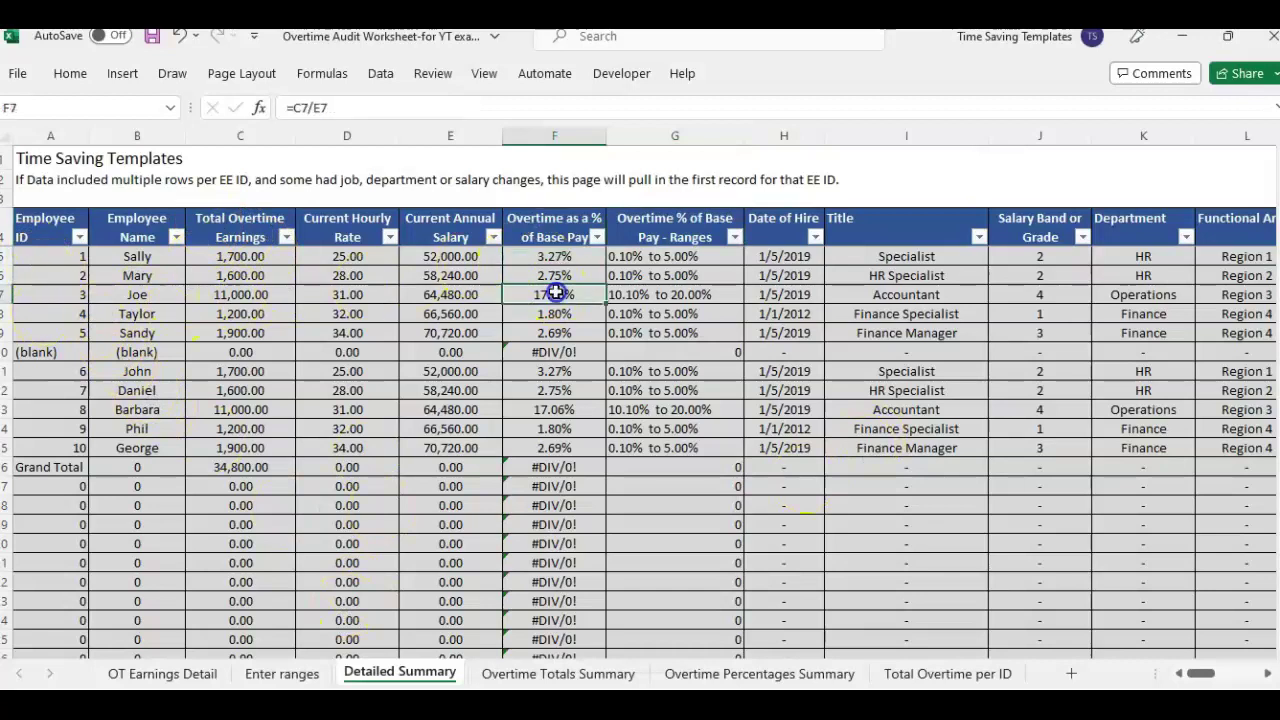
pyautogui.click(587, 412)
pyautogui.click(589, 290)
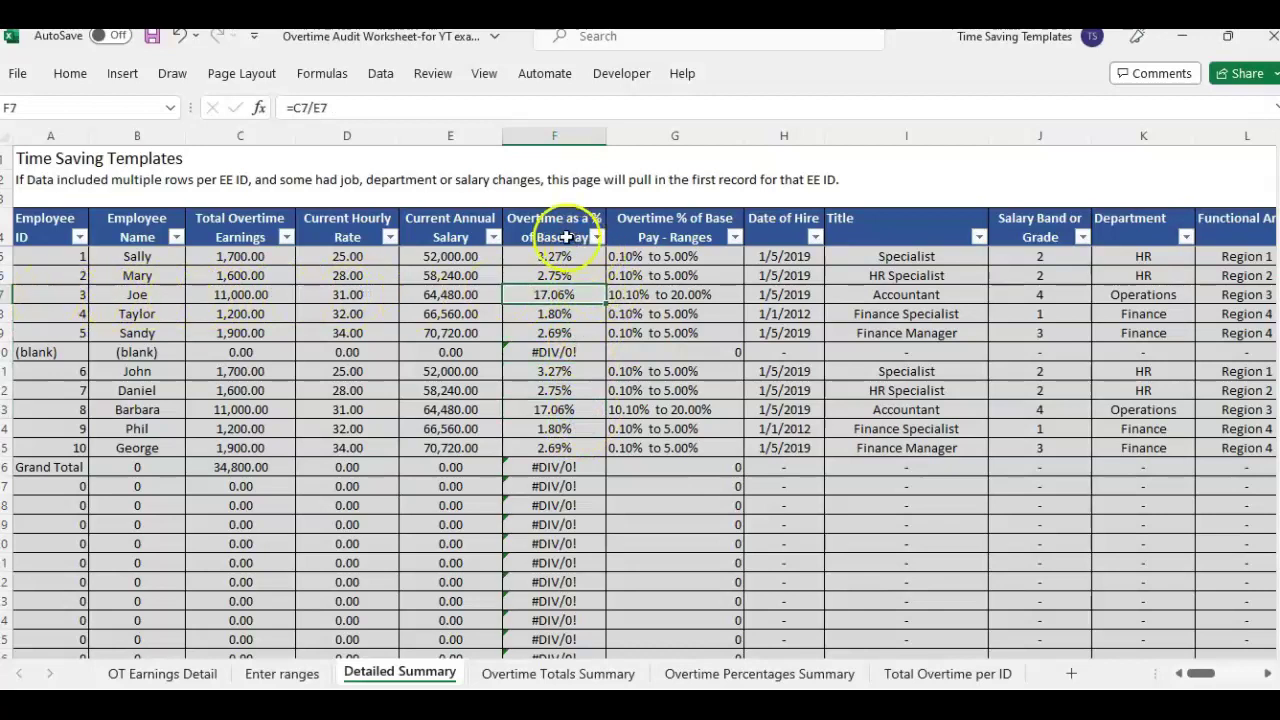
# Filter the Overtime as a % of Base Pay column to show only 17.06% rows
pyautogui.click(597, 237)
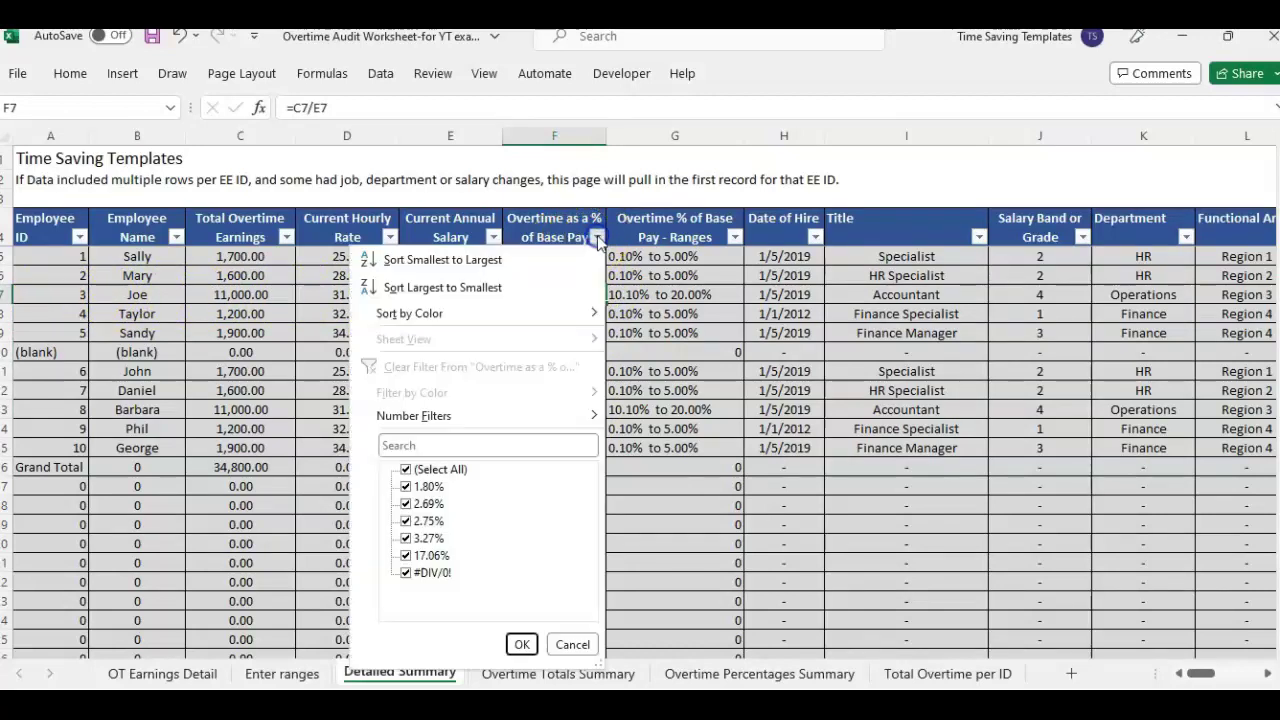
pyautogui.click(440, 470)
pyautogui.click(406, 555)
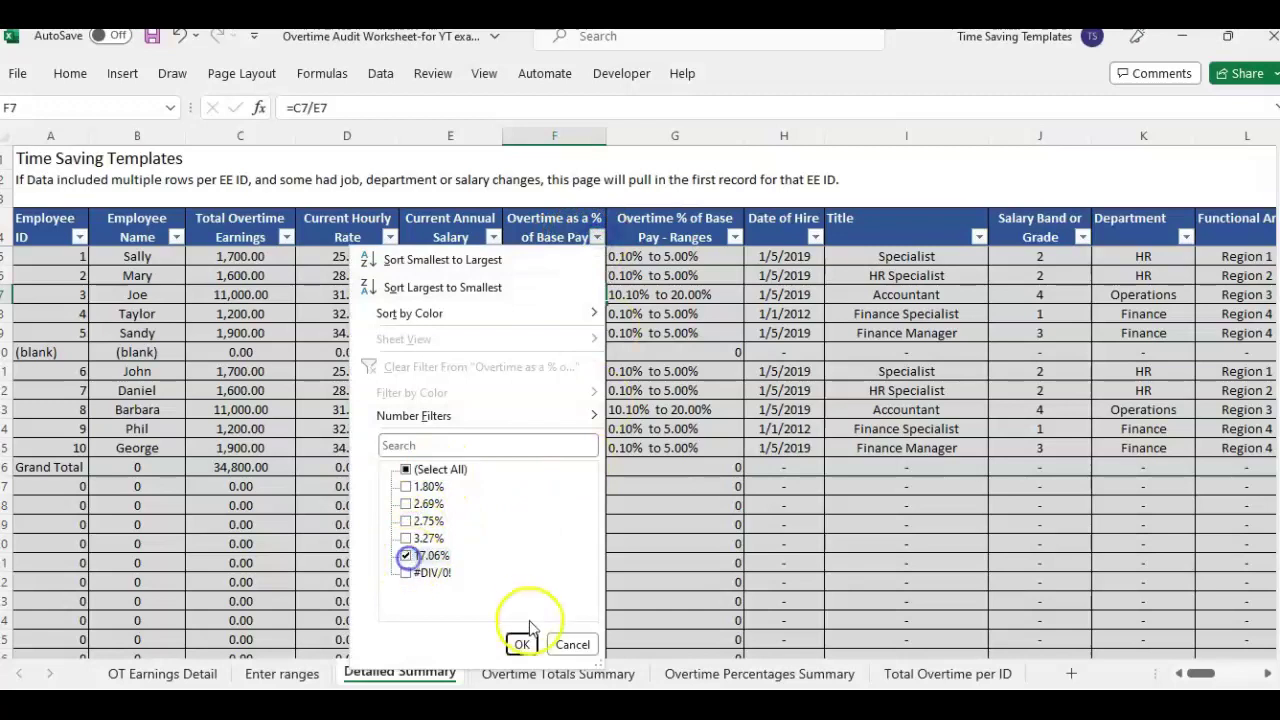
pyautogui.click(521, 645)
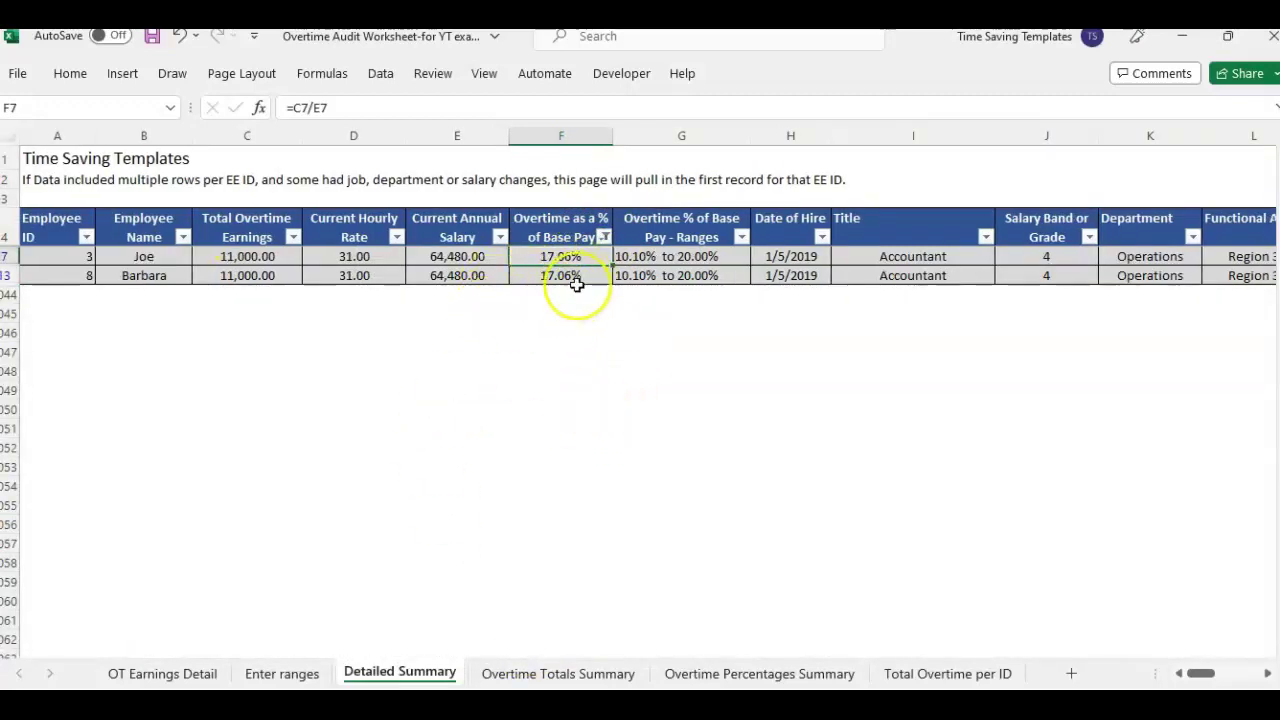
# Clear the filter so all employee rows show again
pyautogui.click(584, 318)
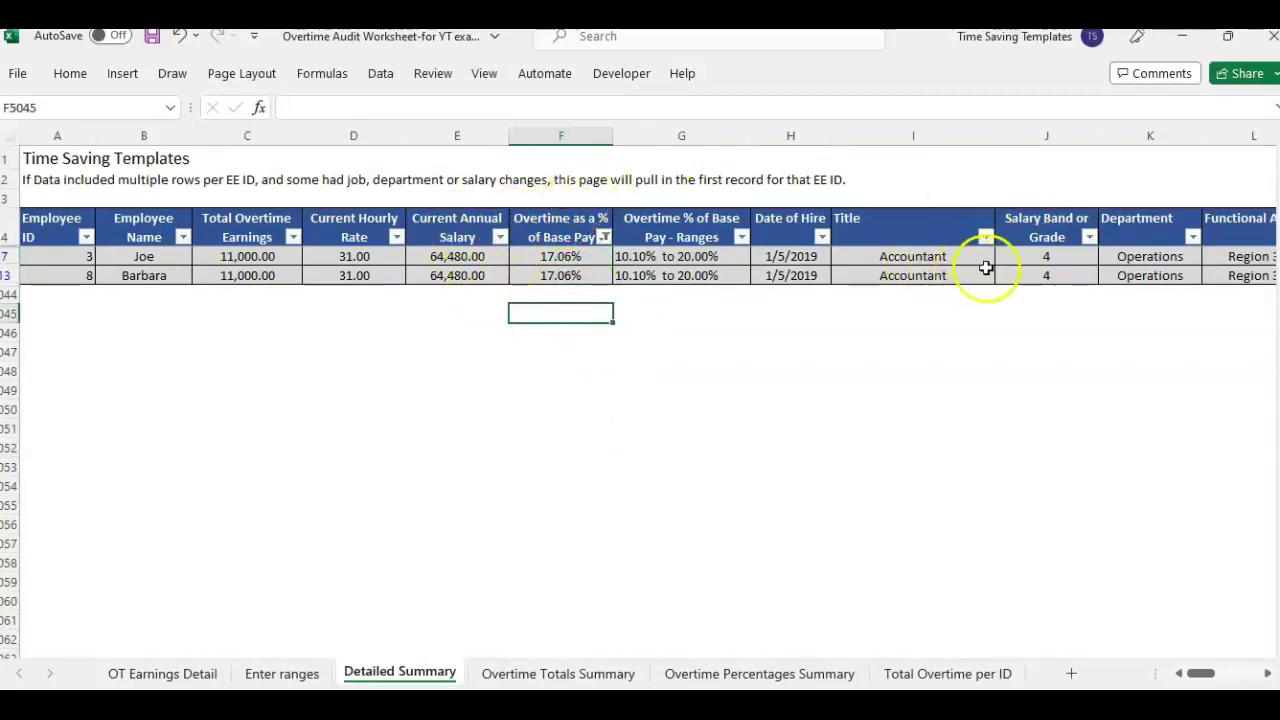
pyautogui.click(578, 216)
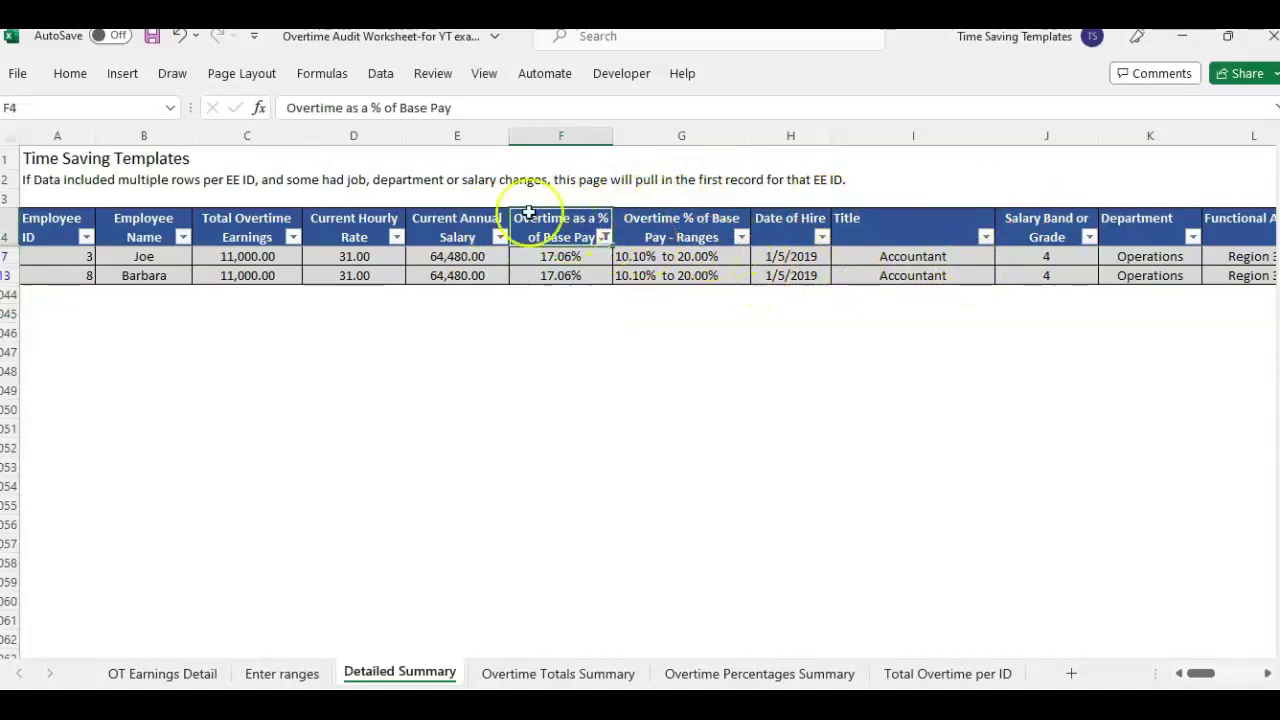
pyautogui.click(380, 73)
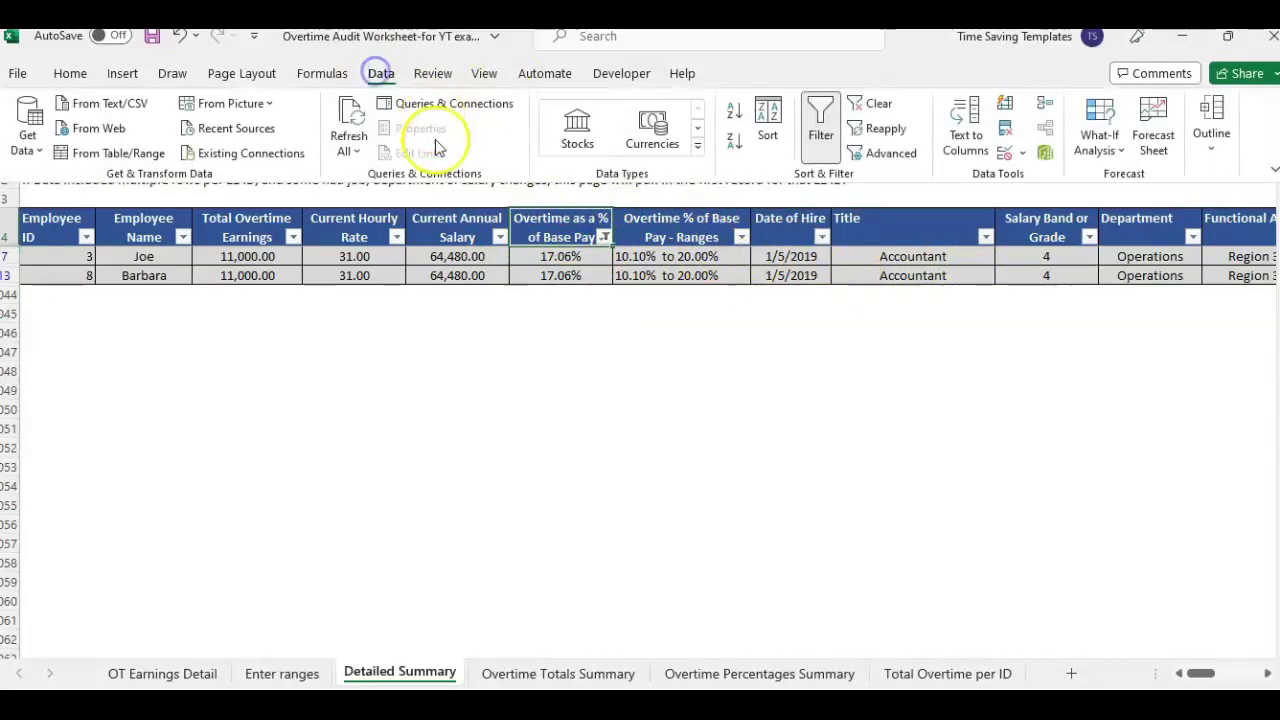
pyautogui.click(878, 103)
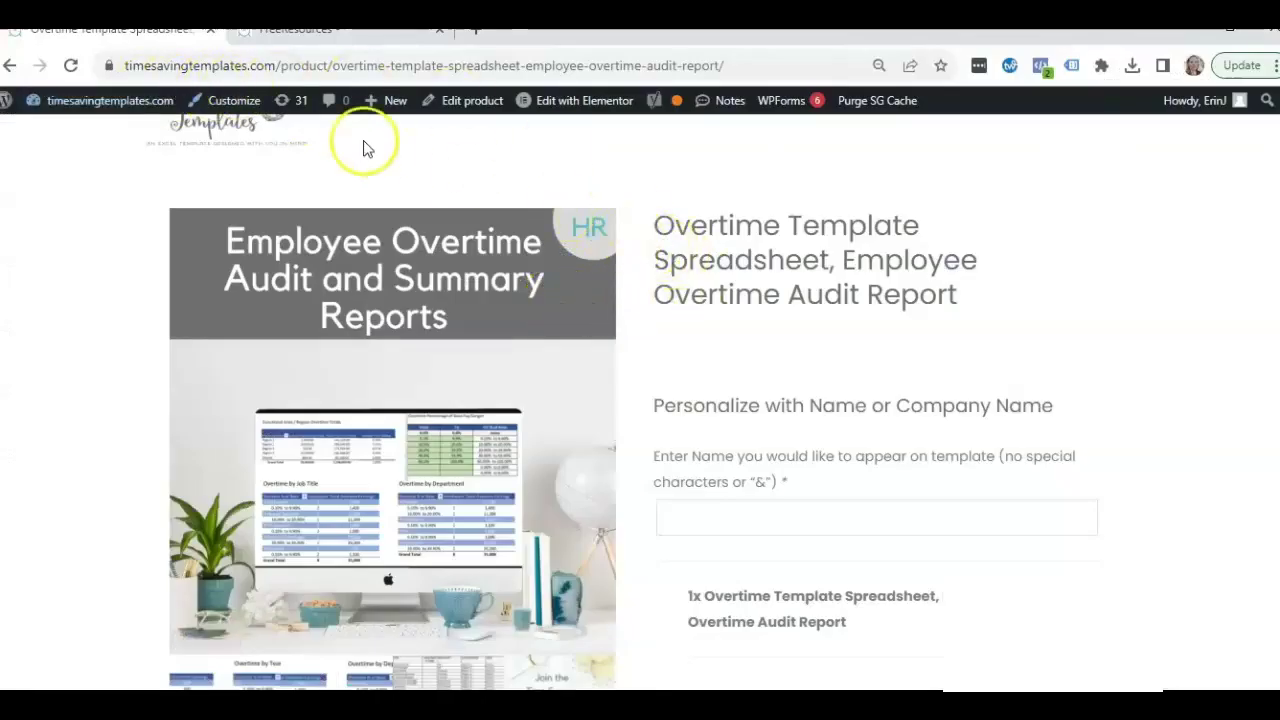
# Scroll to the top of the Overtime Template Spreadsheet product page
pyautogui.scroll(1, 362, 147)
pyautogui.moveTo(971, 208)
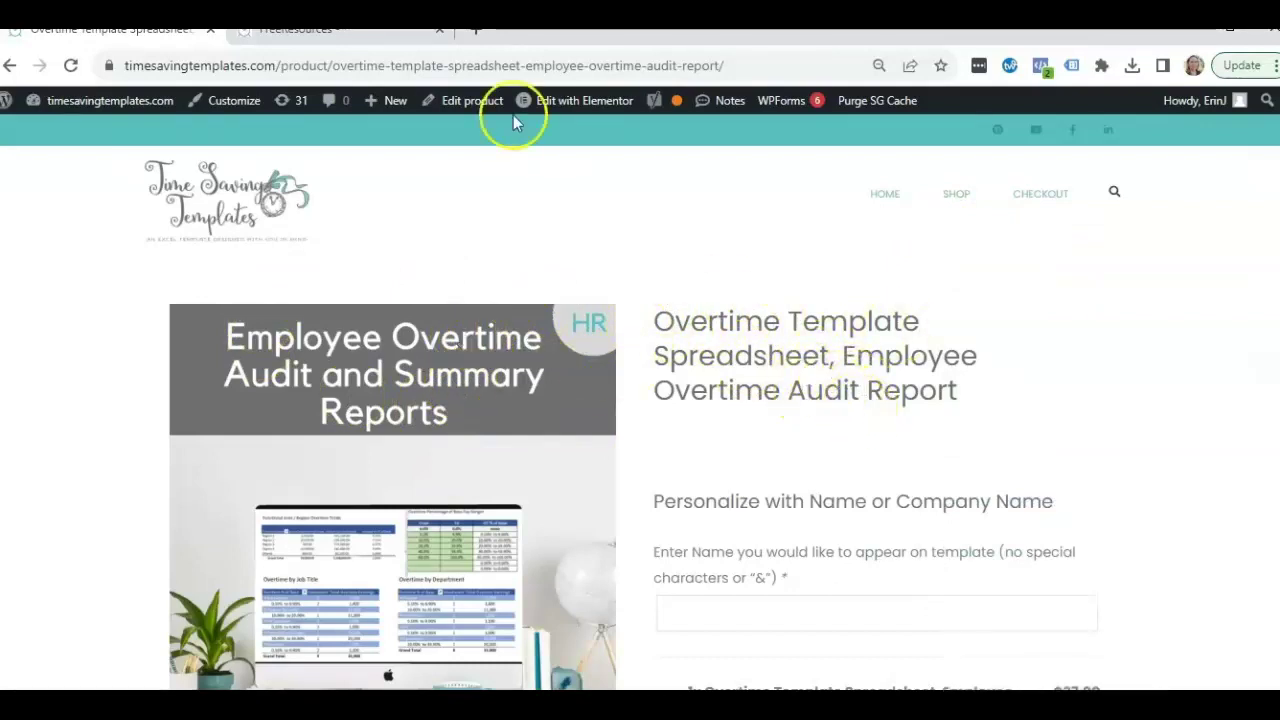
# Browse the Free Resources page's Small Business, Rental Property and Human Resources freebies, then return to the top
pyautogui.click(302, 40)
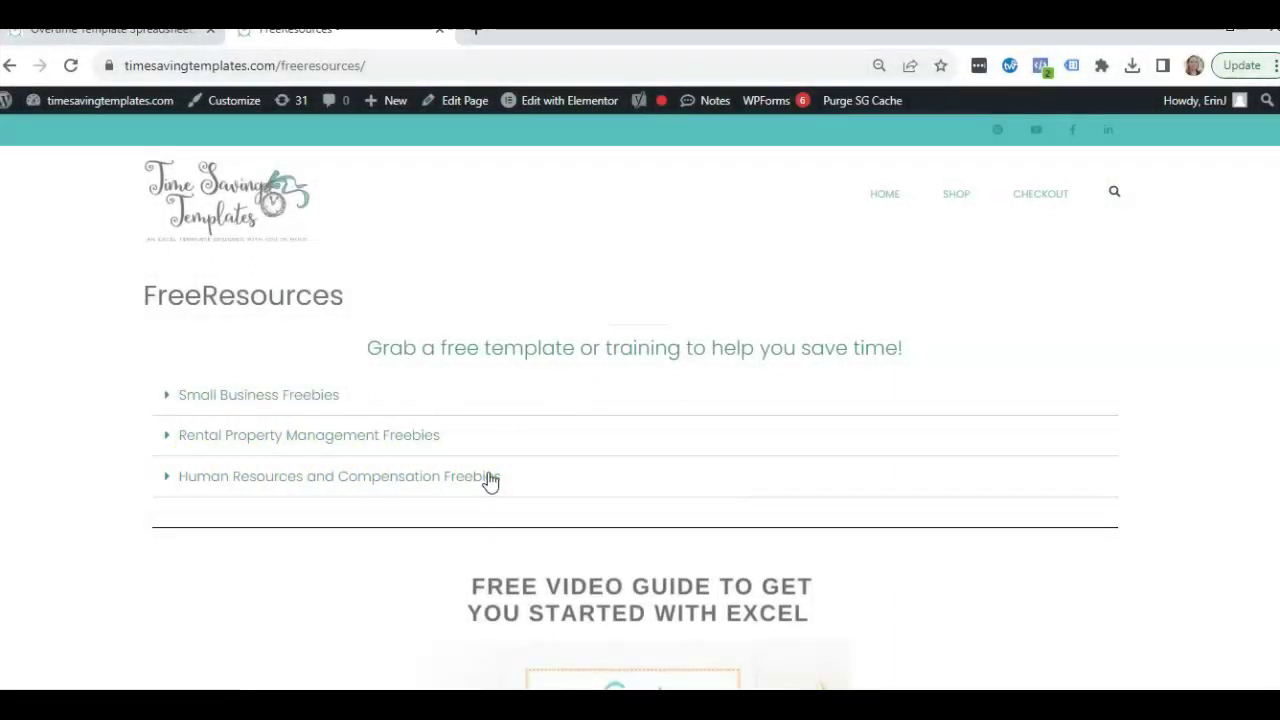
pyautogui.click(483, 476)
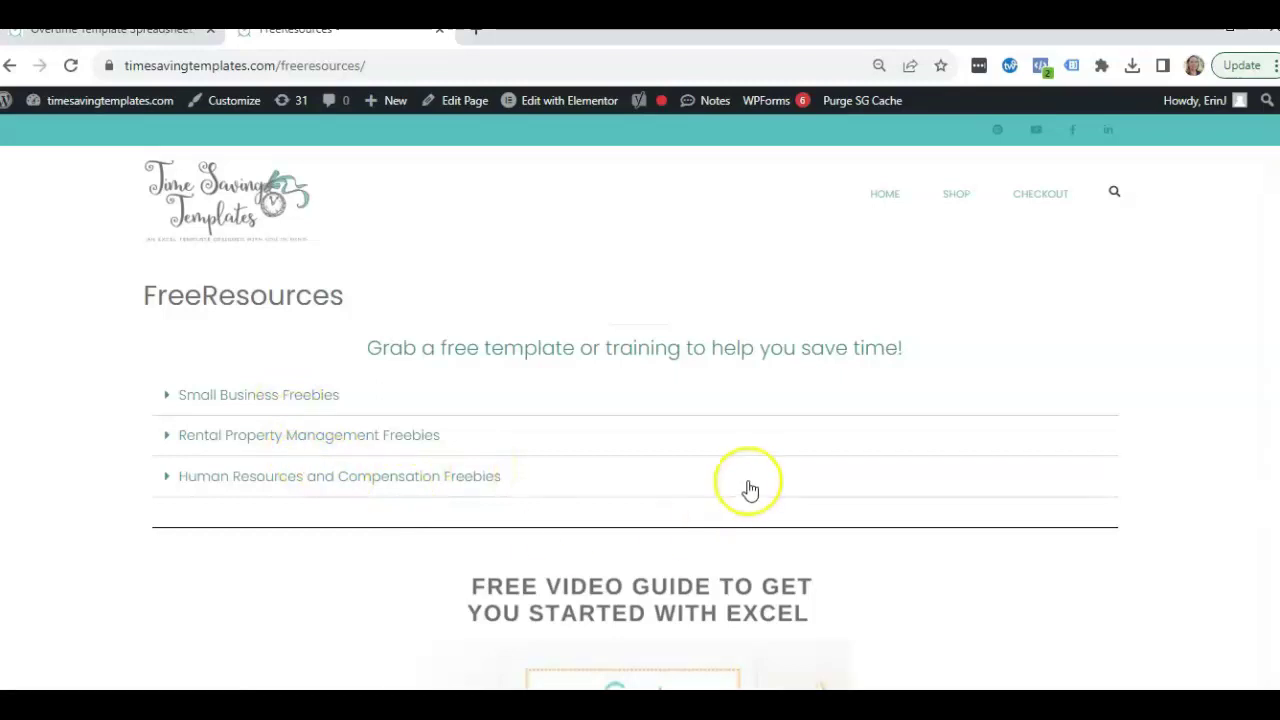
pyautogui.scroll(-1, 748, 489)
pyautogui.scroll(-3, 748, 489)
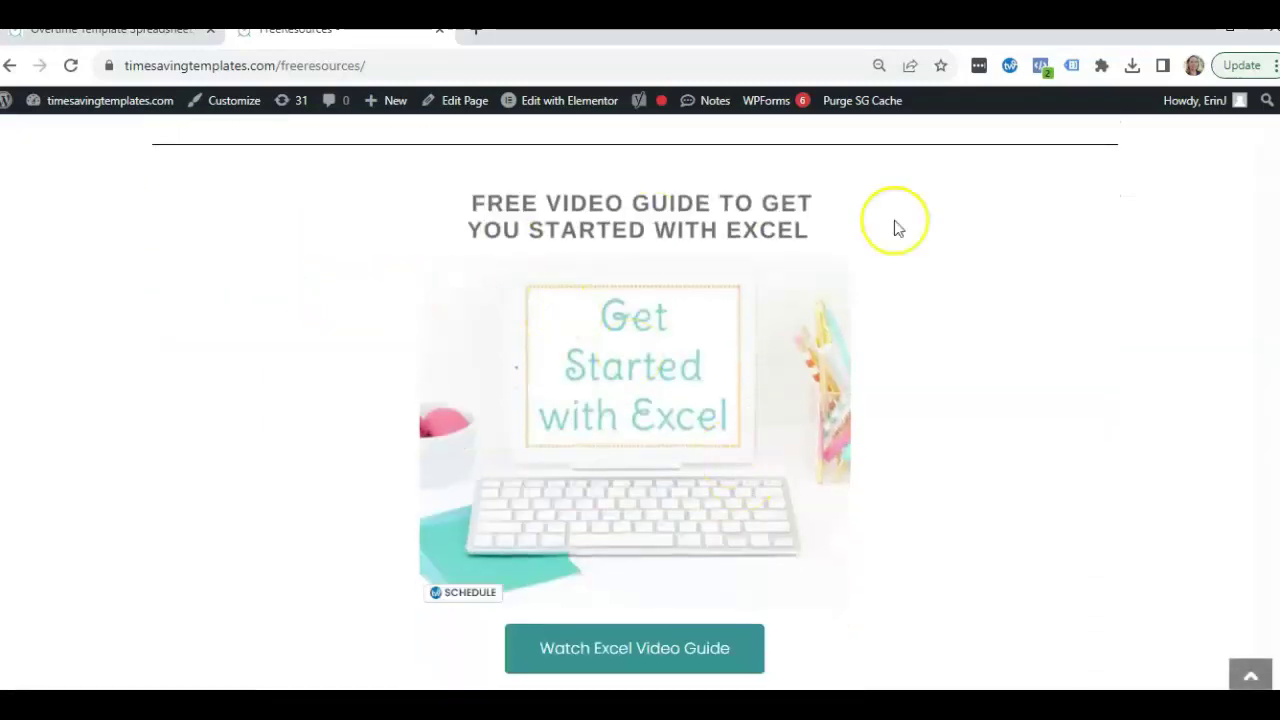
pyautogui.scroll(-3, 931, 431)
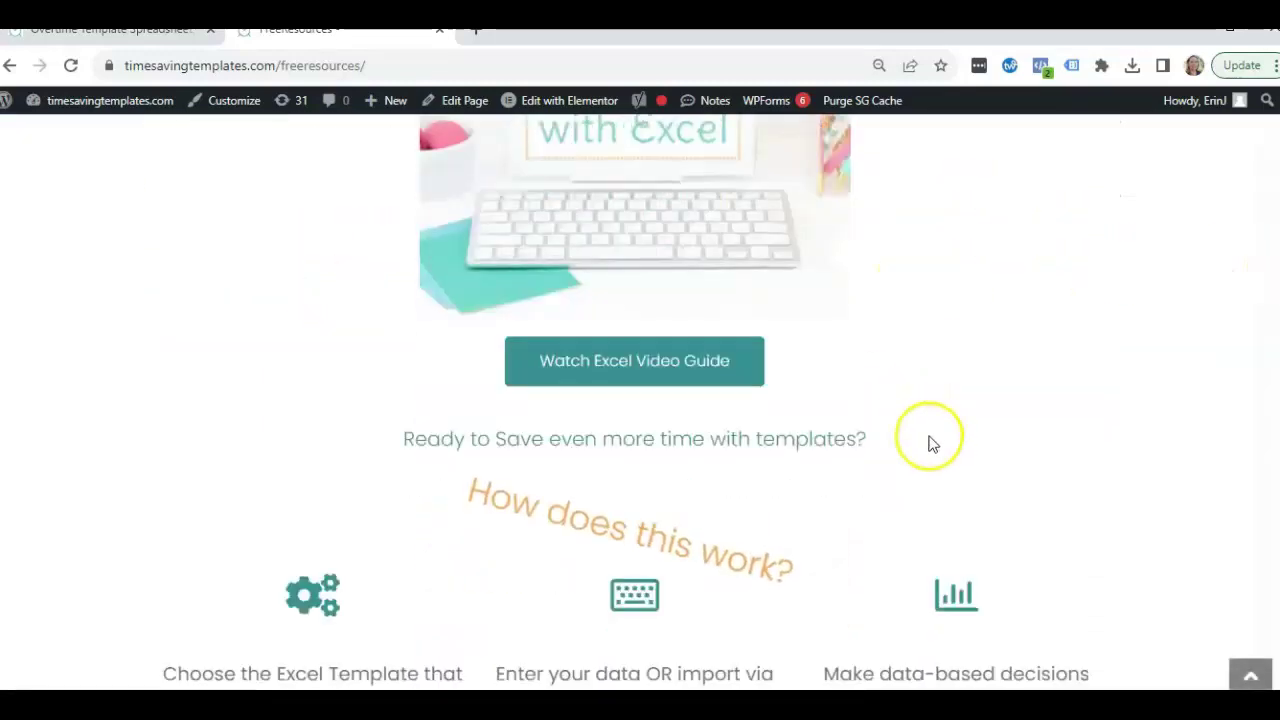
pyautogui.scroll(-3, 917, 451)
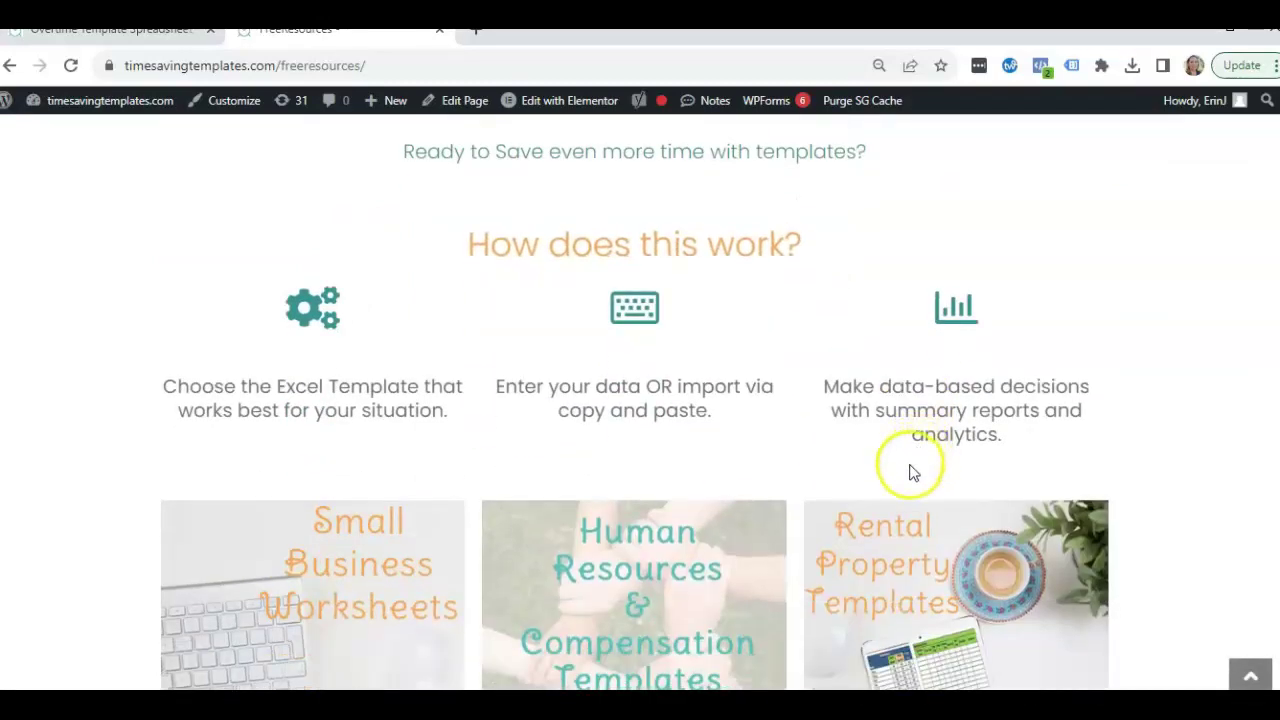
pyautogui.scroll(6, 908, 471)
pyautogui.scroll(4, 930, 485)
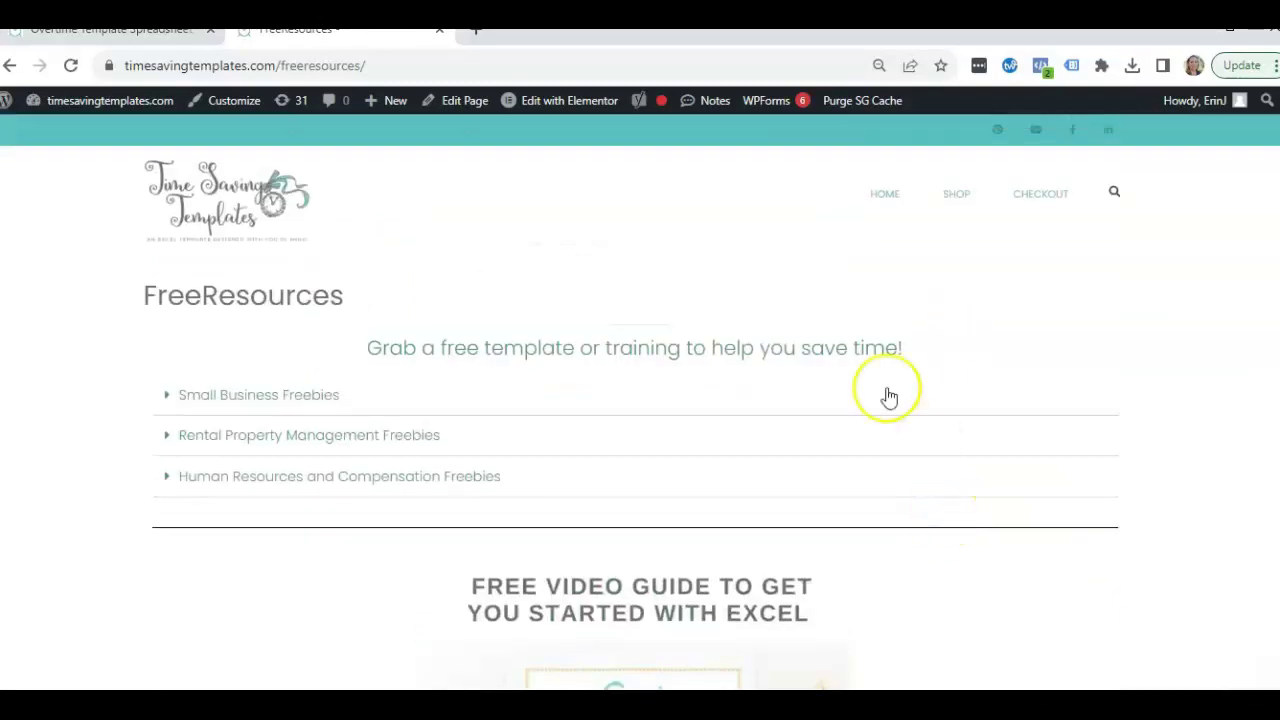